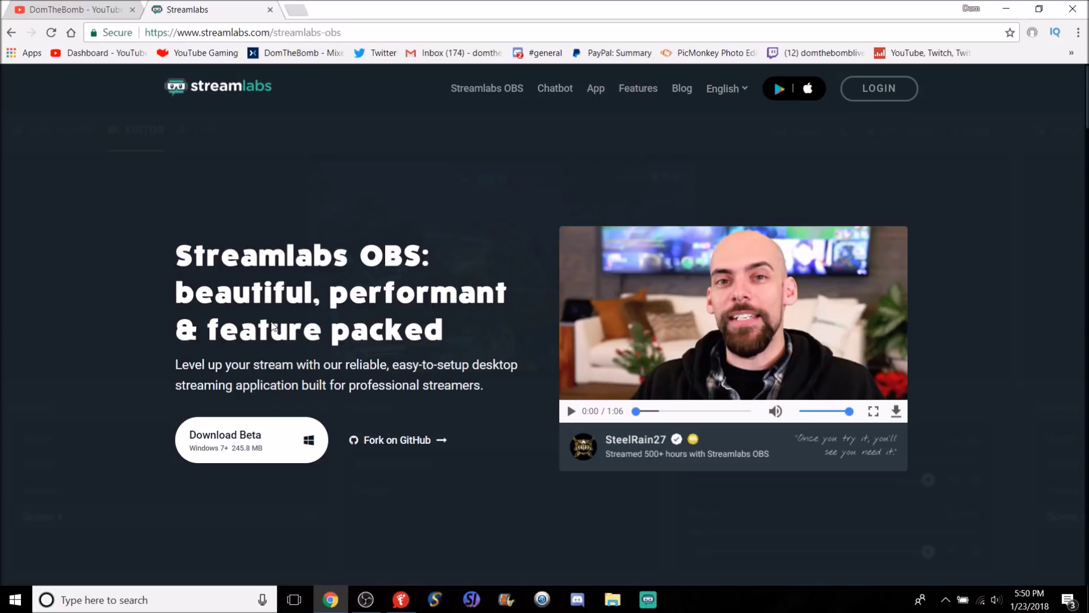
Scroll down the Streamlabs OBS page showing the 245.8 MB Windows beta download.
scroll(274, 324, "down", 2)
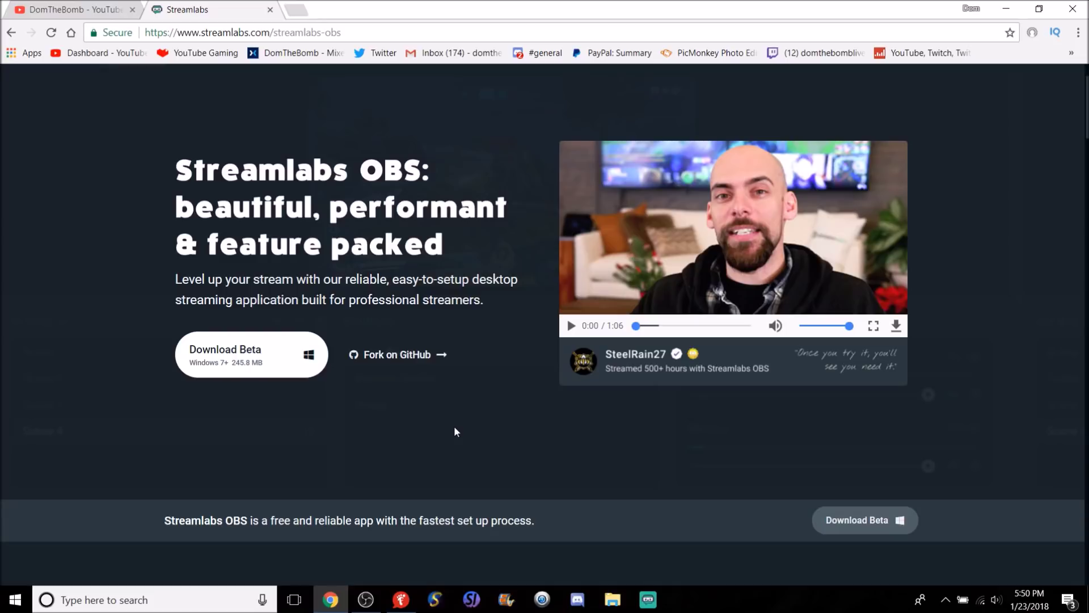
scroll(455, 427, "down", 7)
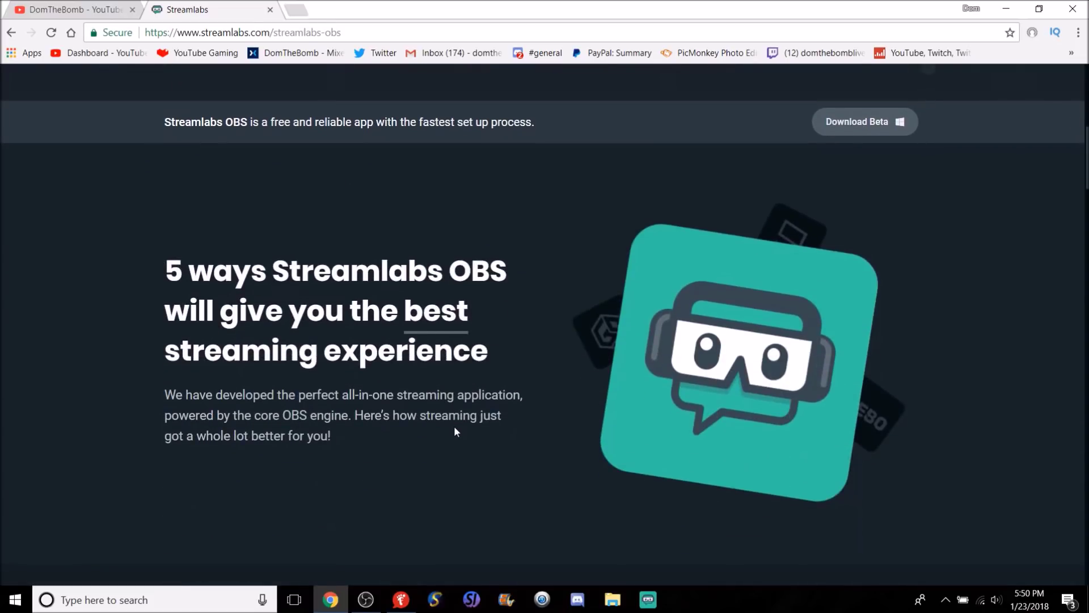
scroll(456, 431, "down", 8)
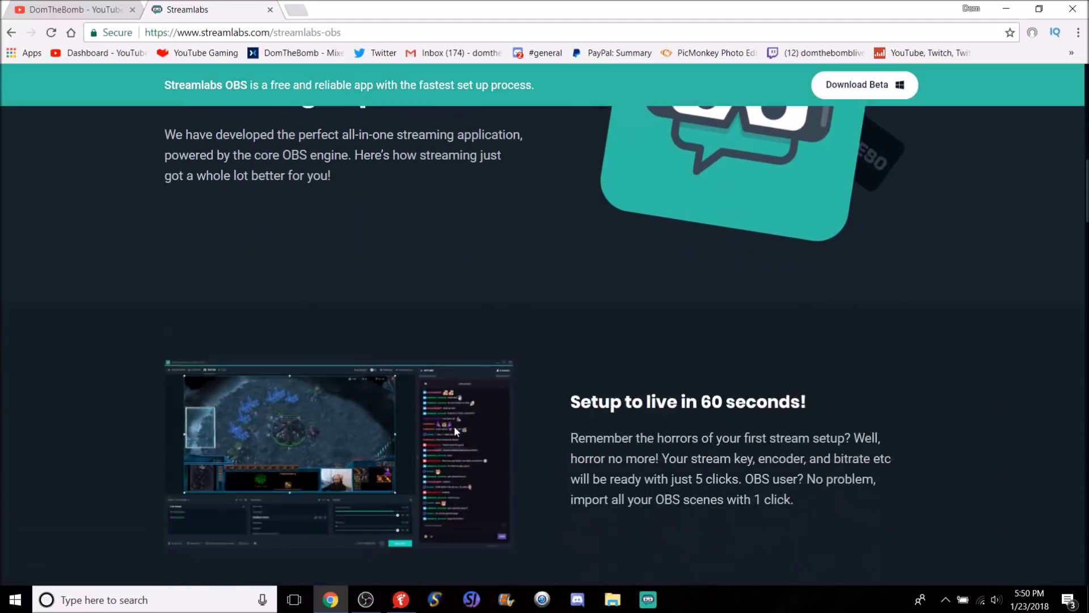
scroll(455, 431, "down", 6)
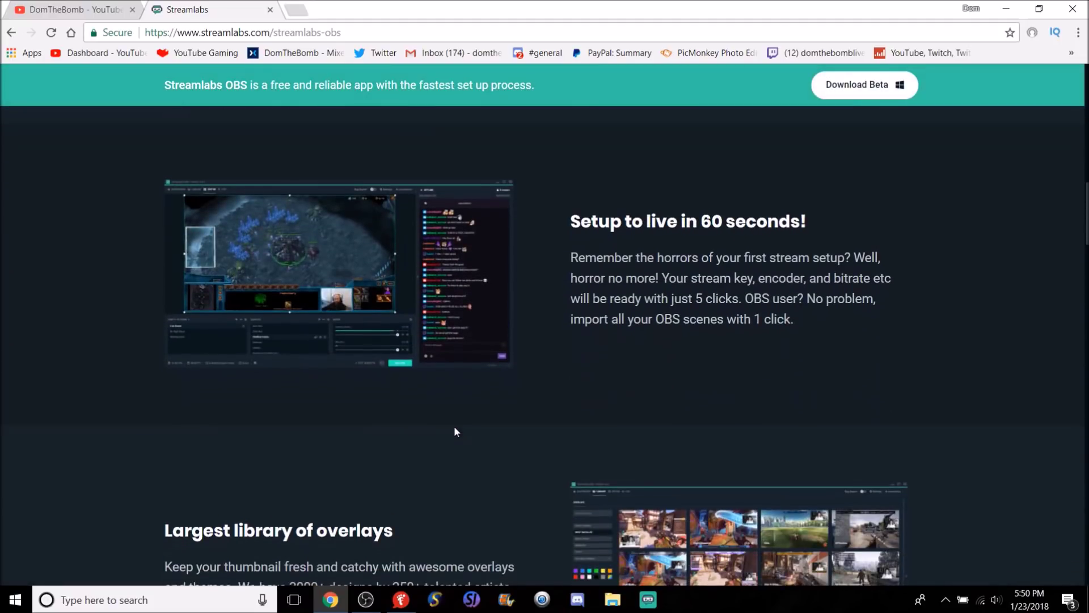
scroll(454, 431, "down", 6)
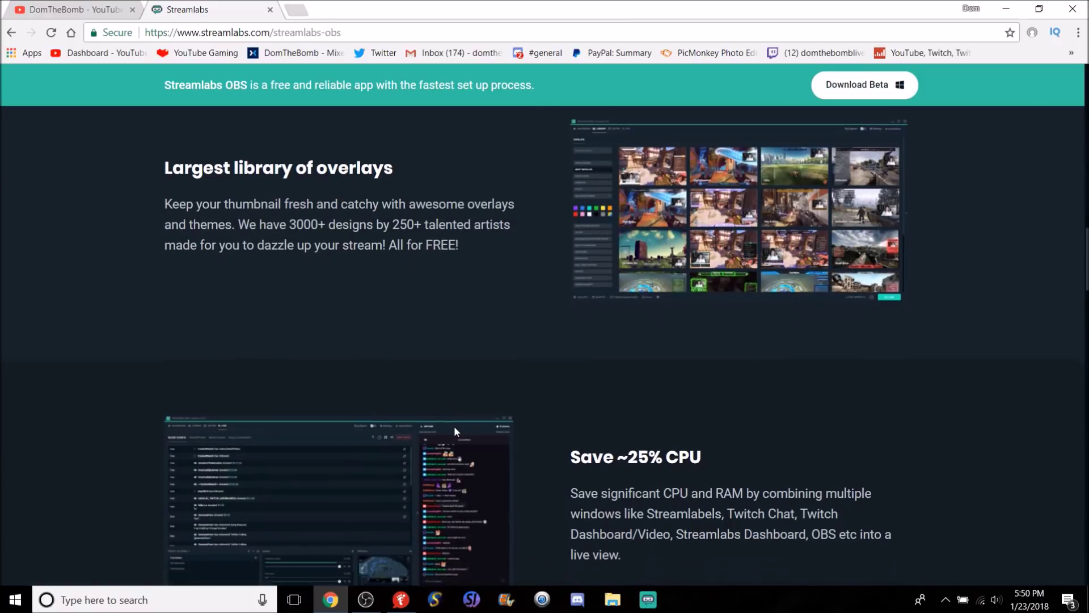
scroll(455, 431, "down", 2)
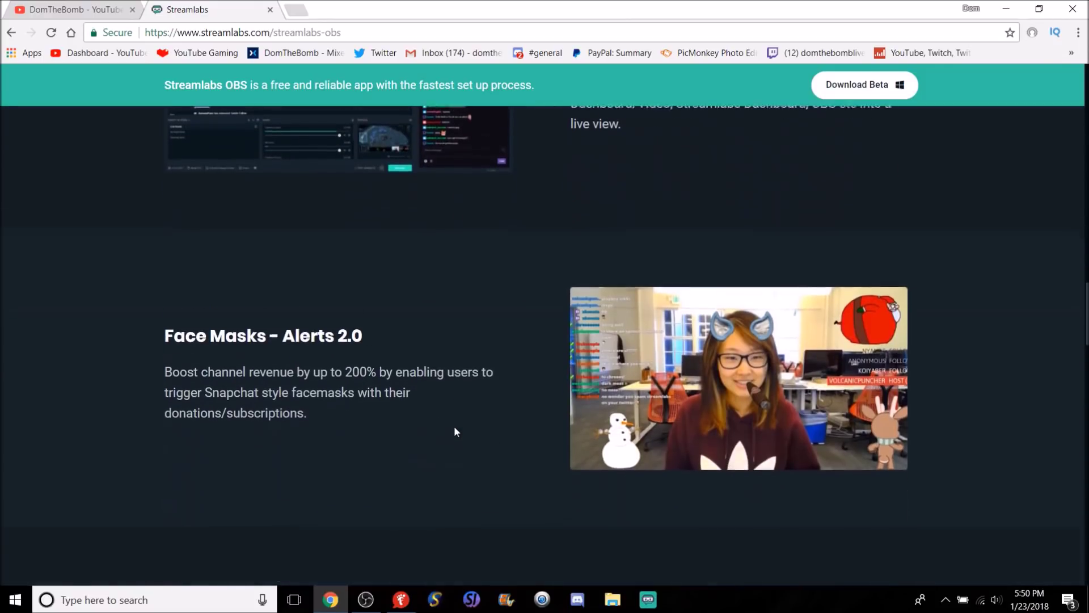
scroll(455, 431, "down", 6)
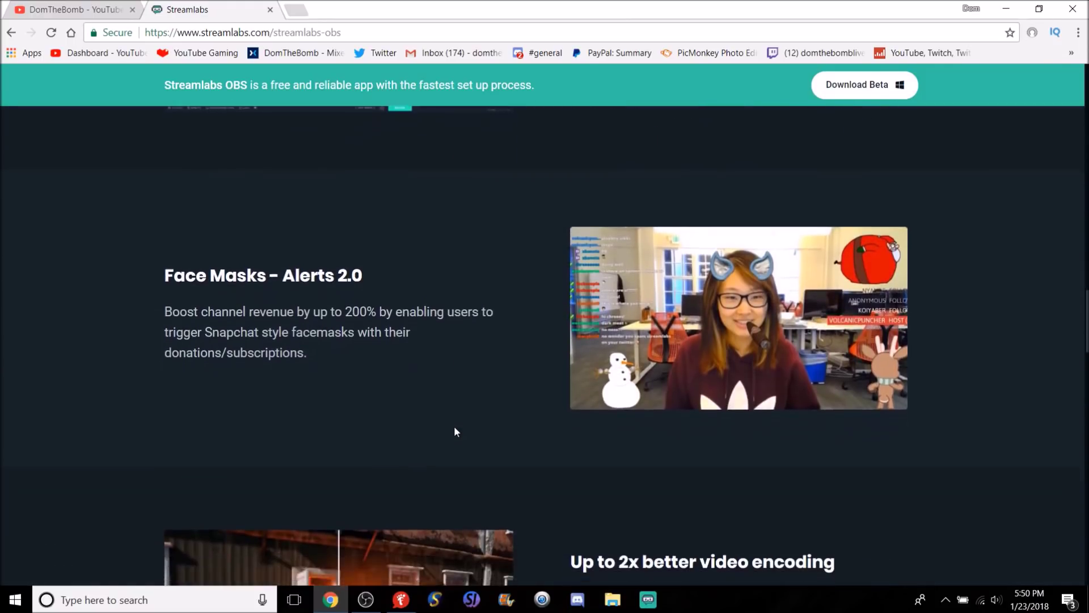
scroll(455, 431, "down", 7)
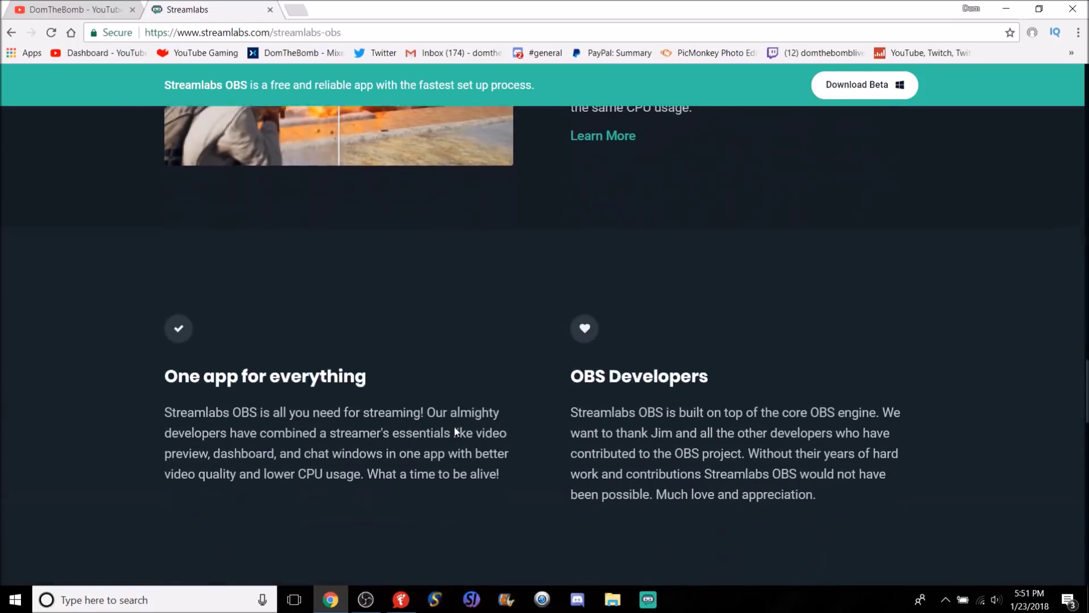
scroll(455, 431, "down", 12)
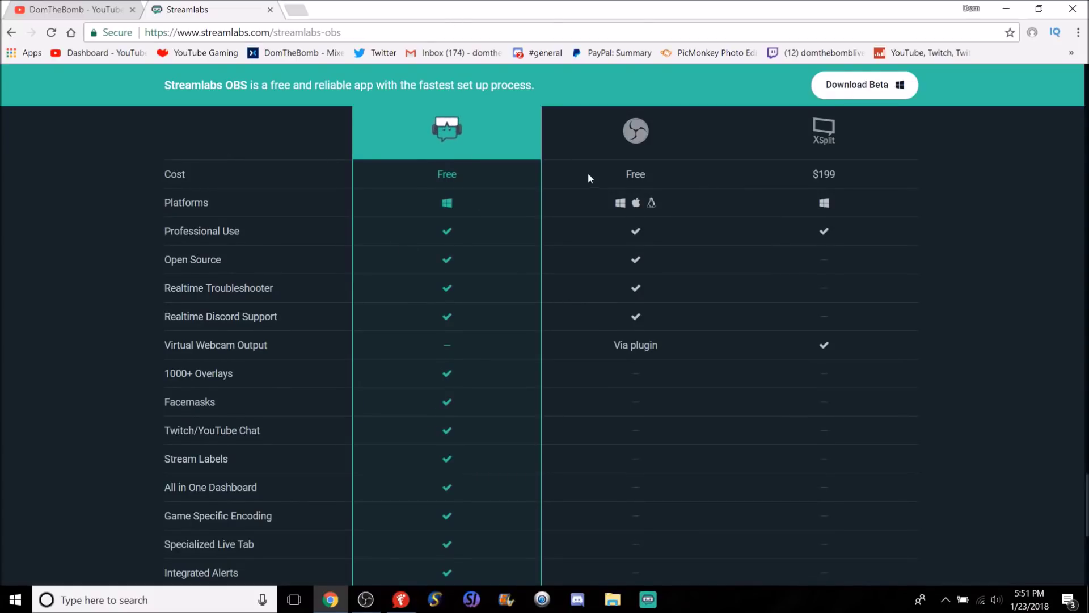
scroll(650, 221, "down", 5)
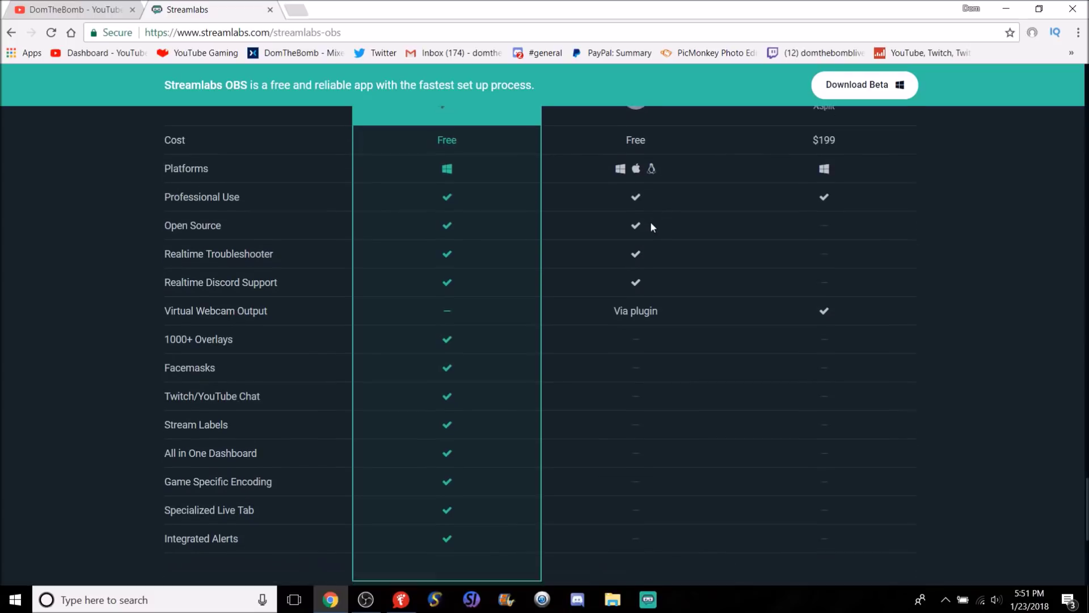
scroll(529, 329, "up", 1)
scroll(529, 329, "down", 2)
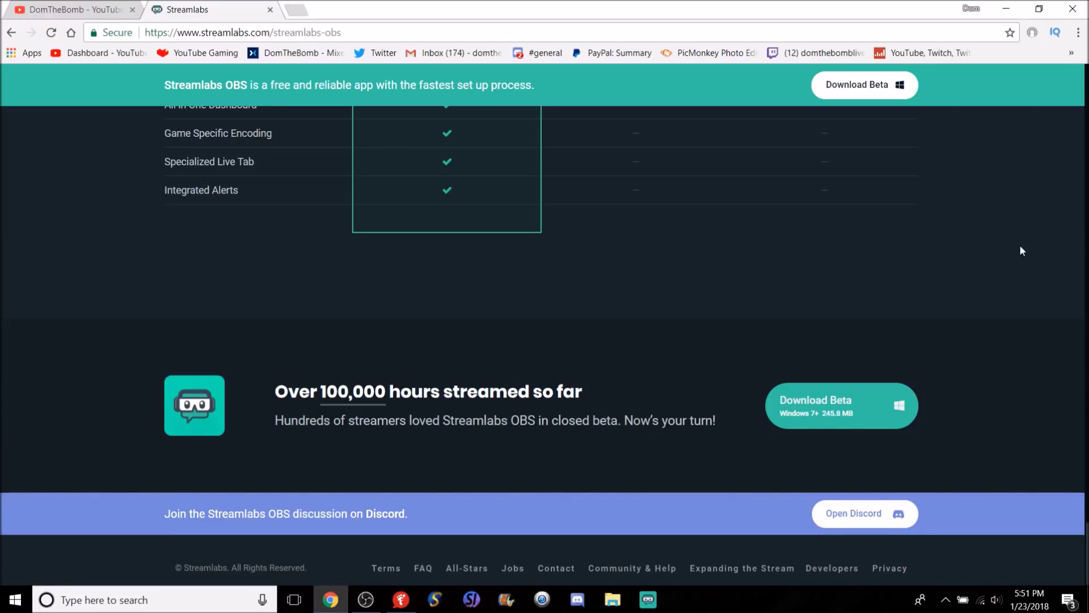
scroll(545, 324, "up", 20)
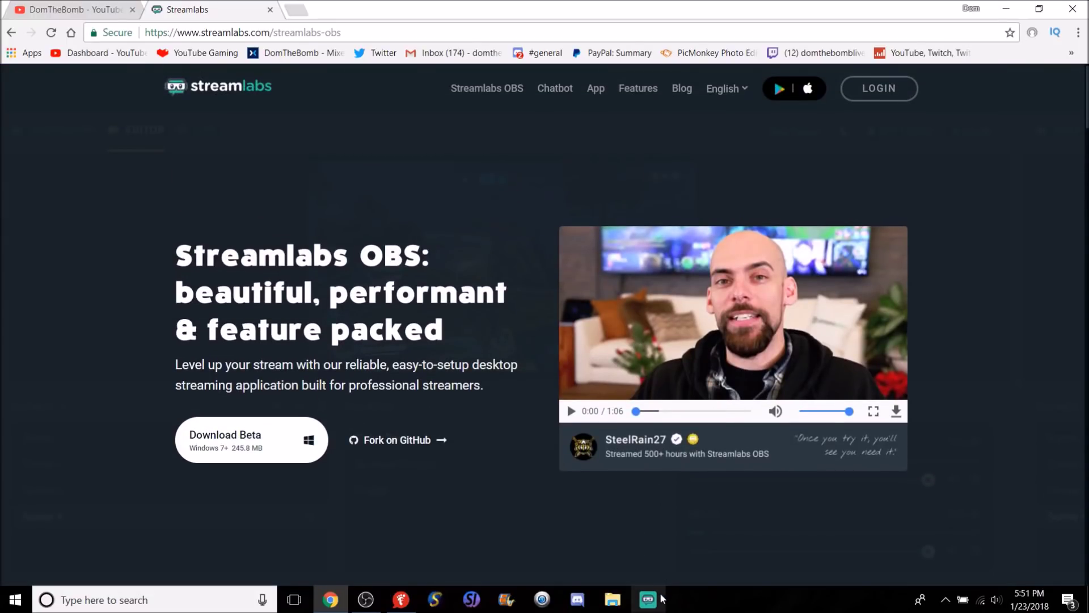
left_click(662, 599)
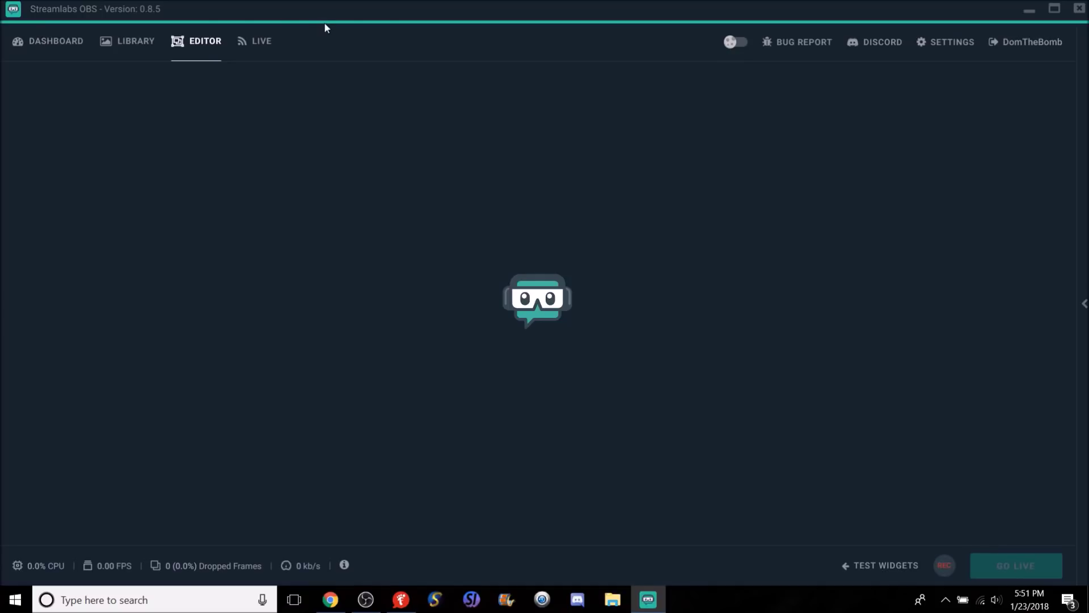
Switch the interface colour theme and go to the Dashboard's My Donations page.
left_click(740, 40)
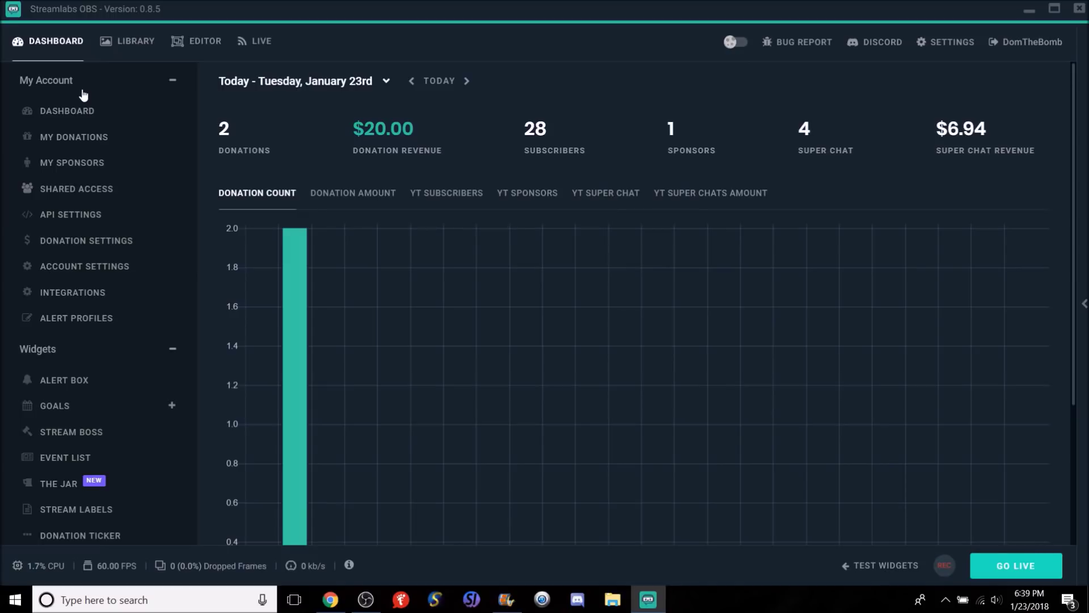
left_click(94, 139)
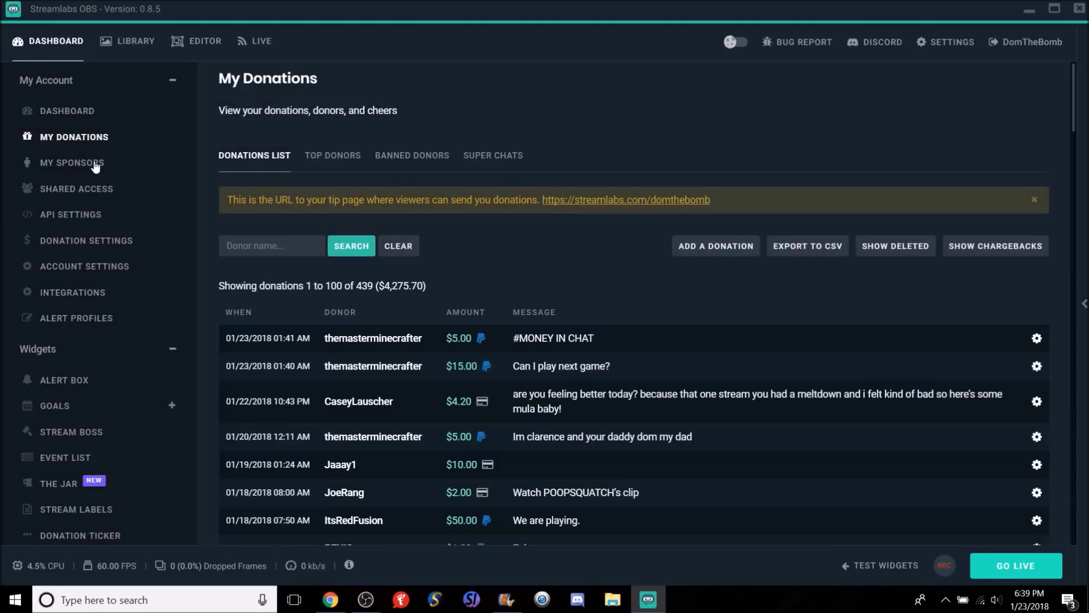
Look through My Sponsors, Shared Access, API Settings, Donation Settings and Account Settings.
left_click(93, 161)
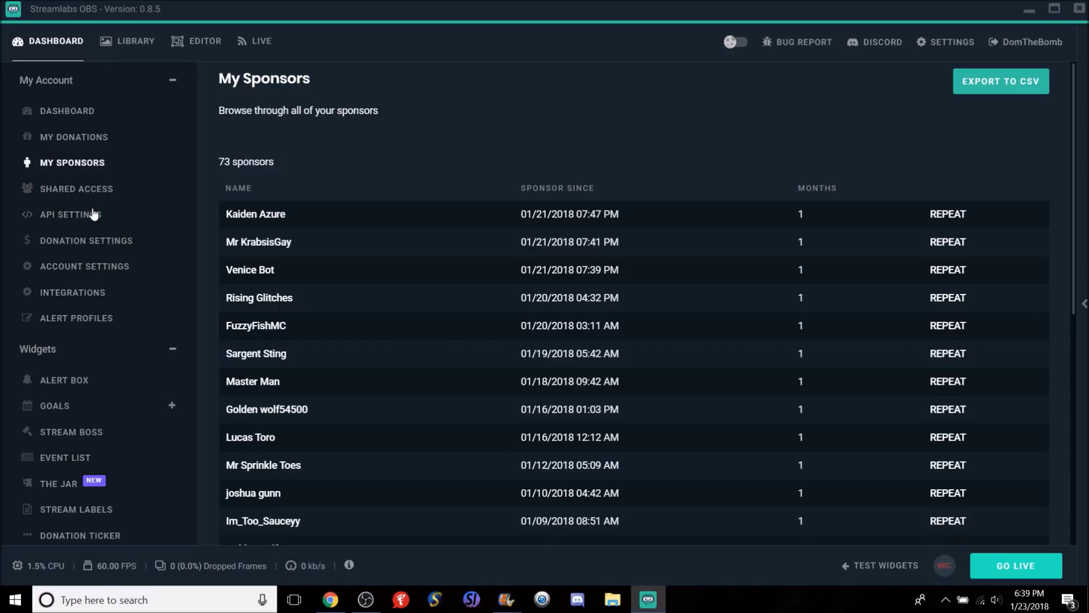
left_click(87, 191)
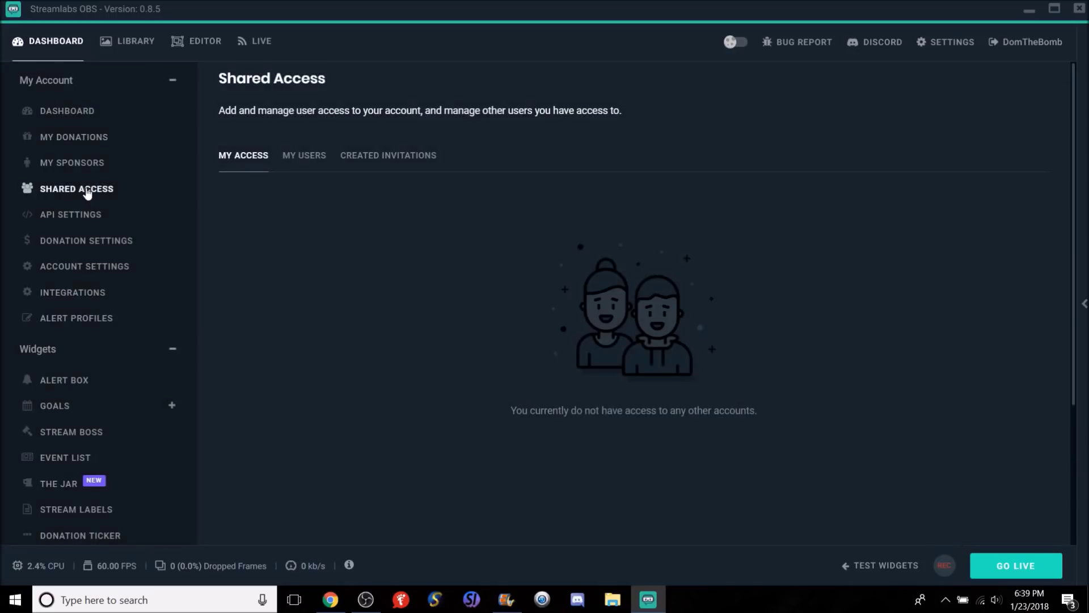
left_click(98, 223)
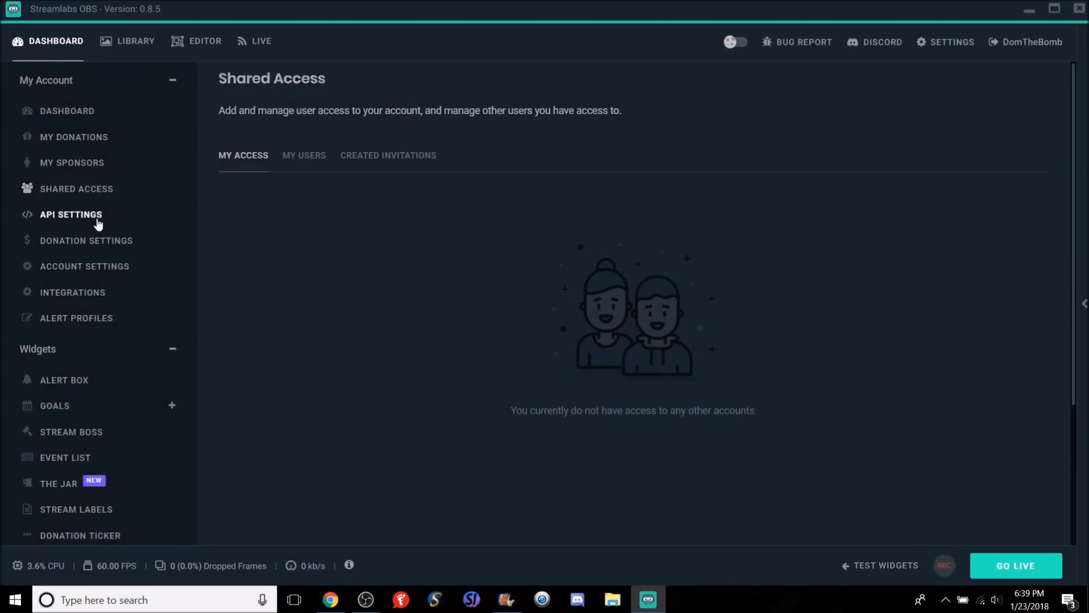
left_click(89, 238)
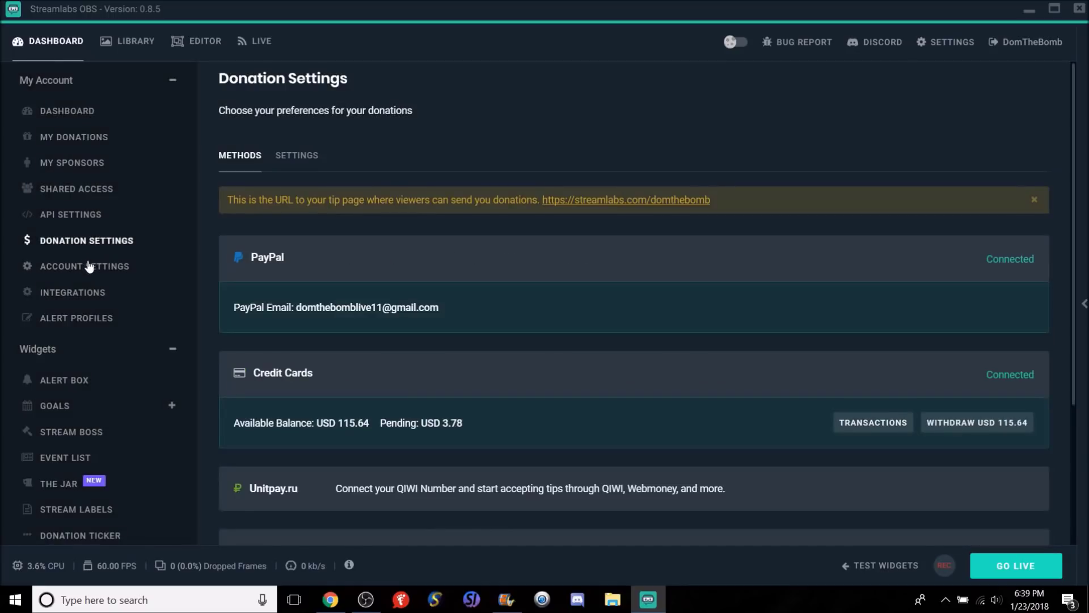
left_click(88, 266)
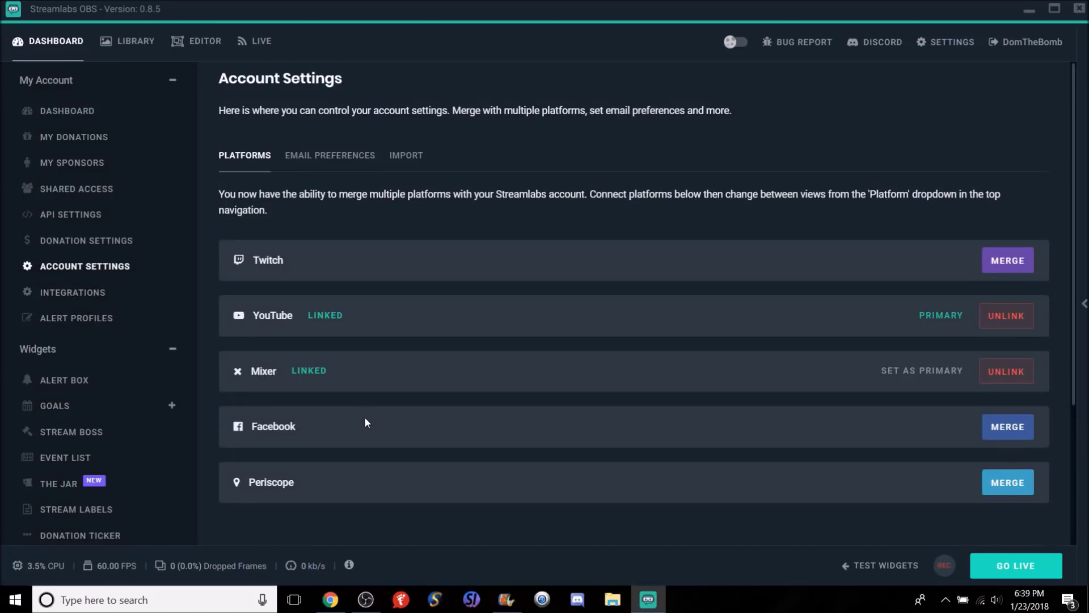
Review the Integrations list, then move on to the overlay Library.
left_click(80, 301)
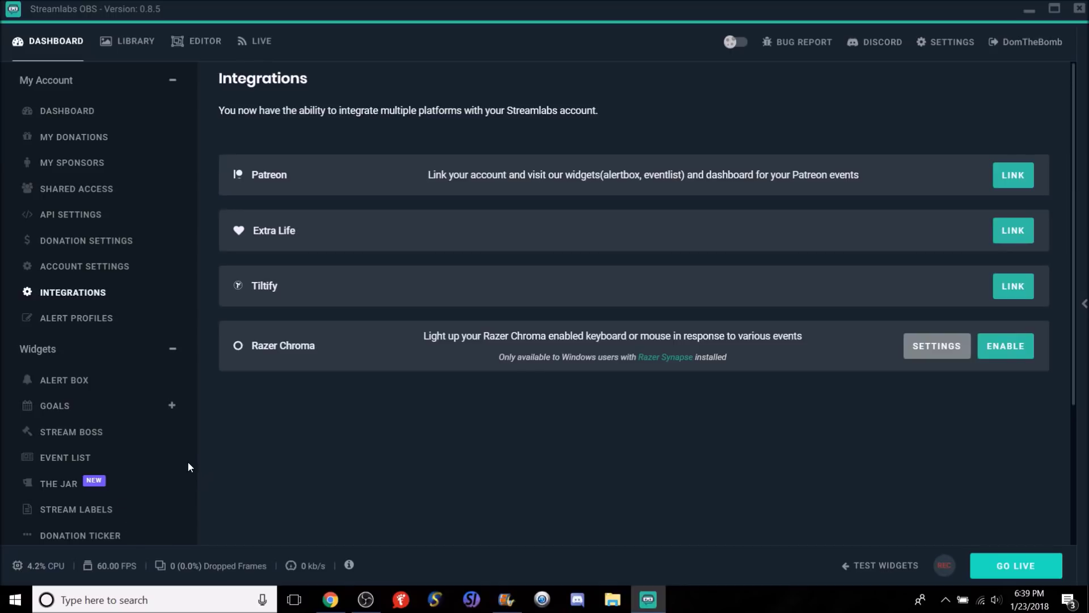
scroll(188, 467, "down", 4)
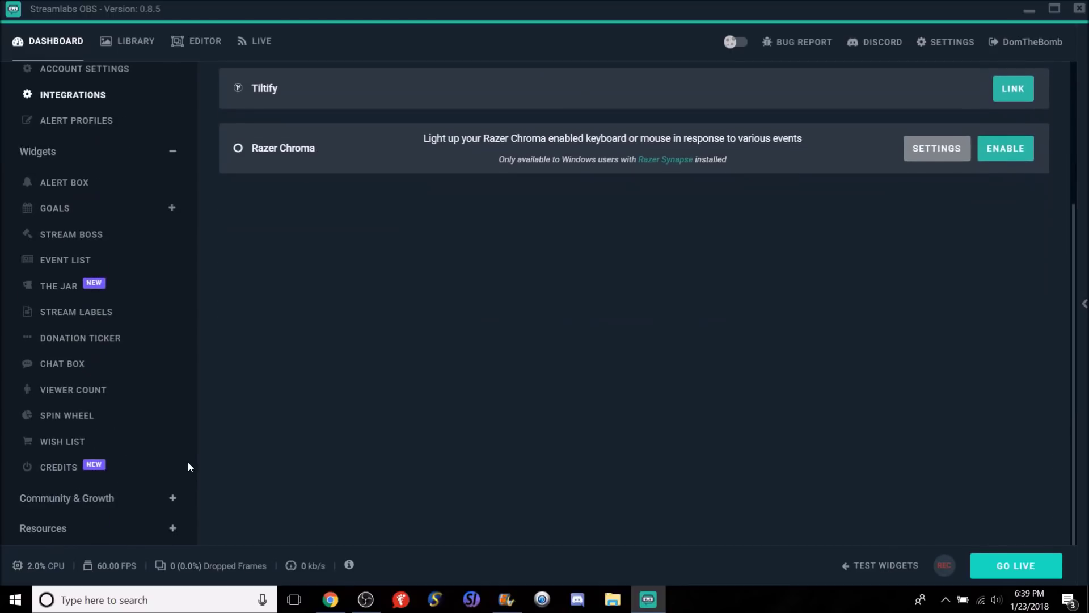
scroll(188, 464, "up", 5)
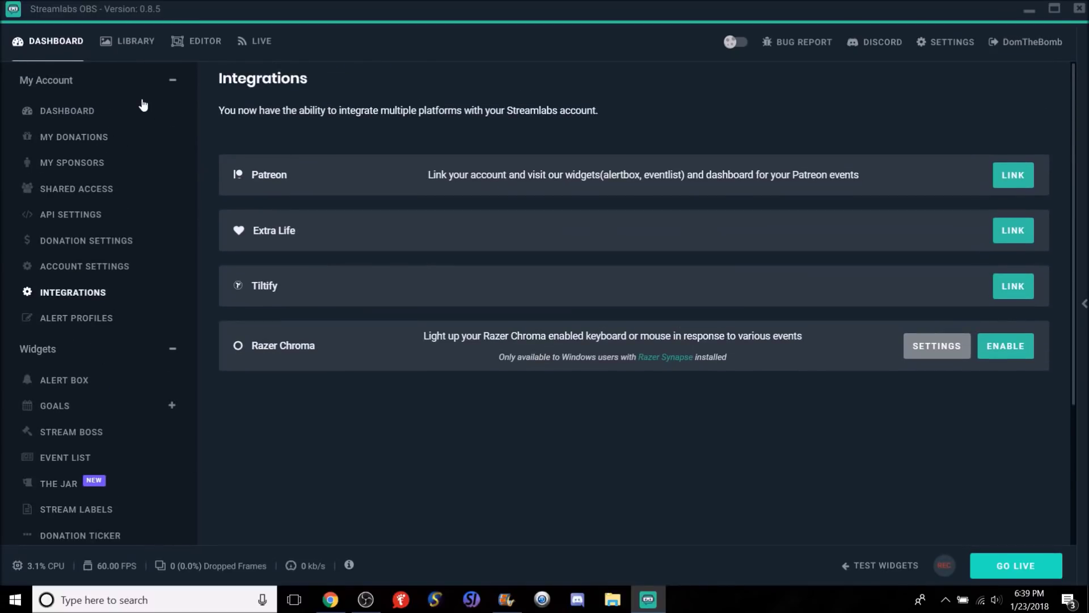
left_click(124, 59)
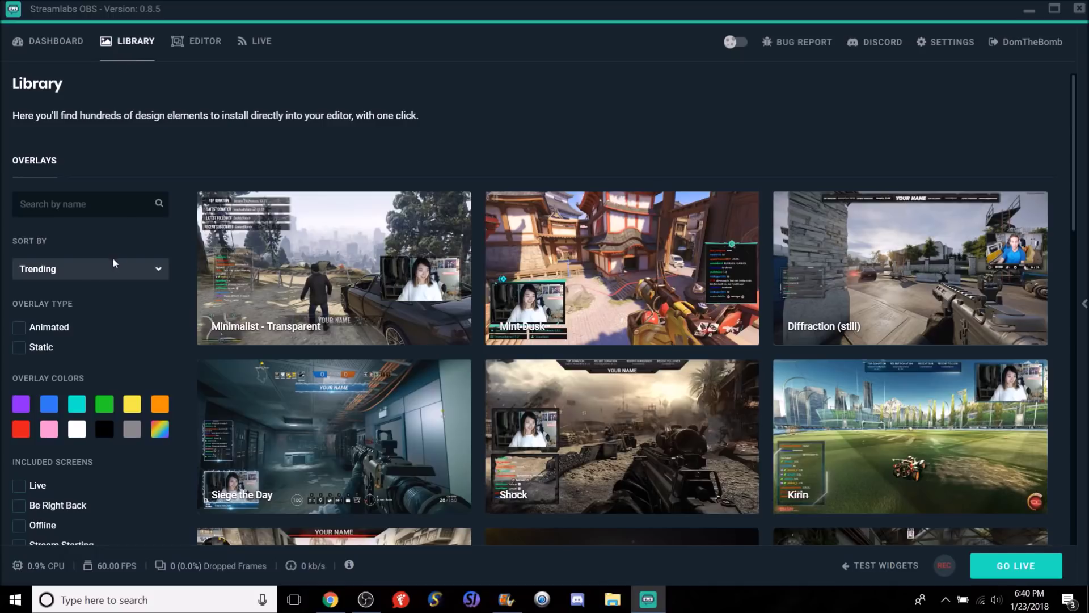
Browse the Trending overlays, try the Massively Multiplayer Online category, and keep the Trending sort.
scroll(104, 351, "down", 3)
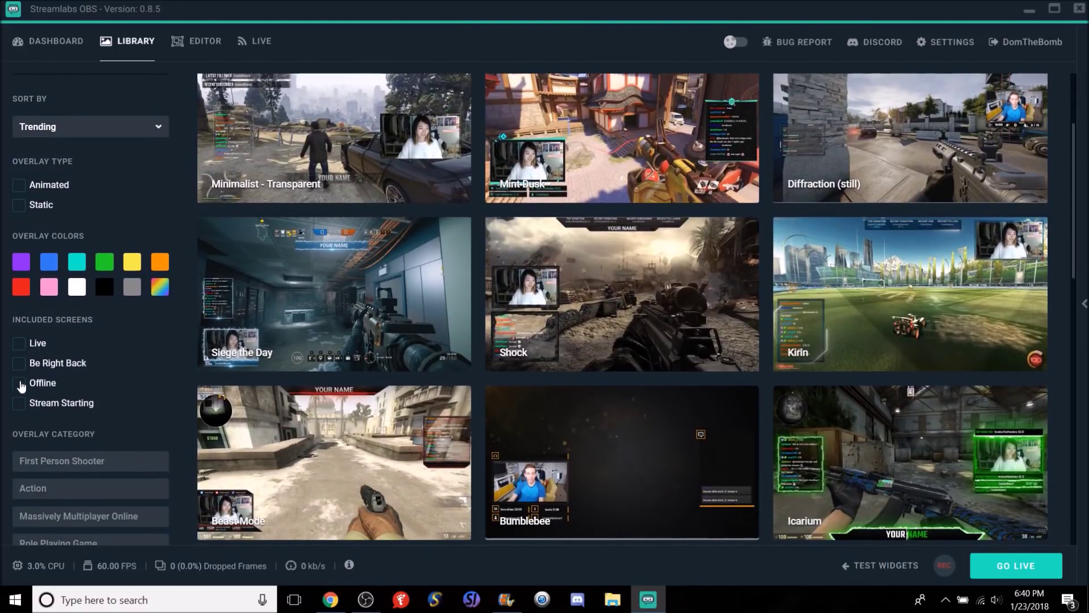
scroll(22, 392, "down", 3)
scroll(52, 343, "down", 2)
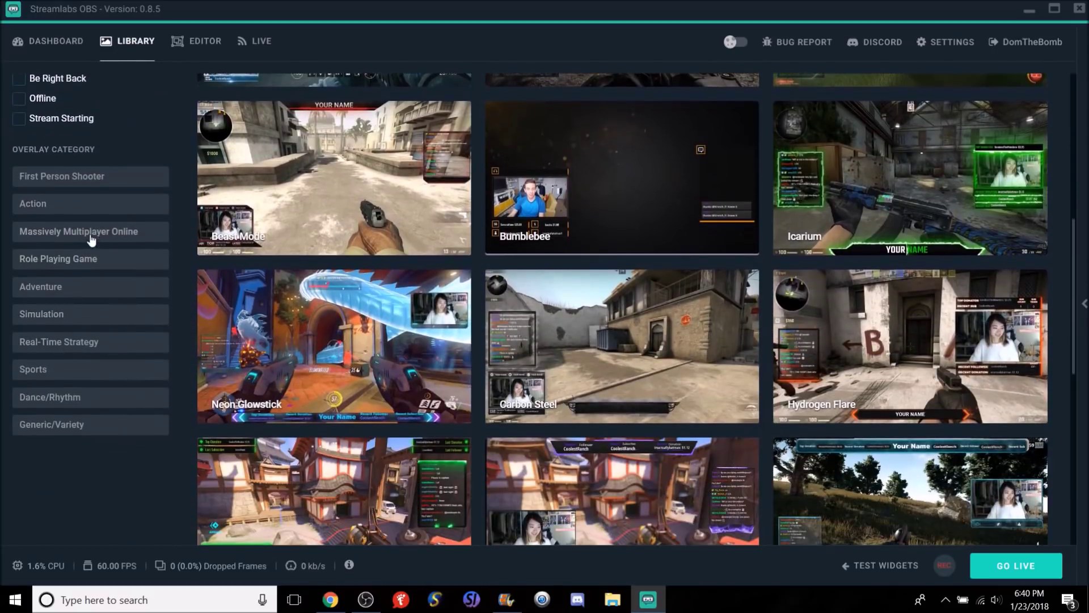
left_click(90, 233)
scroll(114, 303, "up", 5)
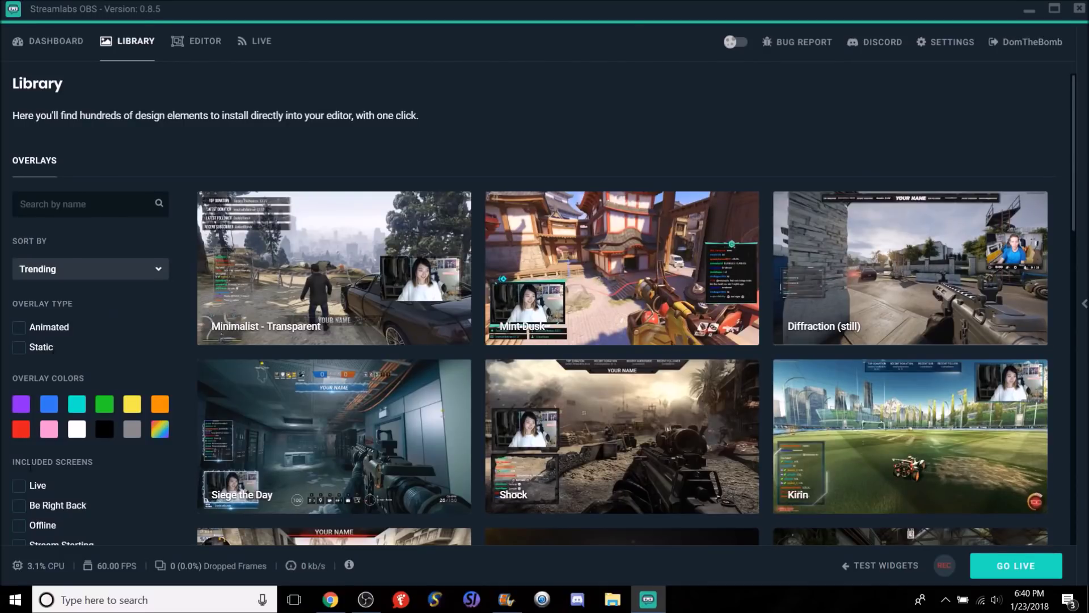
left_click(93, 265)
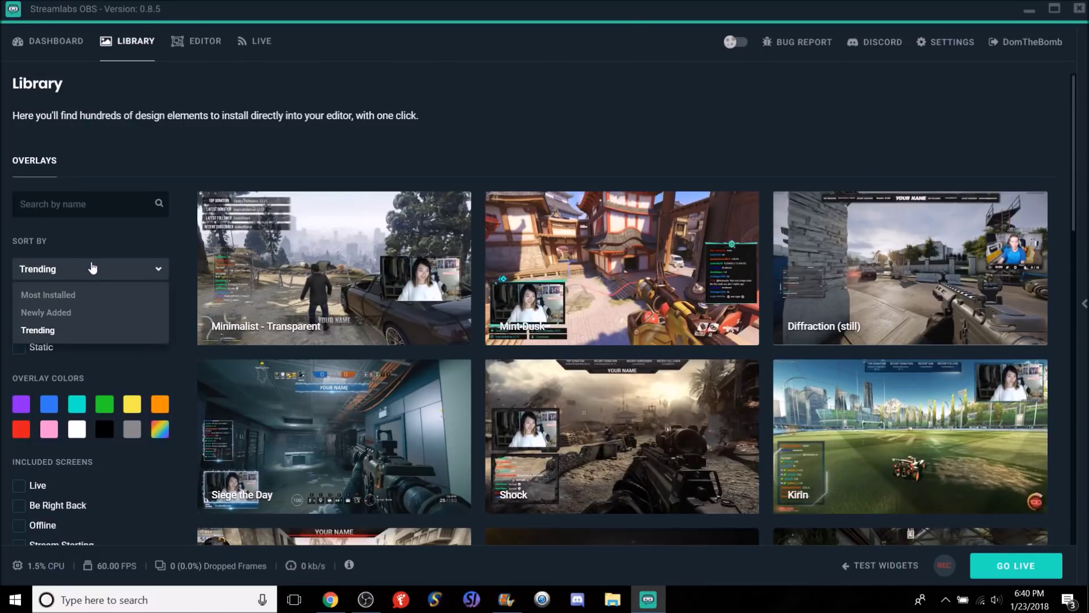
left_click(93, 265)
scroll(92, 265, "down", 4)
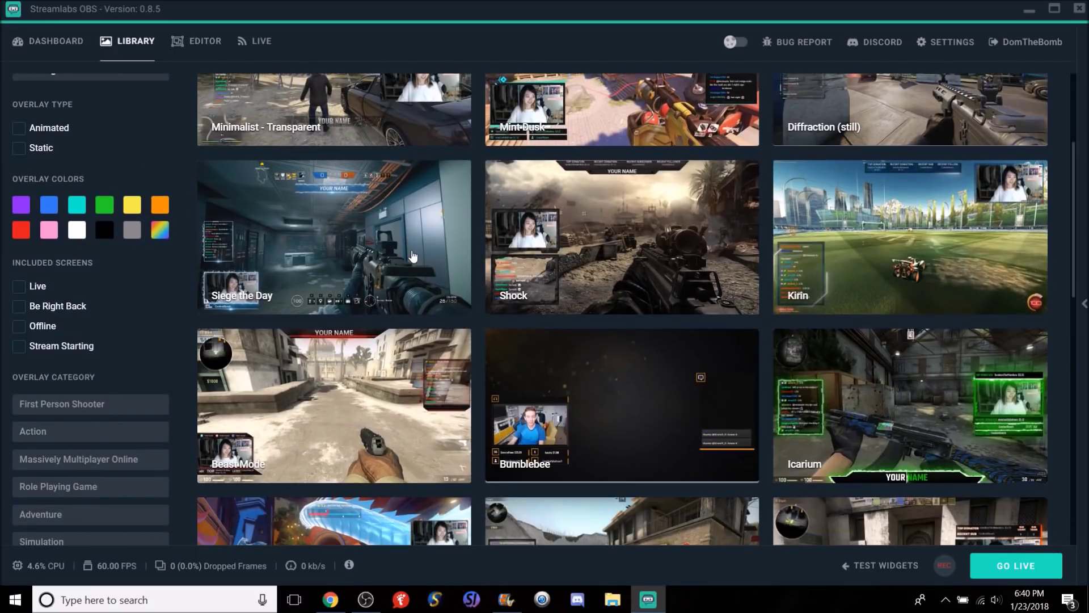
Open the Siege the Day overlay's details and install it.
left_click(412, 256)
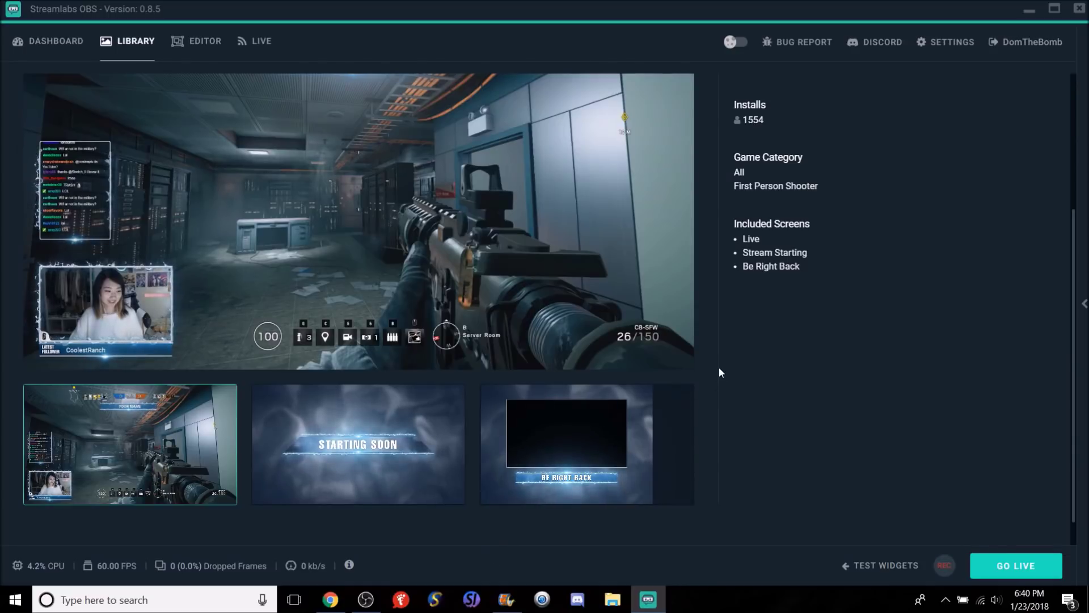
scroll(1074, 306, "up", 3)
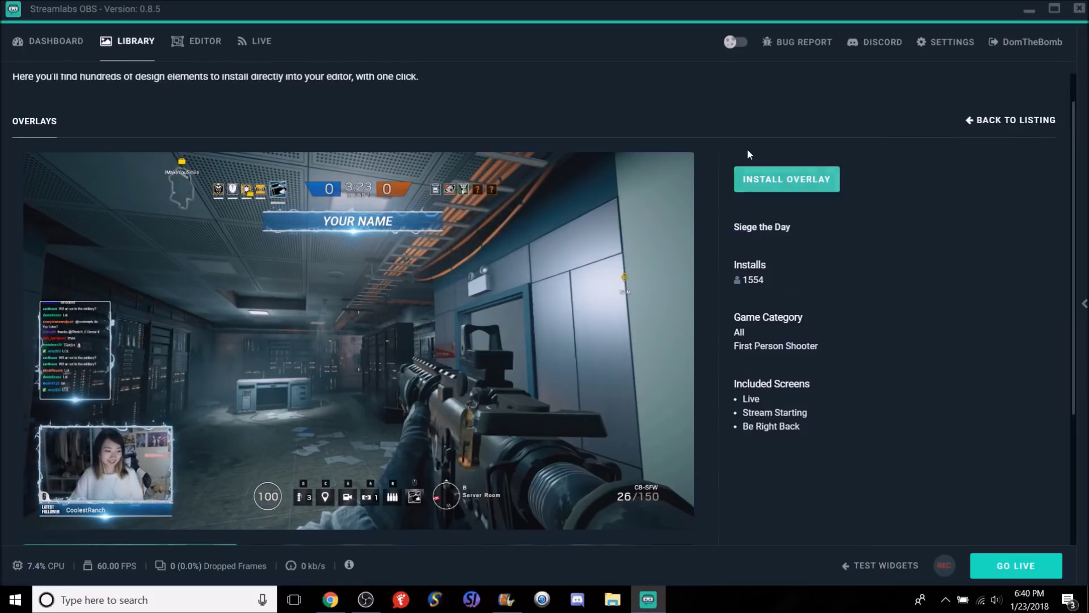
left_click(784, 186)
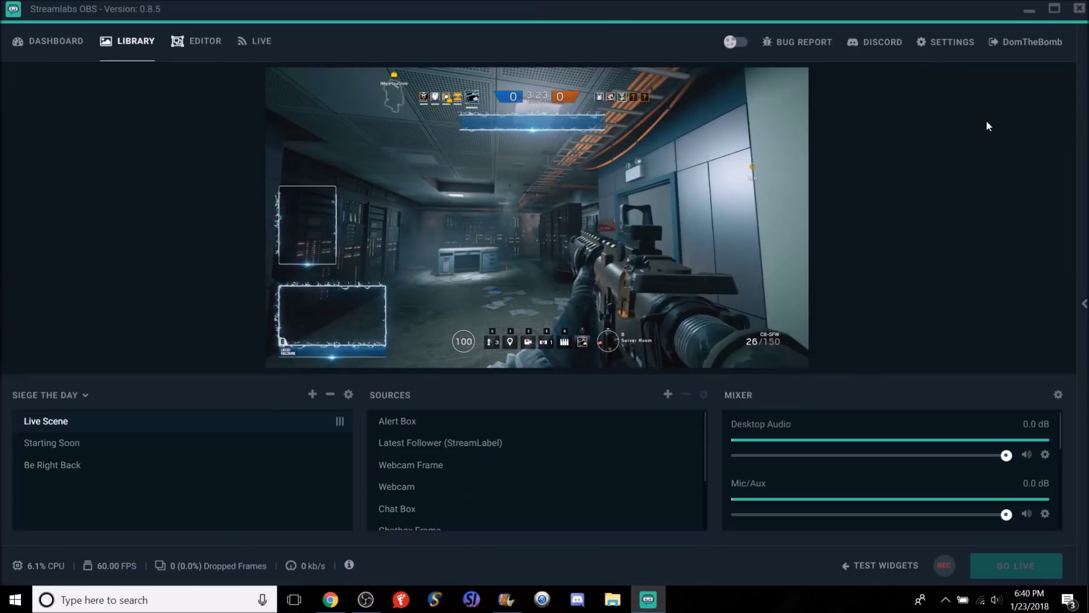
Scroll through the library's overlays, check Sort By keeping Trending, and select the name search box.
left_click(119, 44)
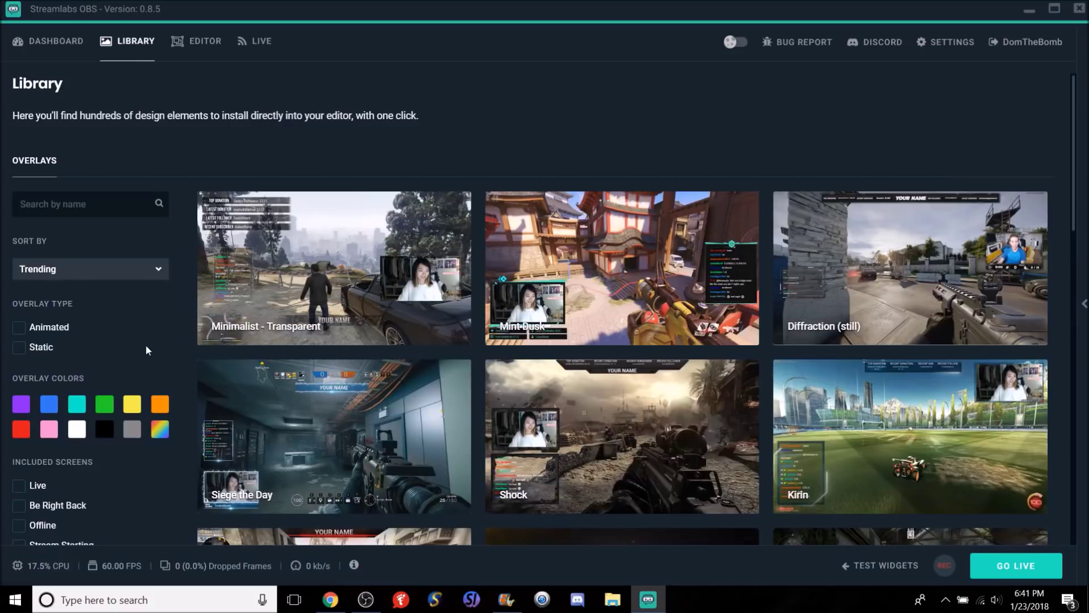
scroll(147, 349, "down", 6)
scroll(146, 350, "down", 4)
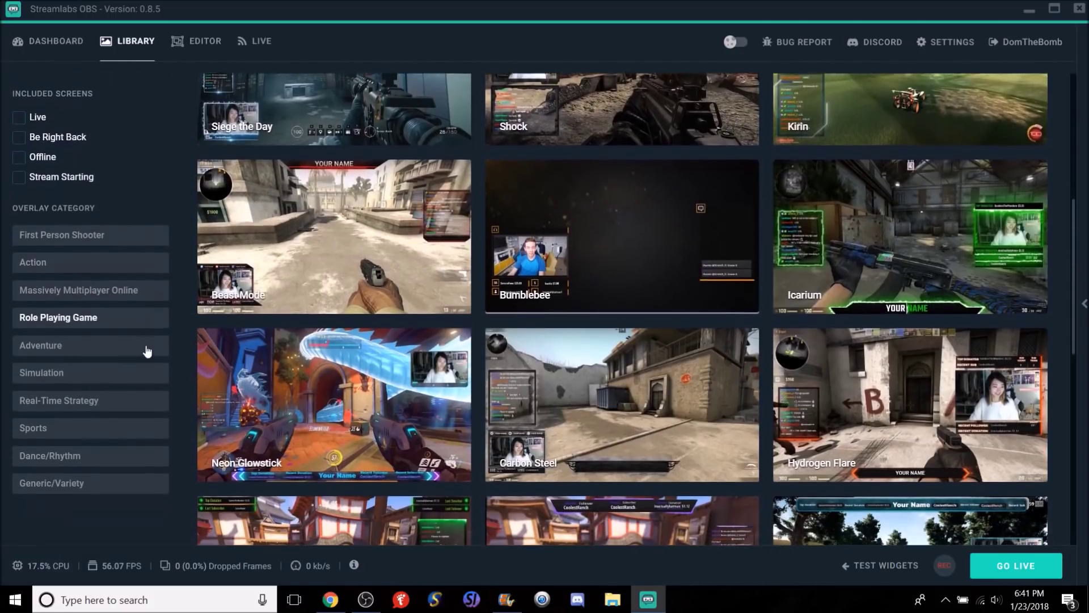
scroll(147, 352, "down", 5)
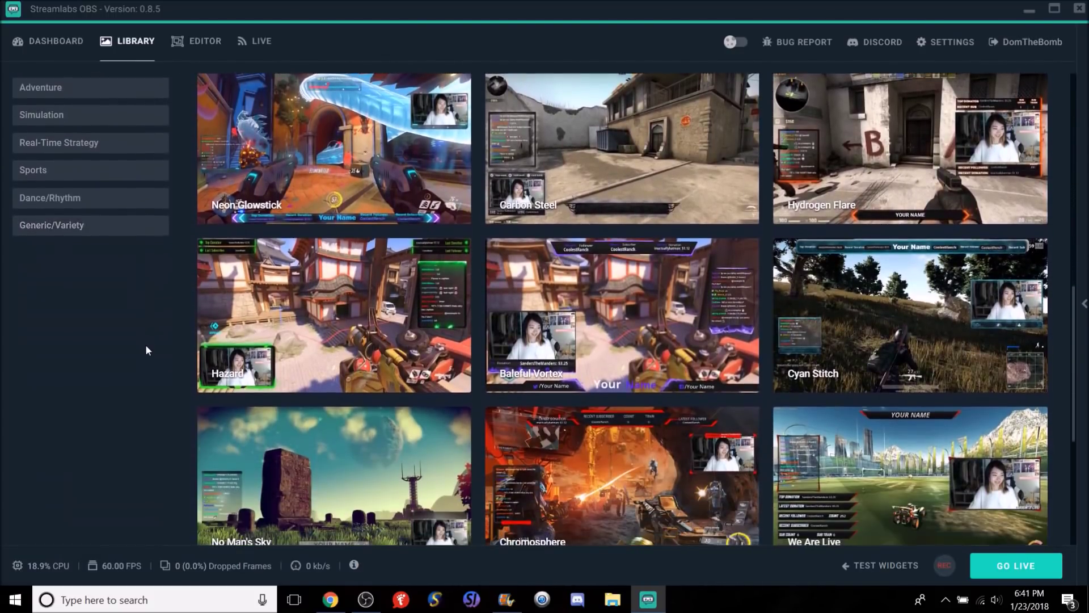
scroll(145, 345, "up", 15)
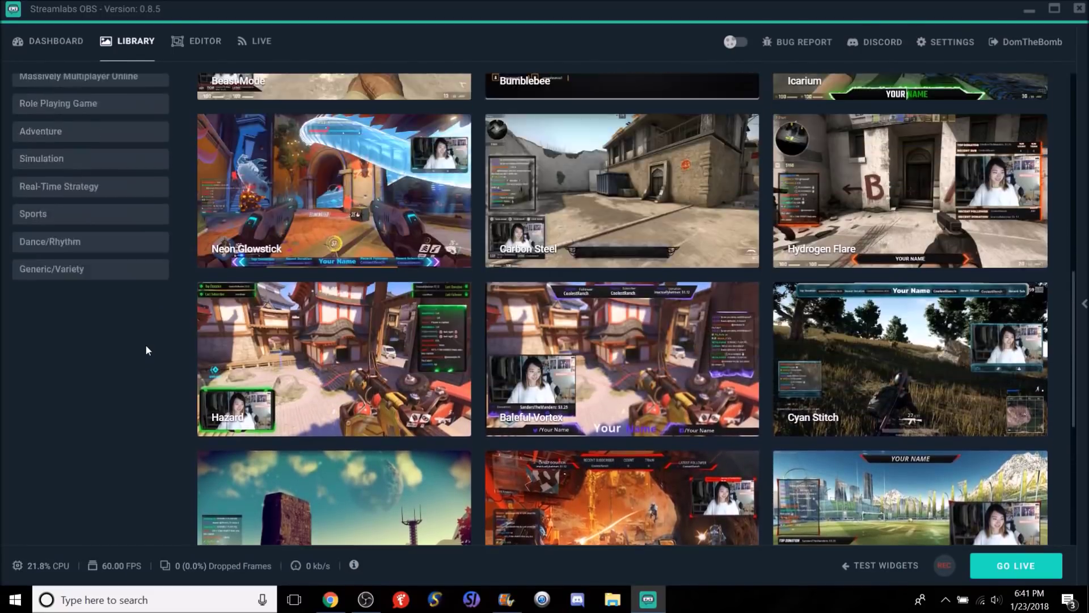
scroll(114, 364, "down", 1)
scroll(85, 389, "down", 3)
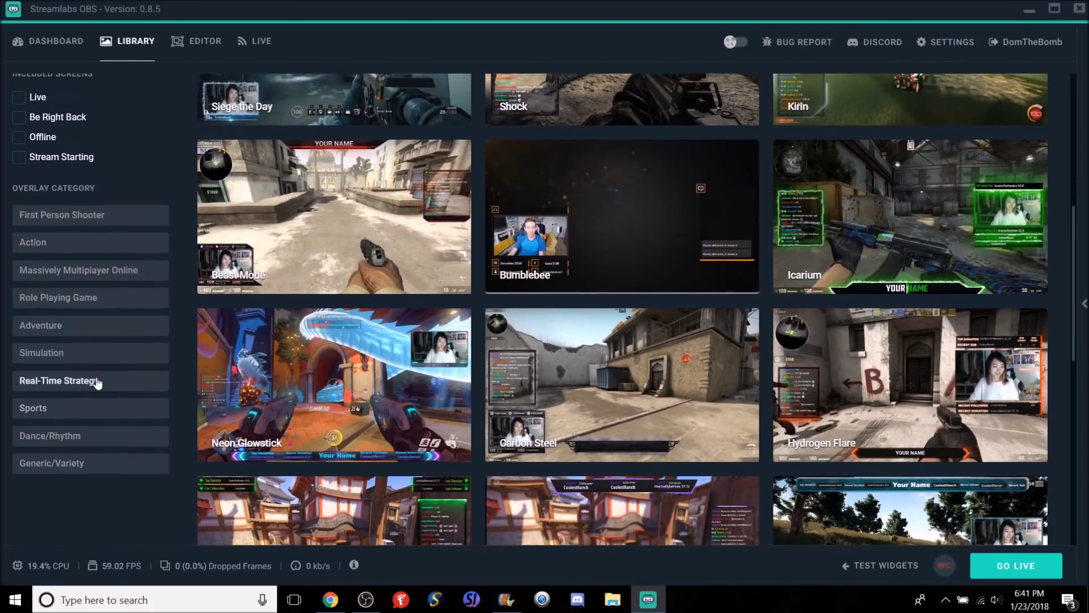
scroll(99, 390, "up", 7)
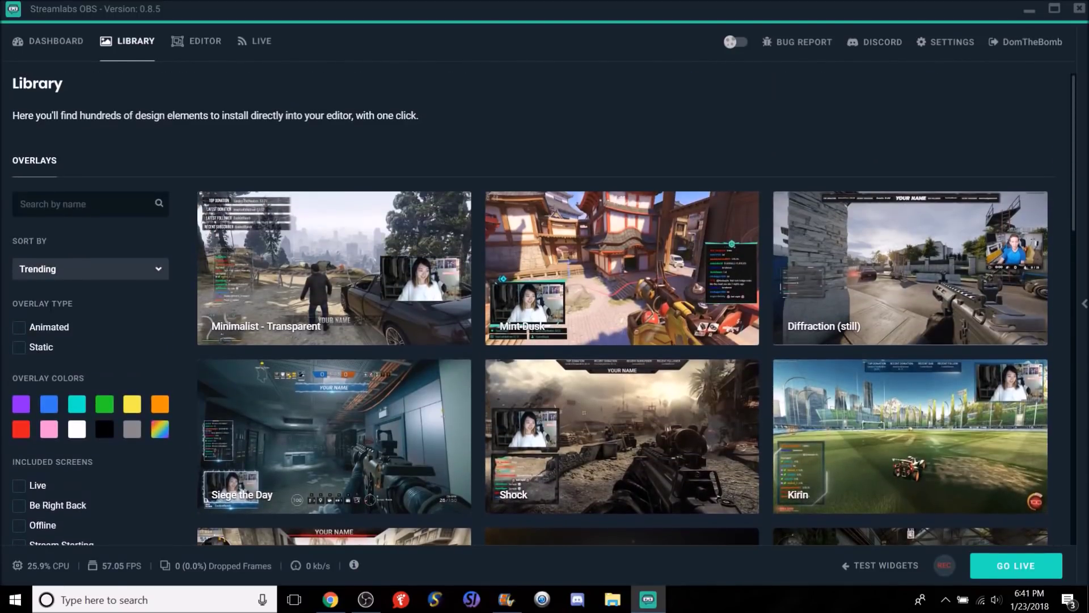
left_click(88, 273)
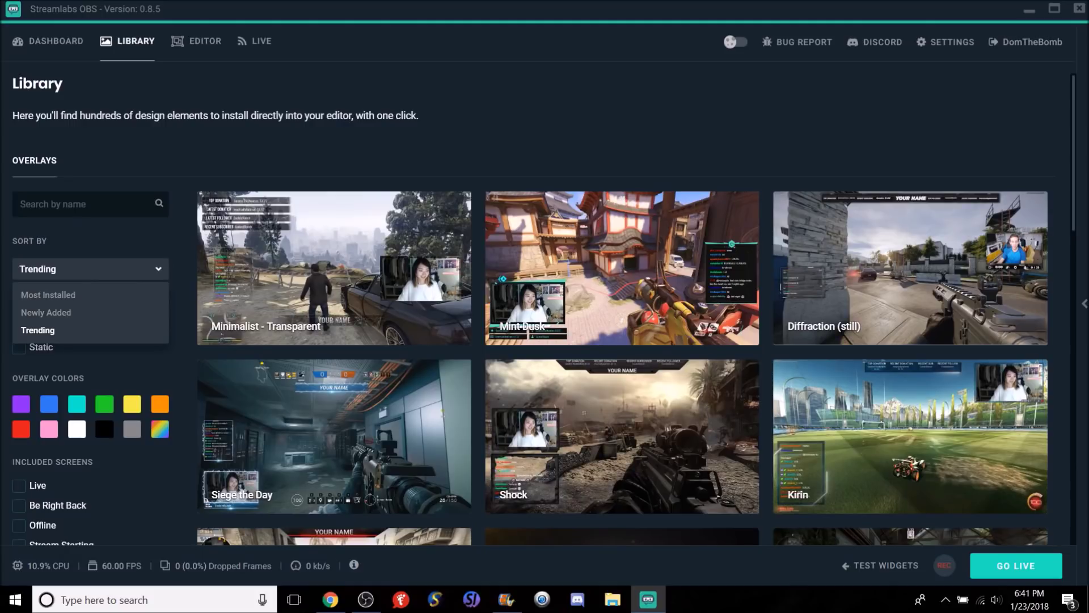
left_click(21, 204)
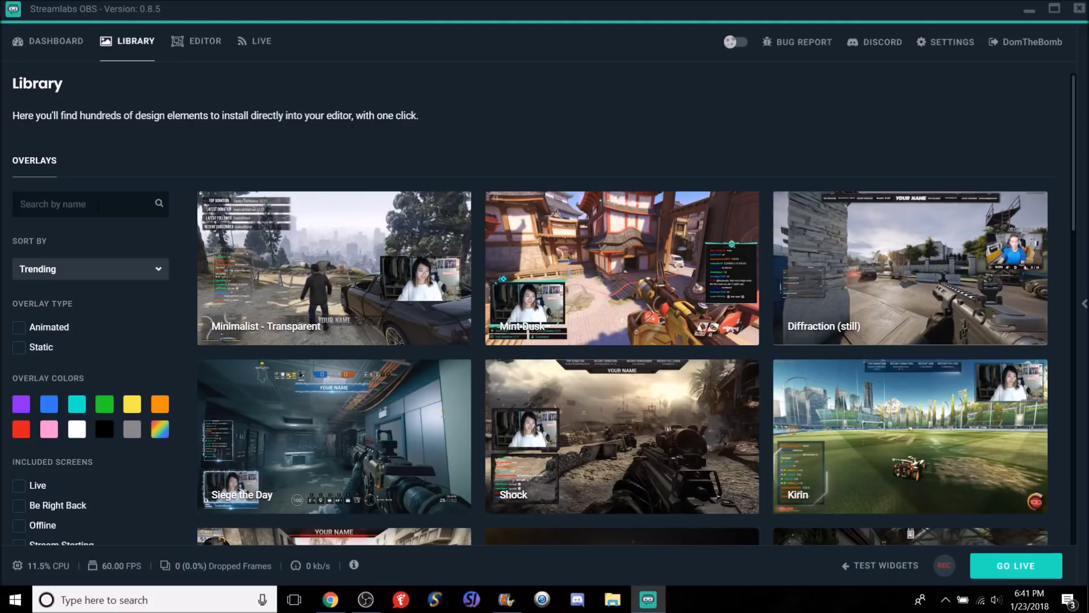
left_click(98, 204)
Return to the Editor and list the Minimal Blue, Untitled and Siege the Day collections.
left_click(193, 52)
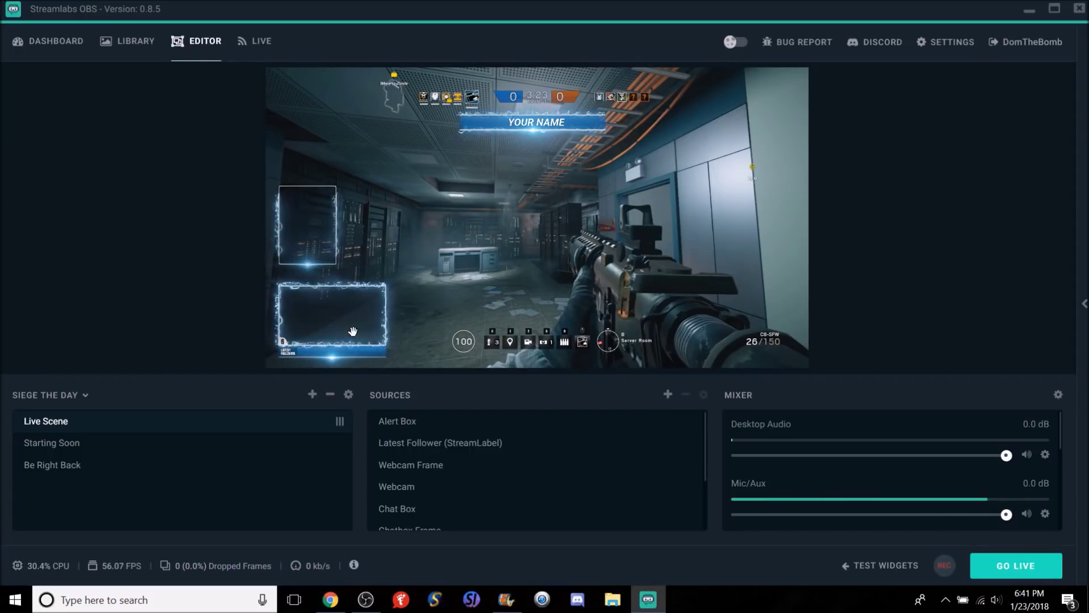
left_click(87, 395)
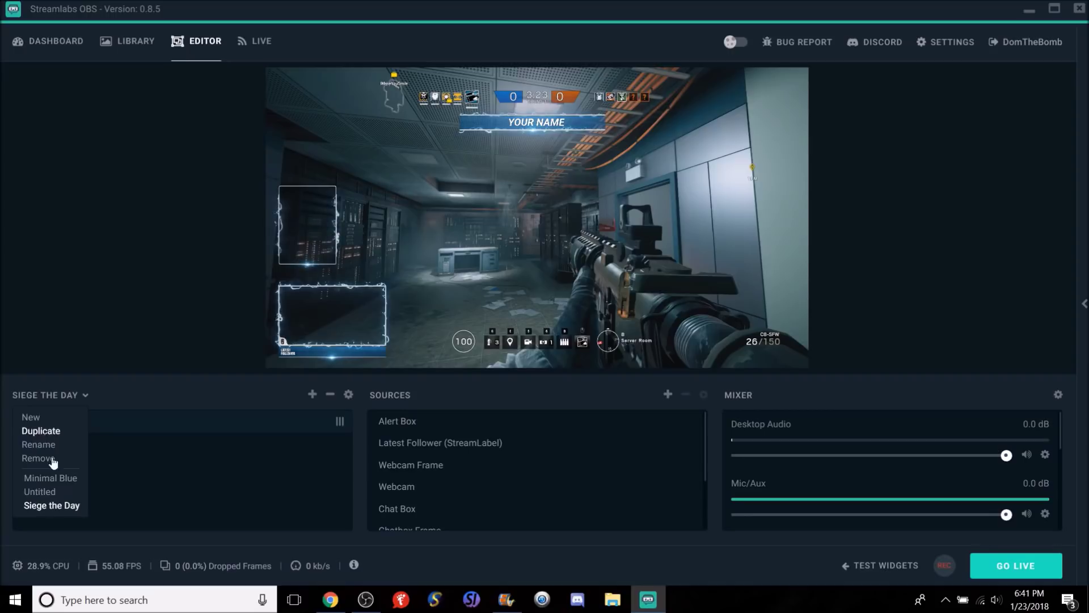
left_click(84, 395)
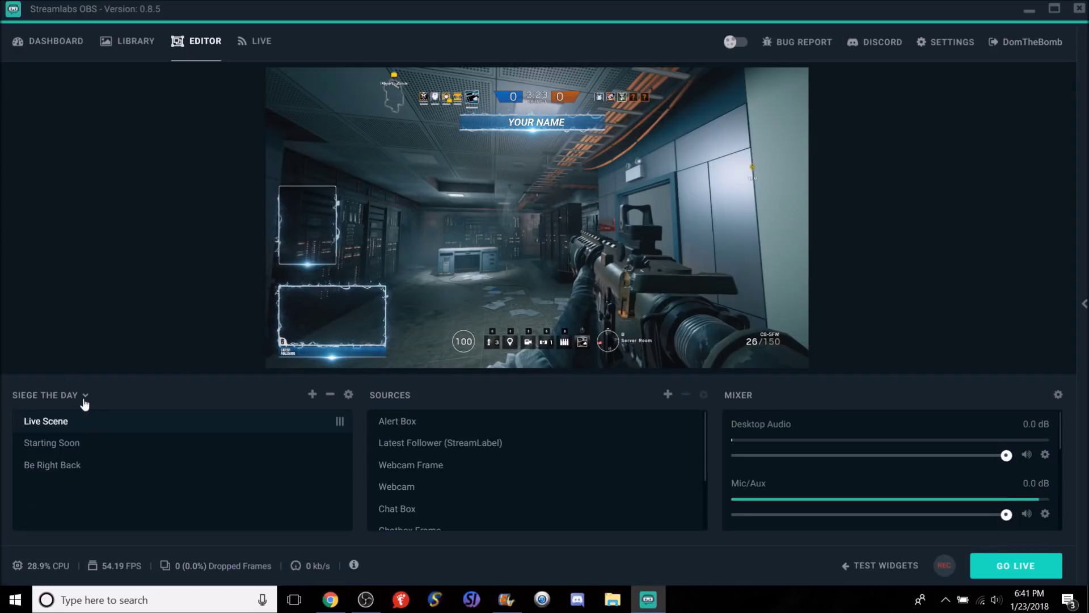
left_click(84, 395)
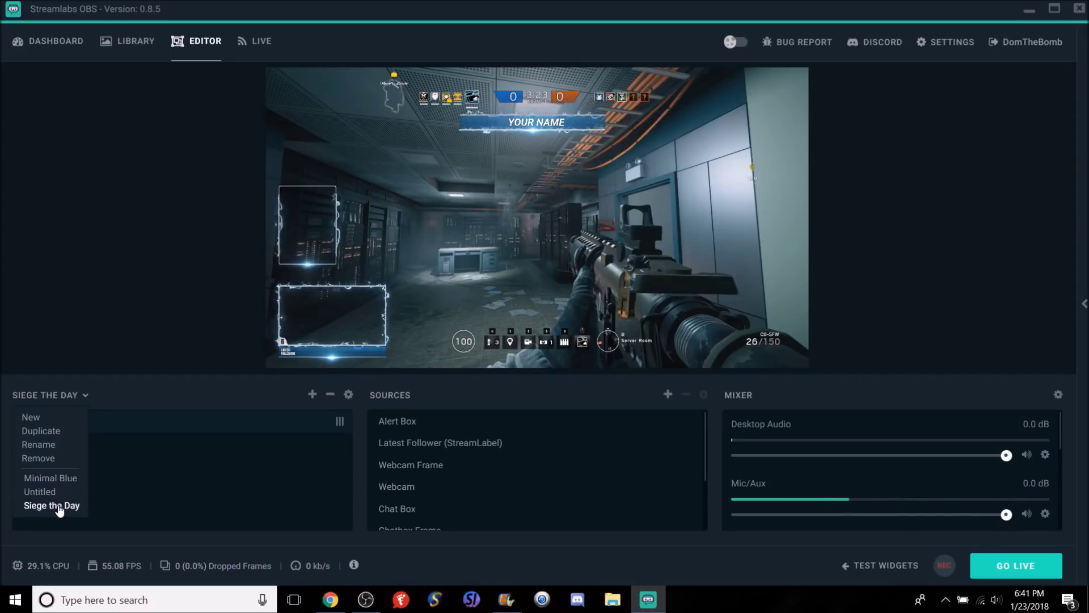
Switch to the Minimal Blue scene collection.
left_click(77, 479)
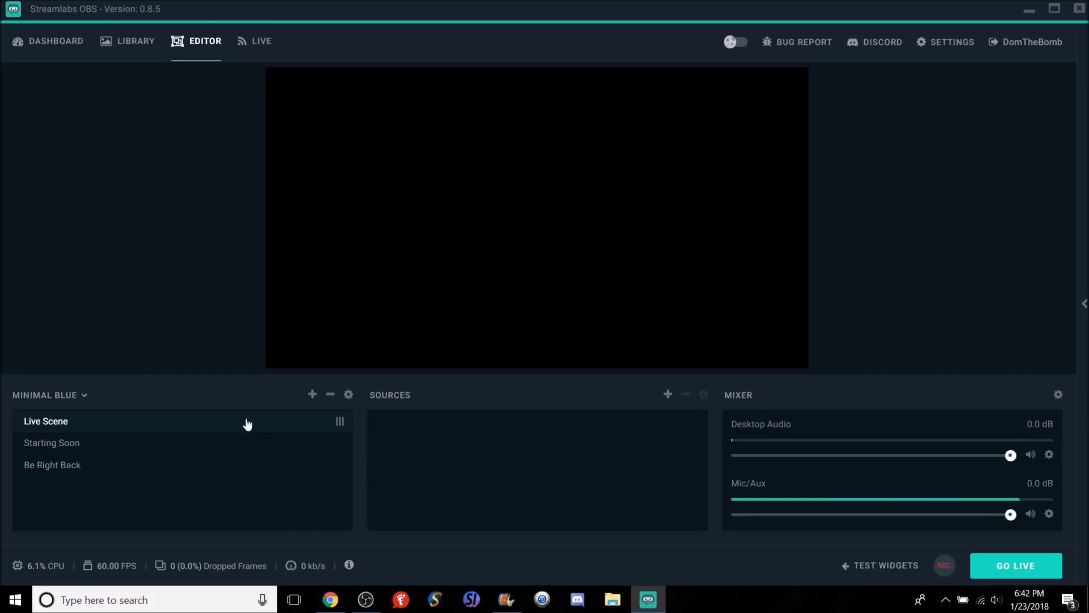
left_click(84, 396)
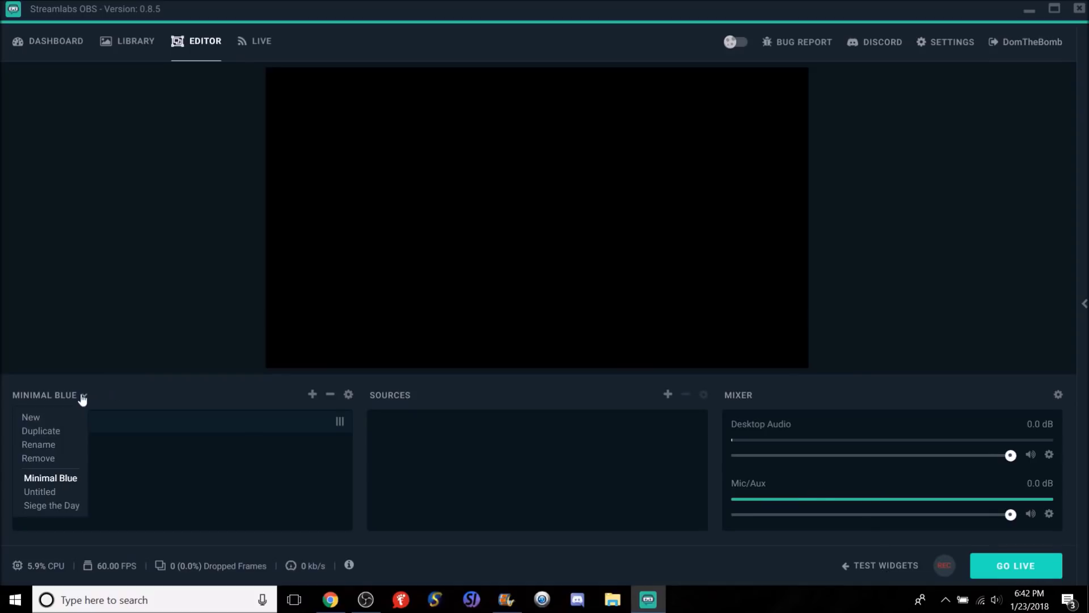
left_click(61, 491)
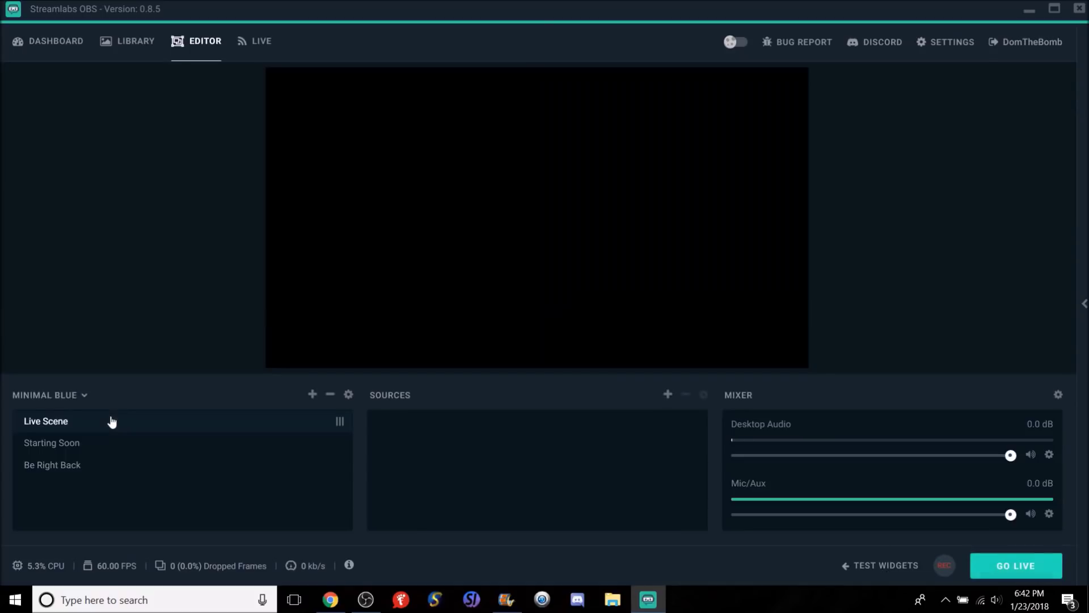
Remove the Minimal Blue collection and switch back to Siege the Day.
left_click(85, 396)
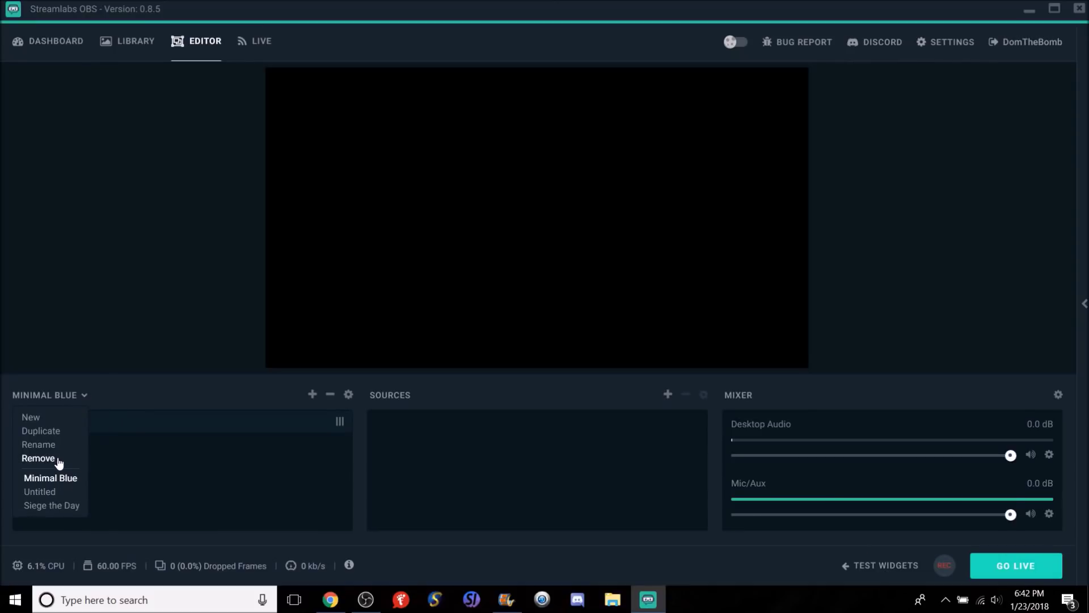
left_click(38, 458)
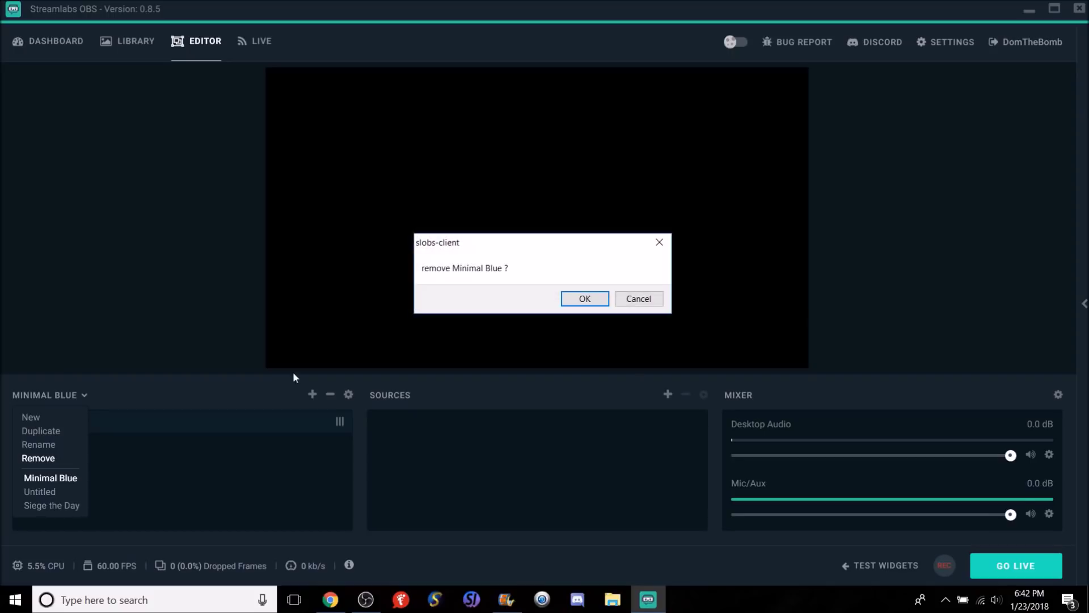
left_click(598, 298)
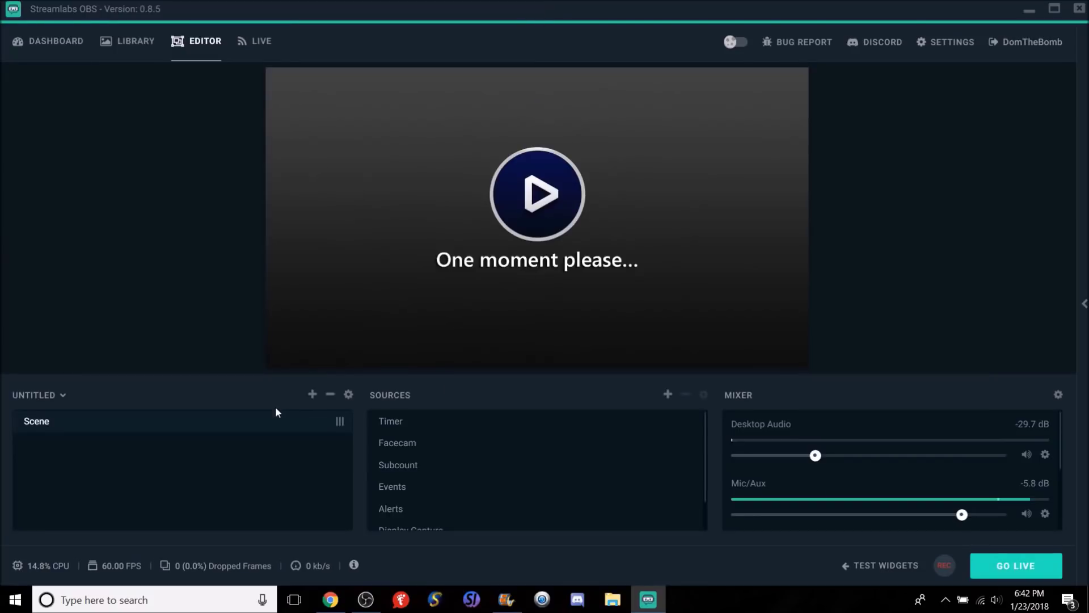
left_click(58, 394)
left_click(49, 491)
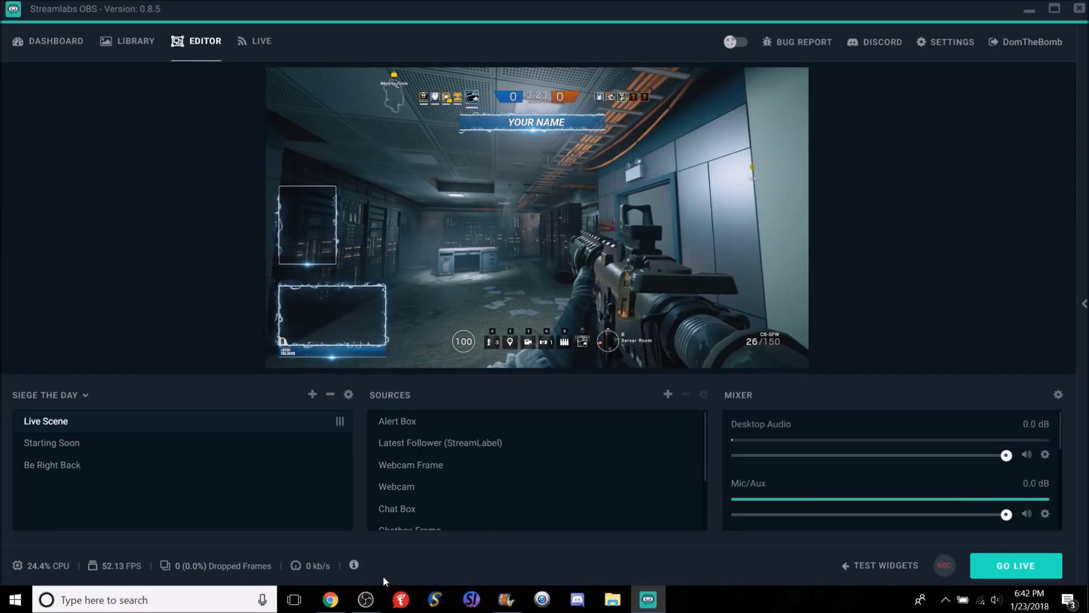
left_click(380, 597)
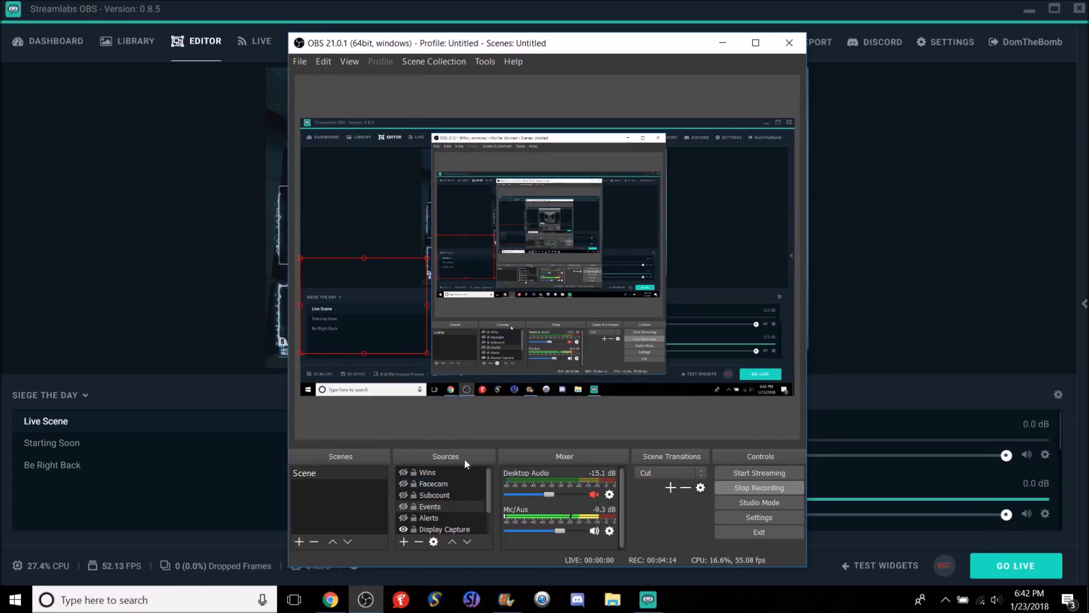
left_click(481, 505)
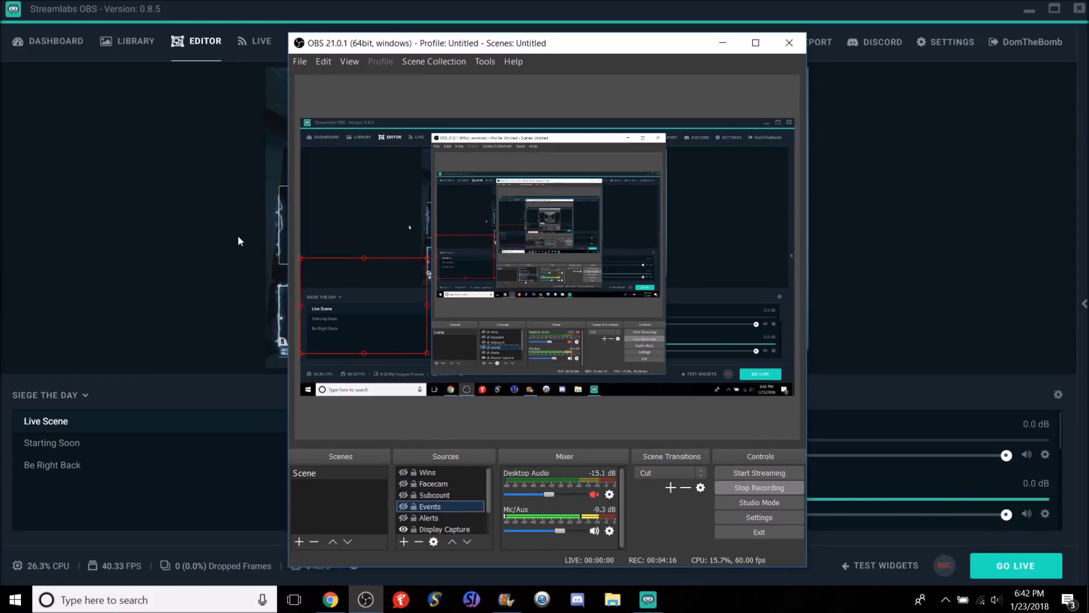
key("alt+Tab")
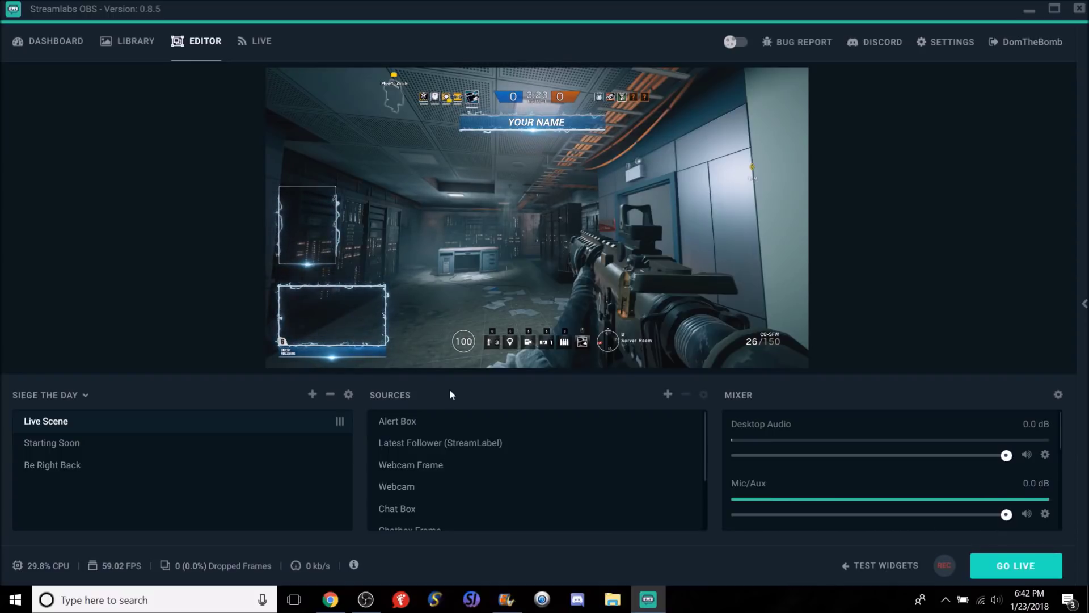
Preview Starting Soon, Be Right Back and Live Scene, then select Webcam Frame, Chat Box and Alert Box.
left_click(217, 444)
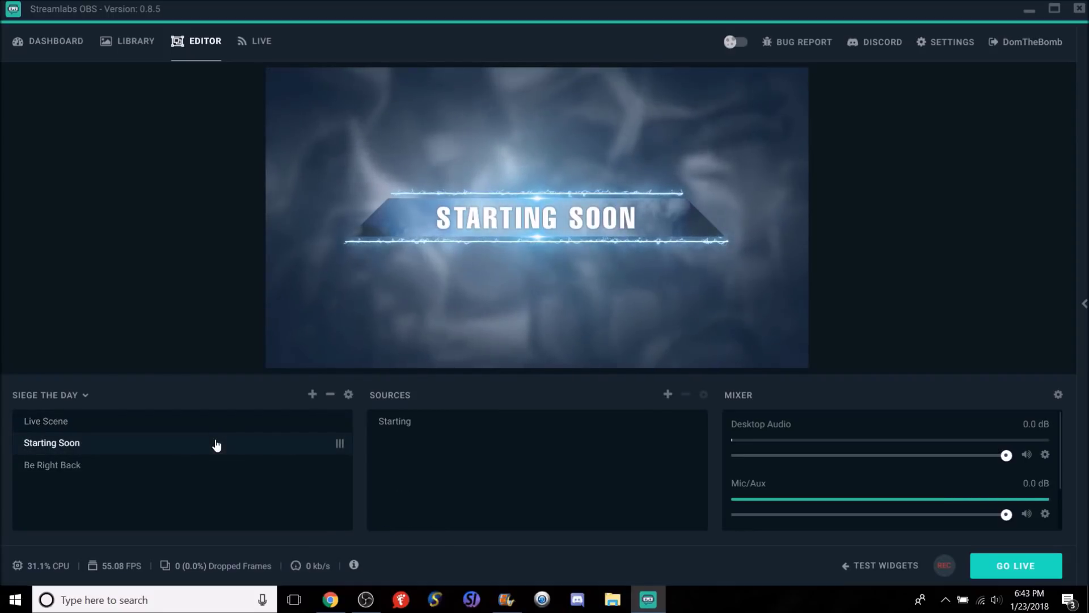
left_click(203, 467)
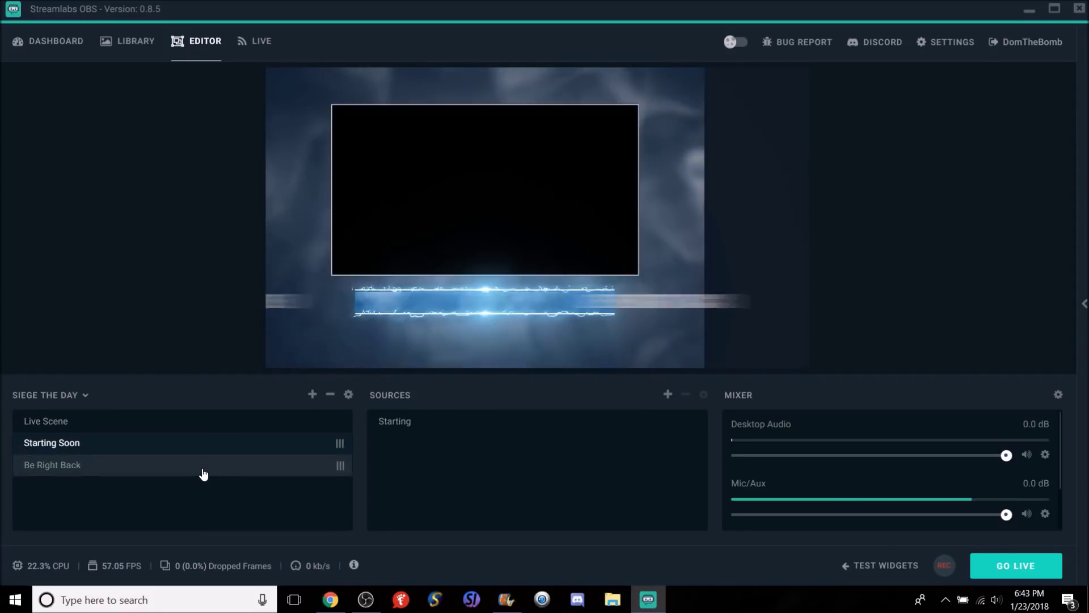
left_click(178, 452)
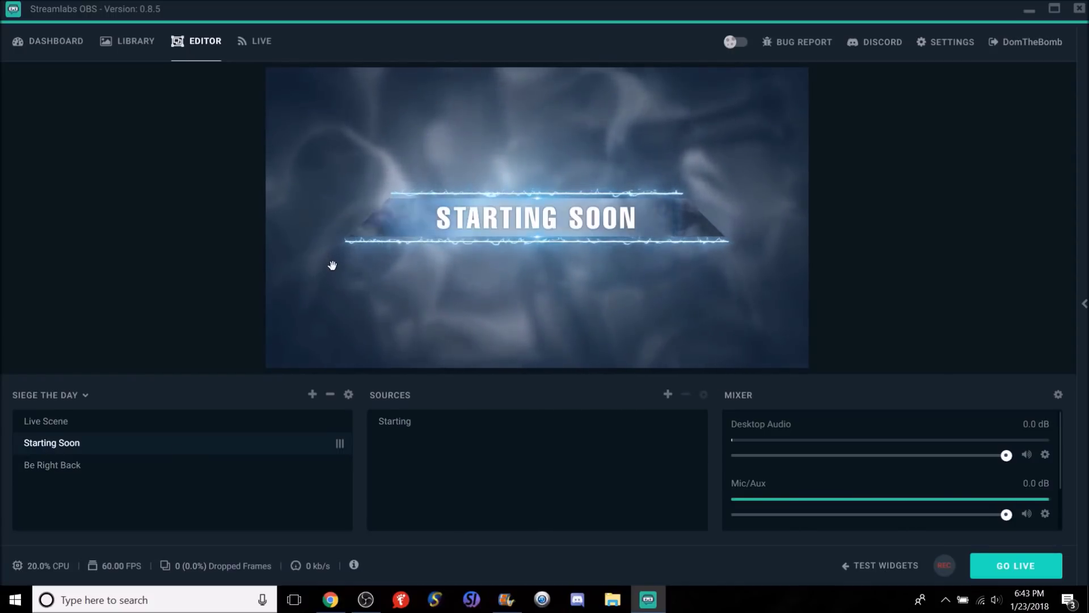
left_click(184, 426)
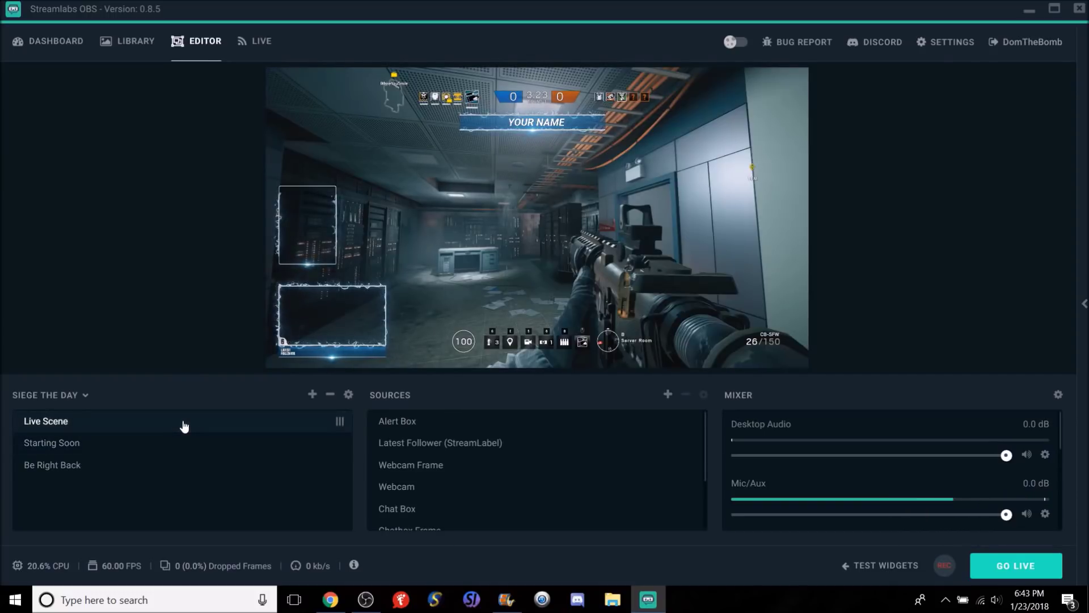
left_click(328, 290)
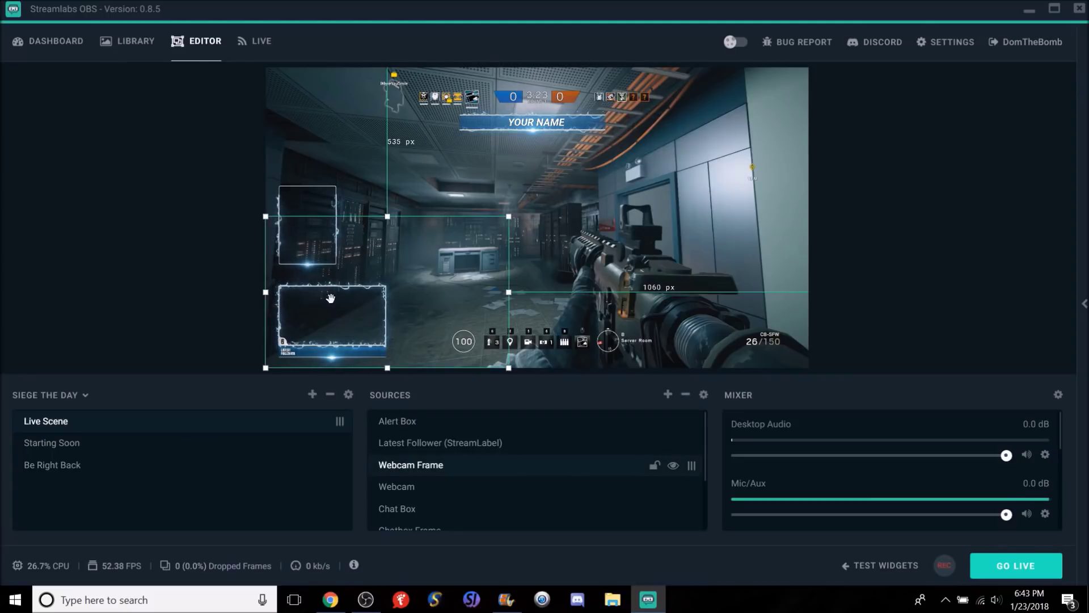
left_click(332, 247)
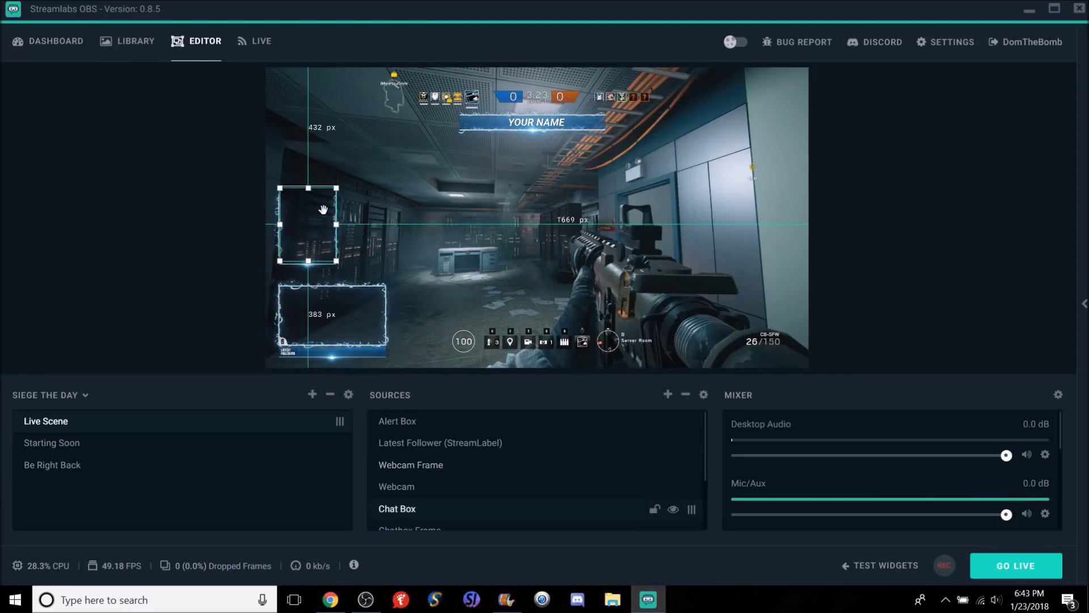
left_click(542, 122)
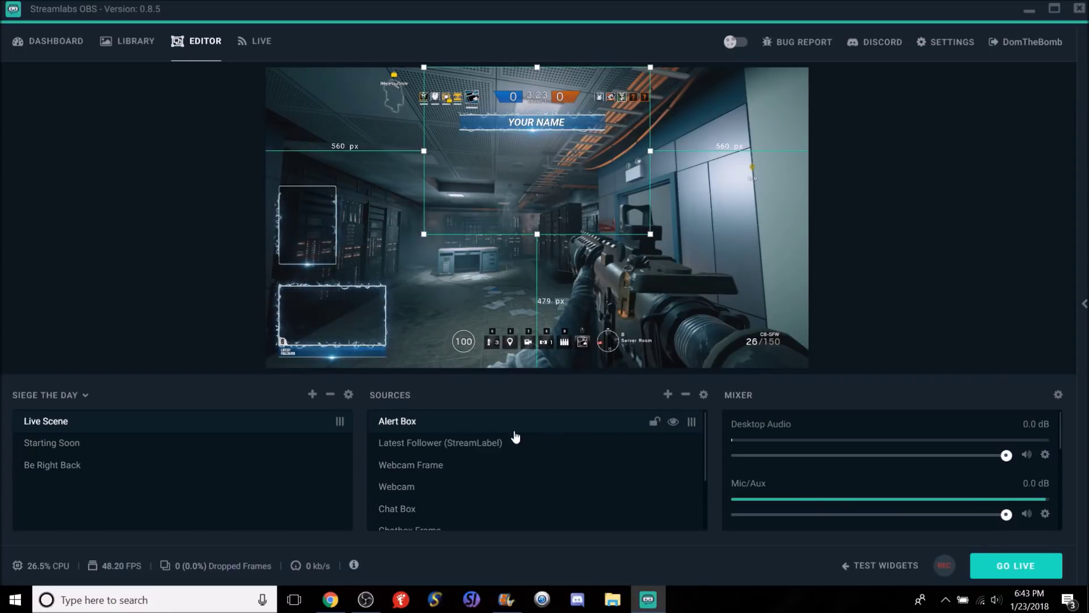
Check Live Scene's context options, cycle the scenes again, and view the Cut 300 scene transition.
right_click(174, 418)
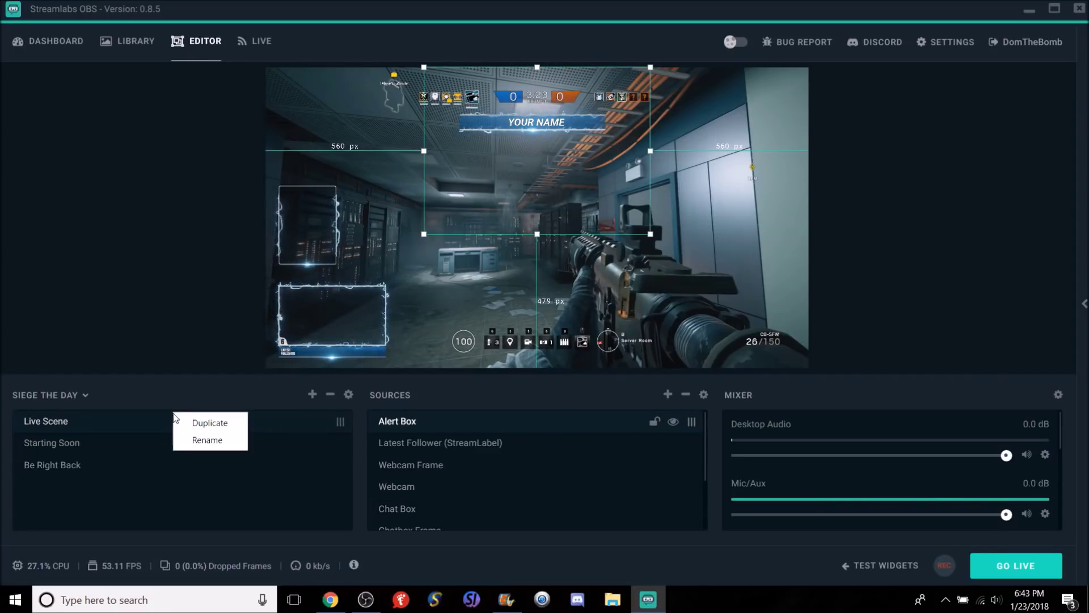
left_click(151, 448)
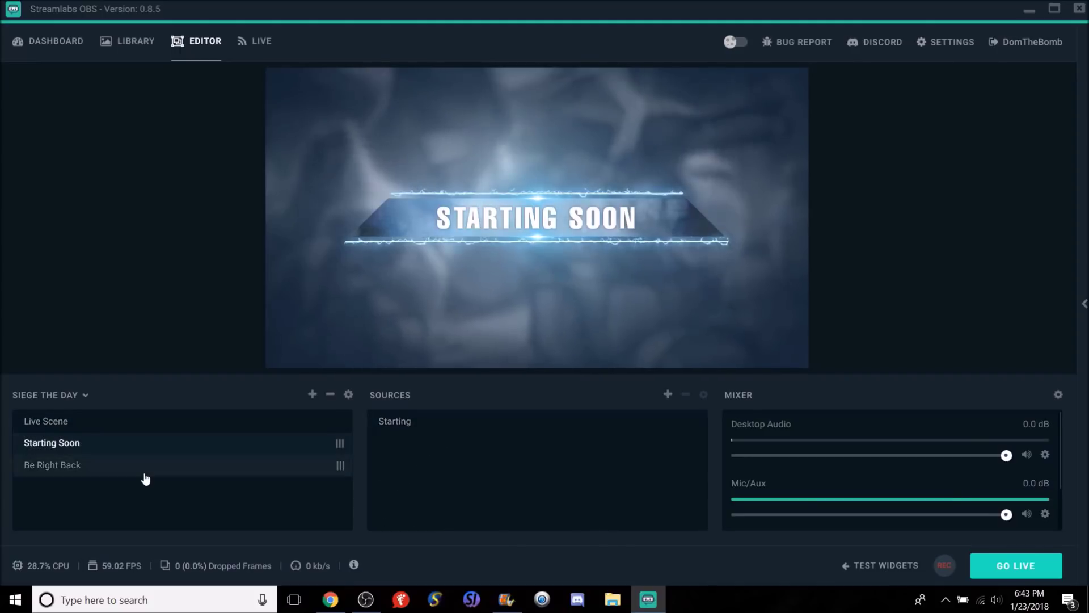
left_click(148, 468)
left_click(151, 426)
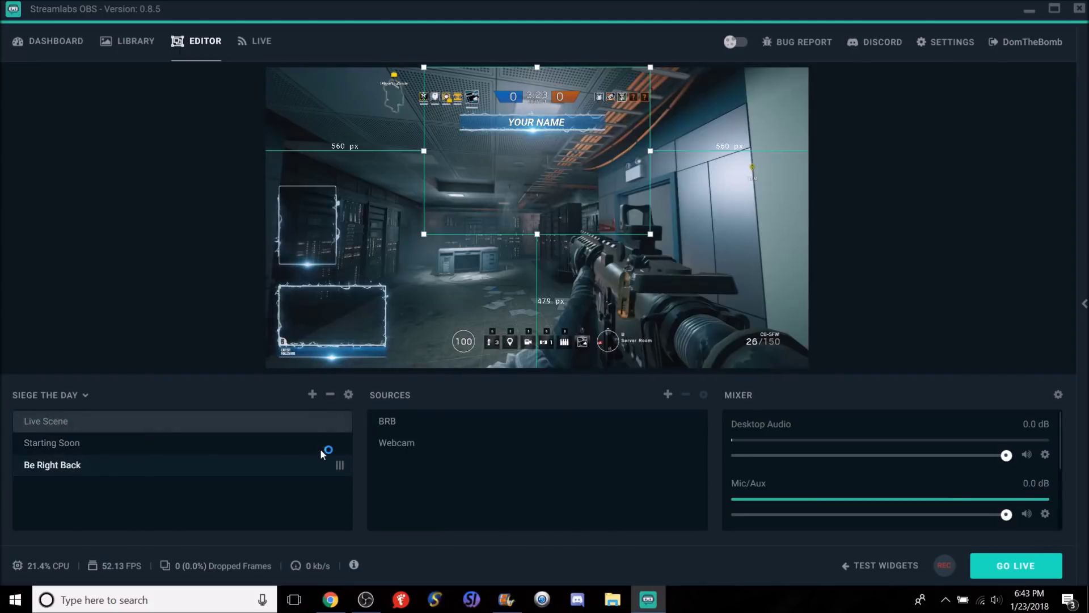
left_click(348, 395)
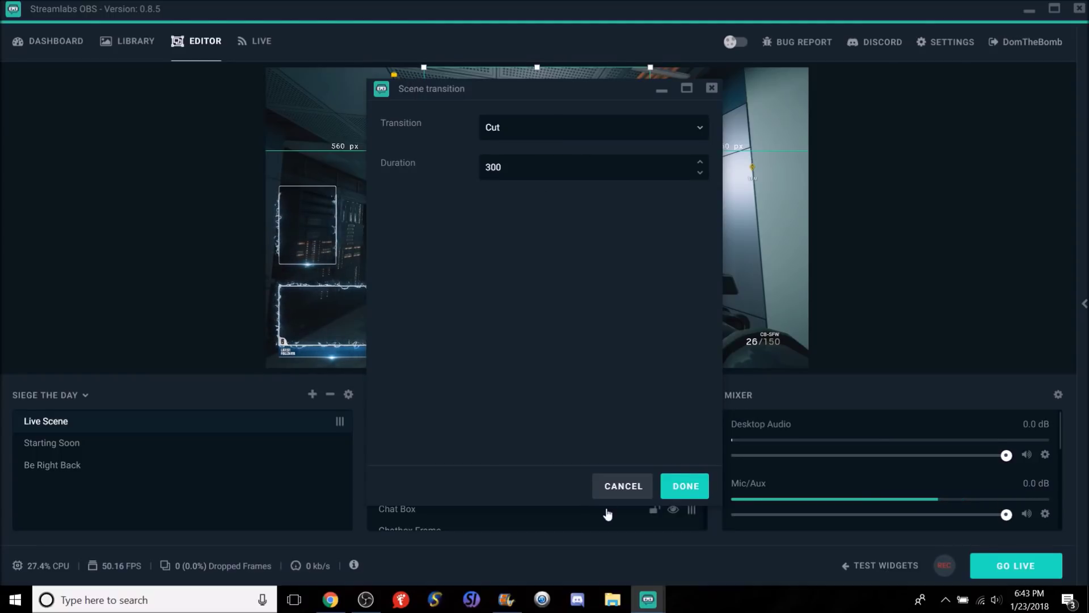
left_click(550, 137)
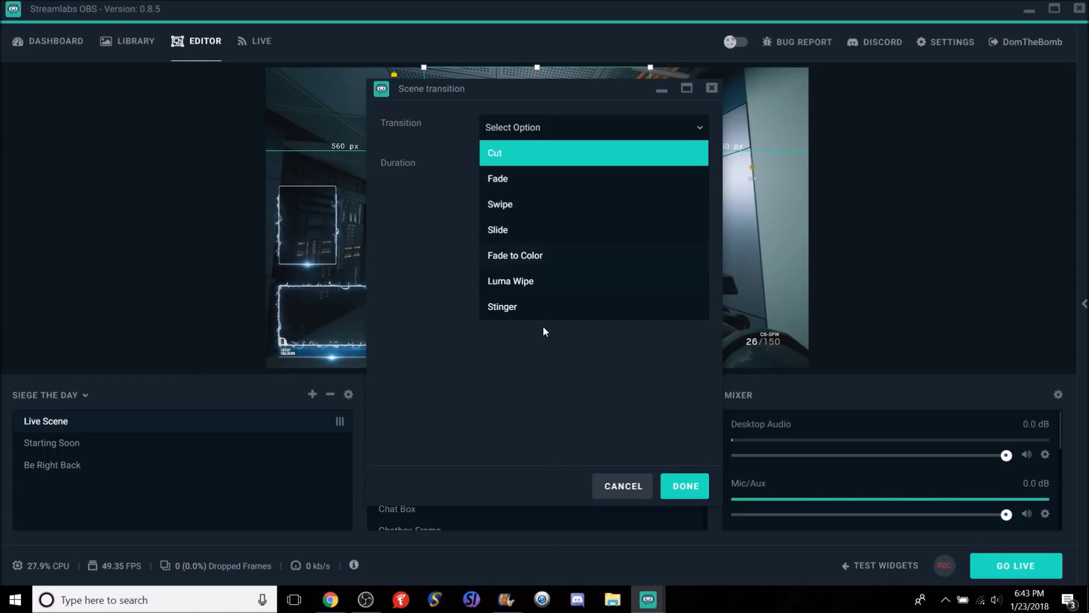
left_click(543, 366)
left_click(610, 479)
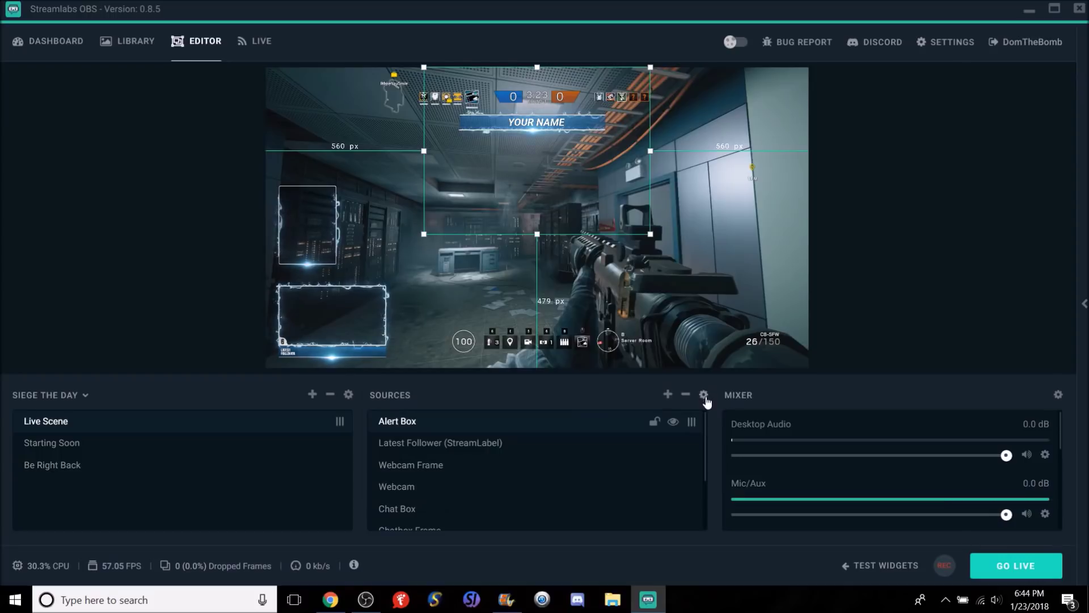
scroll(703, 423, "down", 2)
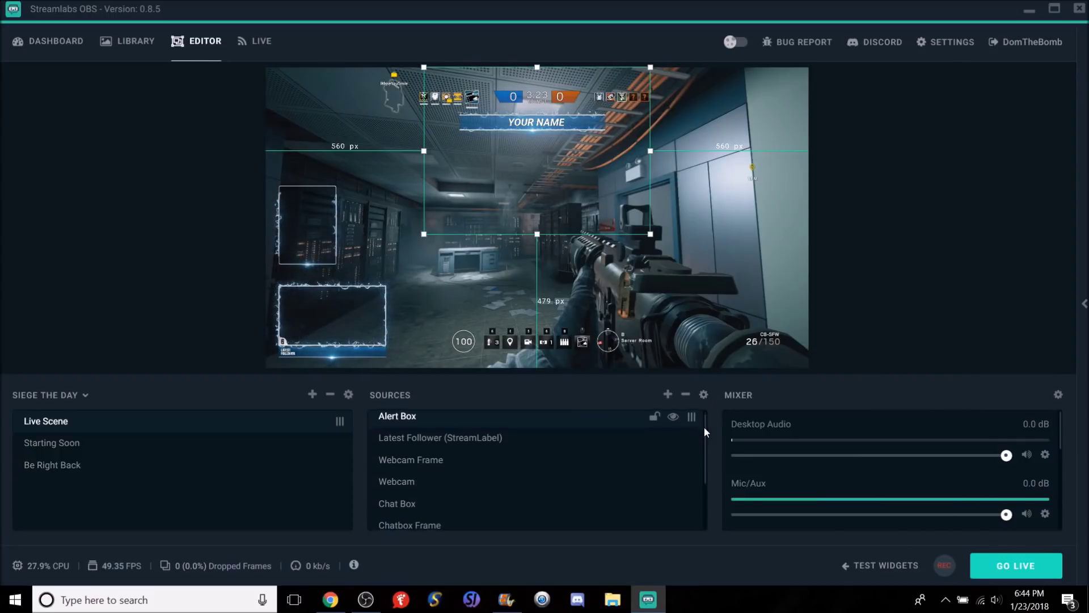
scroll(703, 479, "down", 2)
scroll(703, 481, "up", 5)
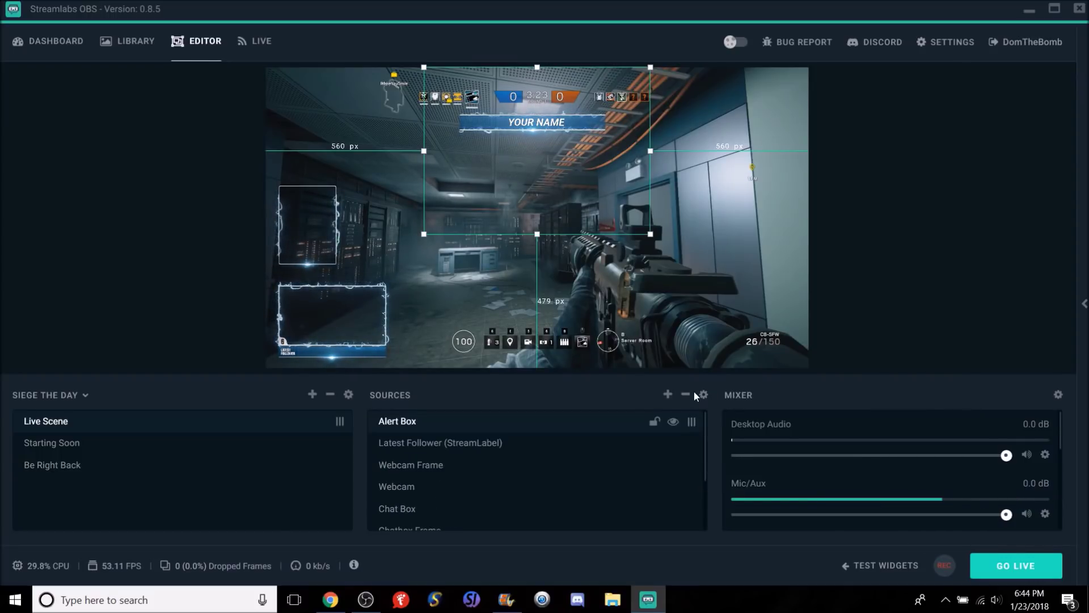
left_click(703, 395)
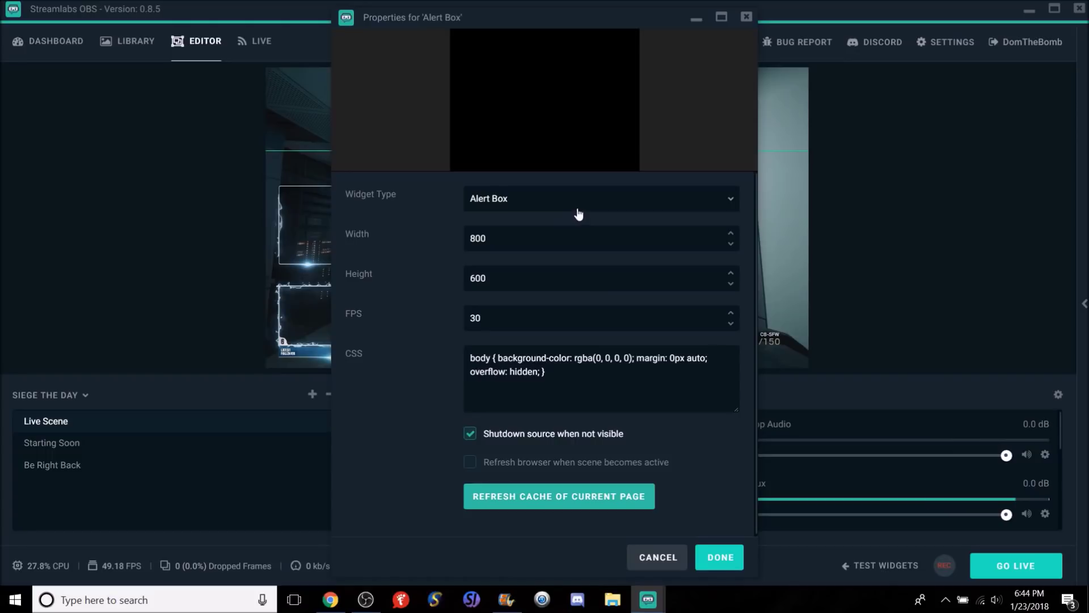
Keep Alert Box as the widget type, untick Shutdown source when not visible, and save.
left_click(578, 209)
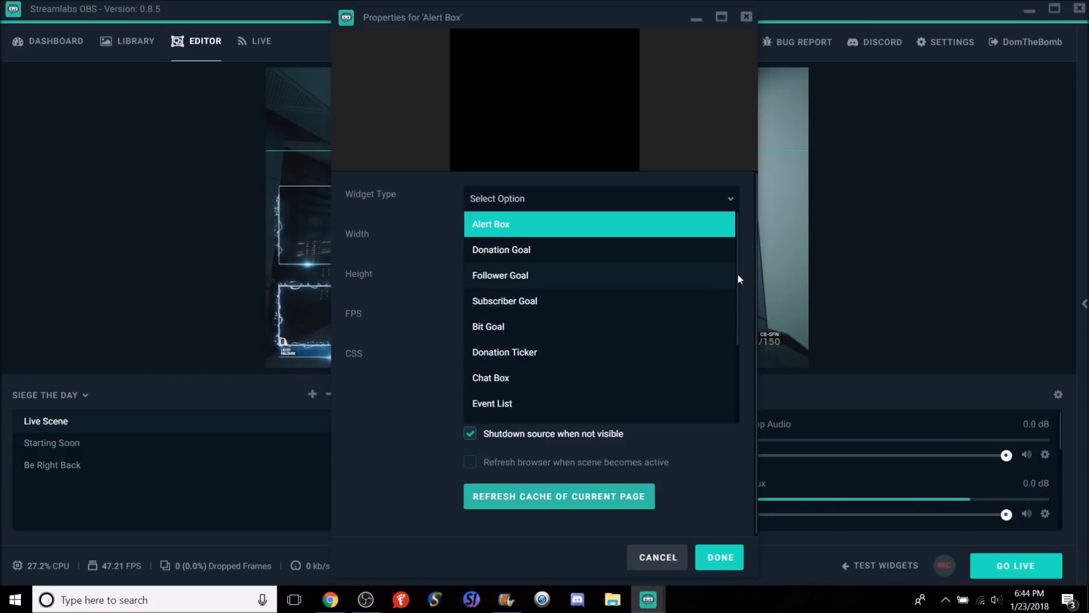
left_click_drag(737, 274, 726, 356)
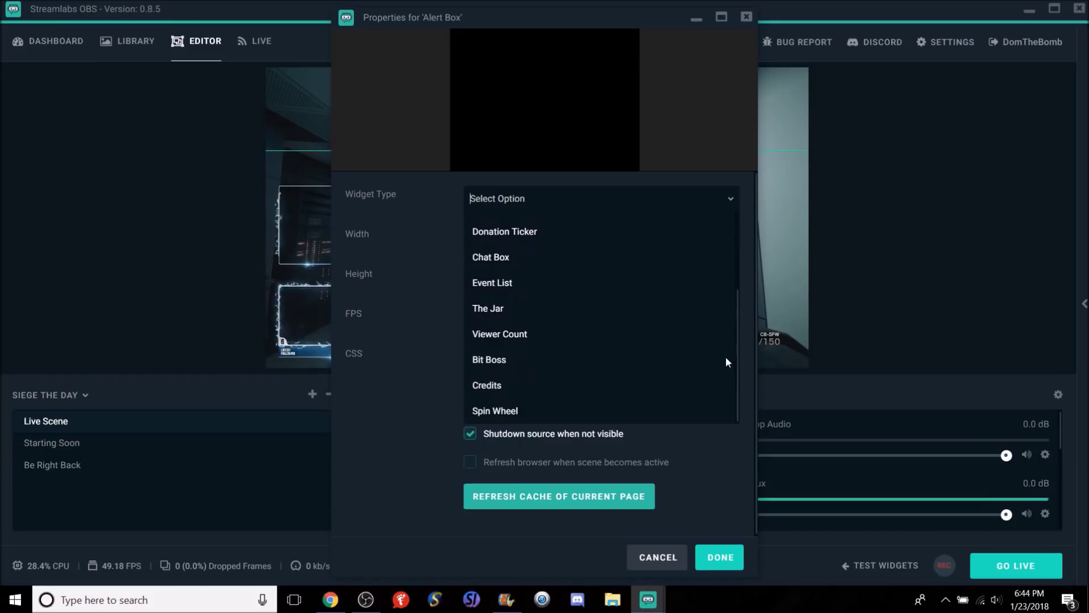
left_click(667, 443)
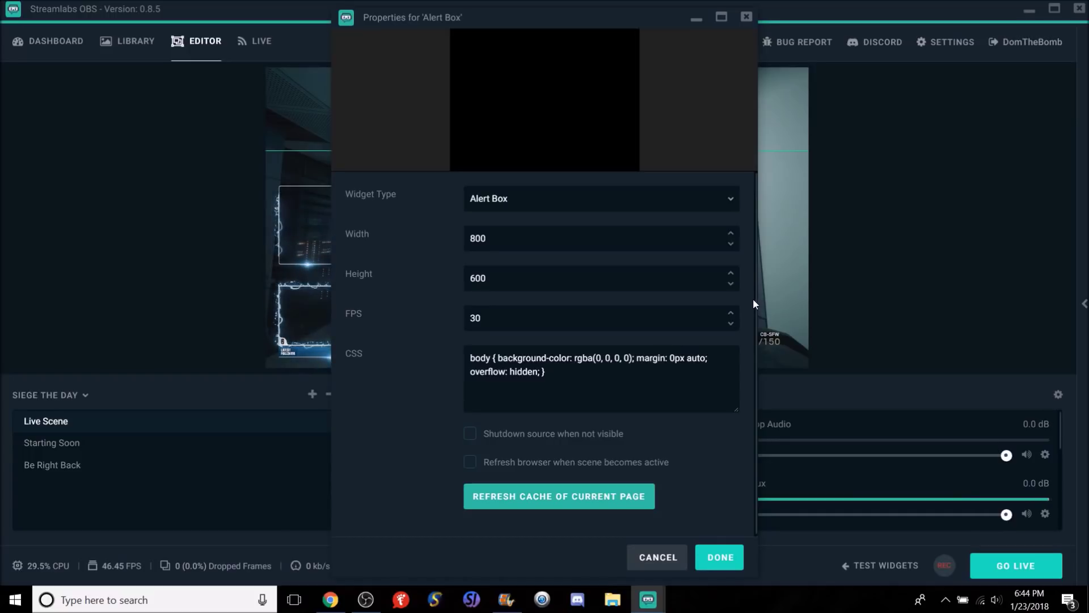
left_click_drag(752, 305, 617, 513)
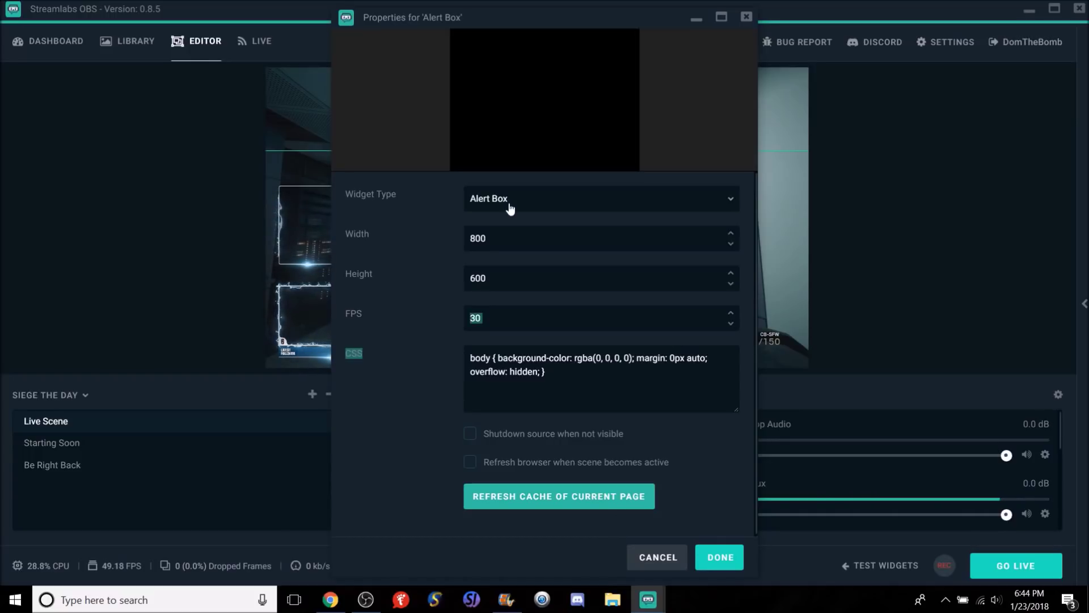
left_click(716, 557)
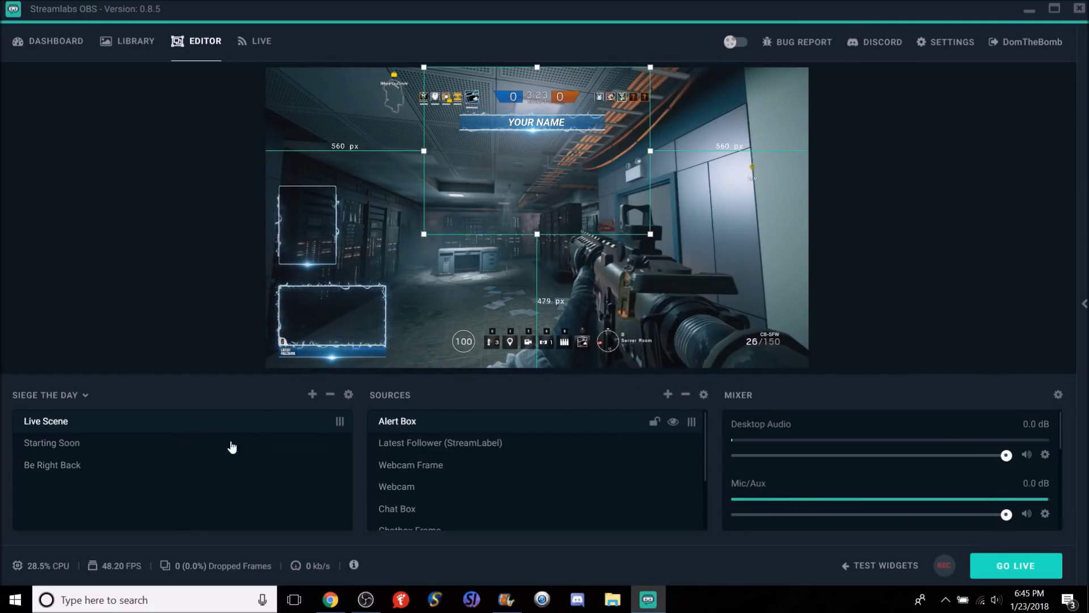
left_click(303, 442)
left_click(301, 465)
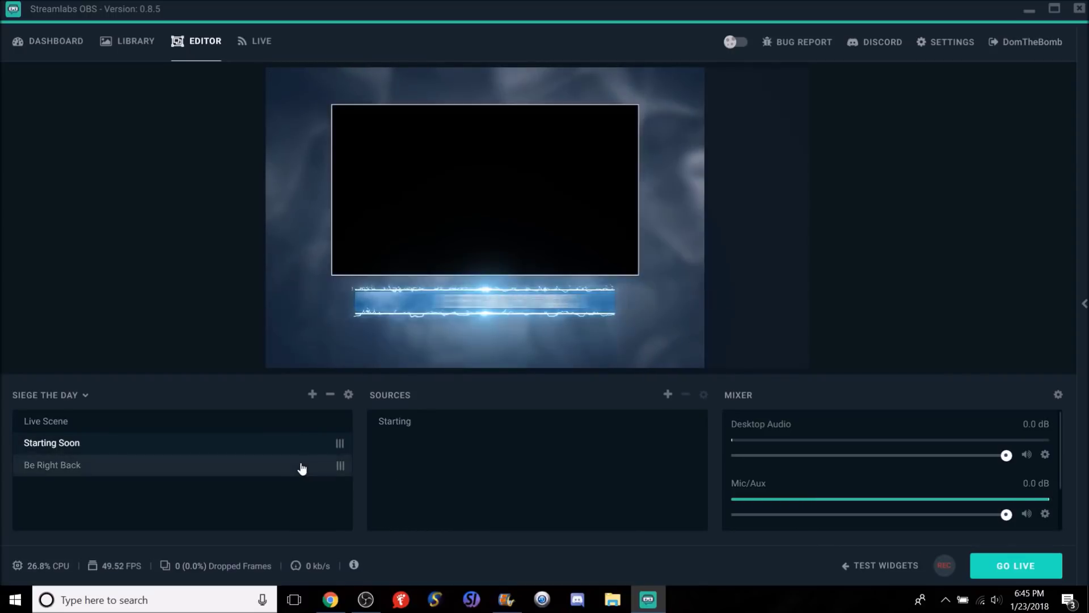
left_click(349, 395)
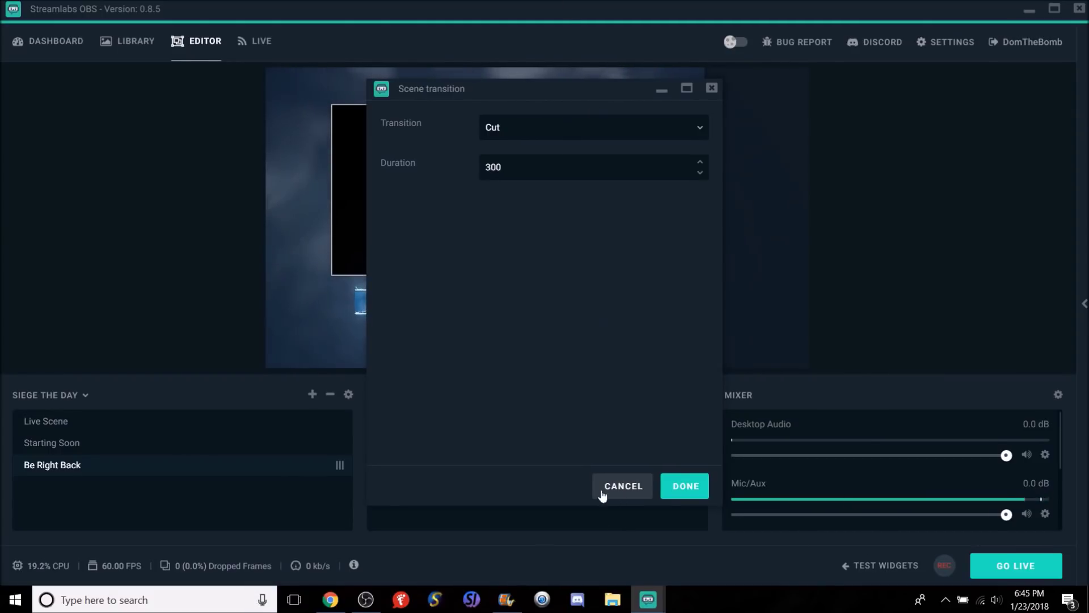
left_click(624, 485)
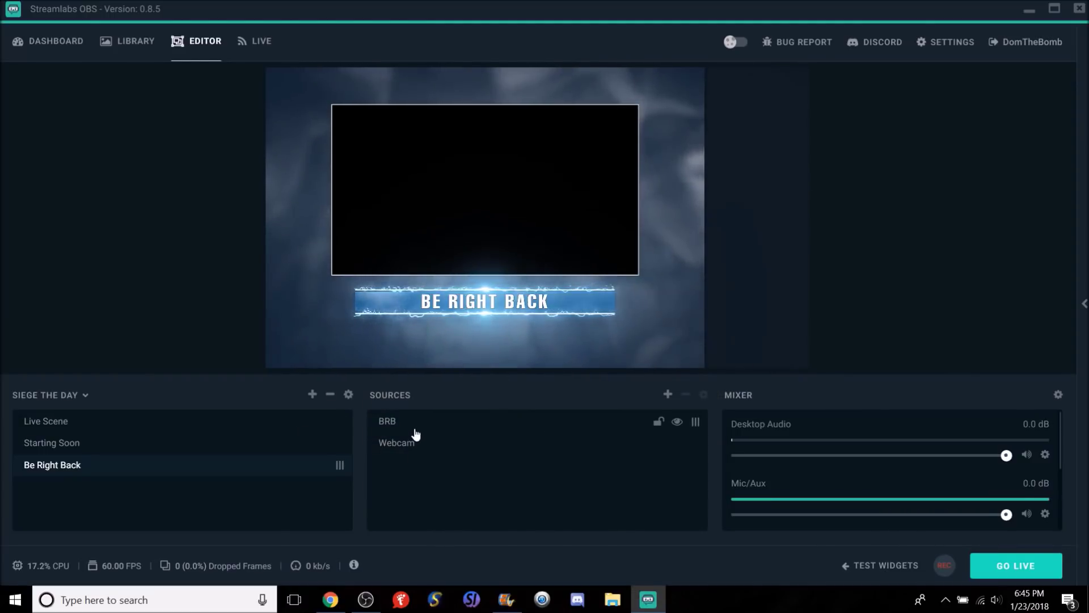
left_click(394, 429)
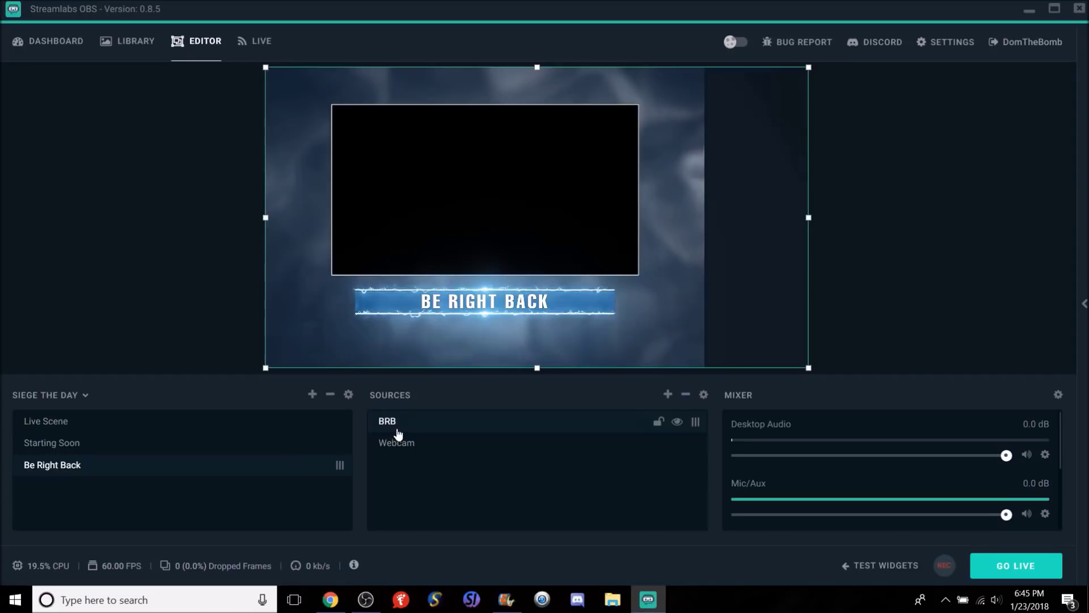
left_click(402, 448)
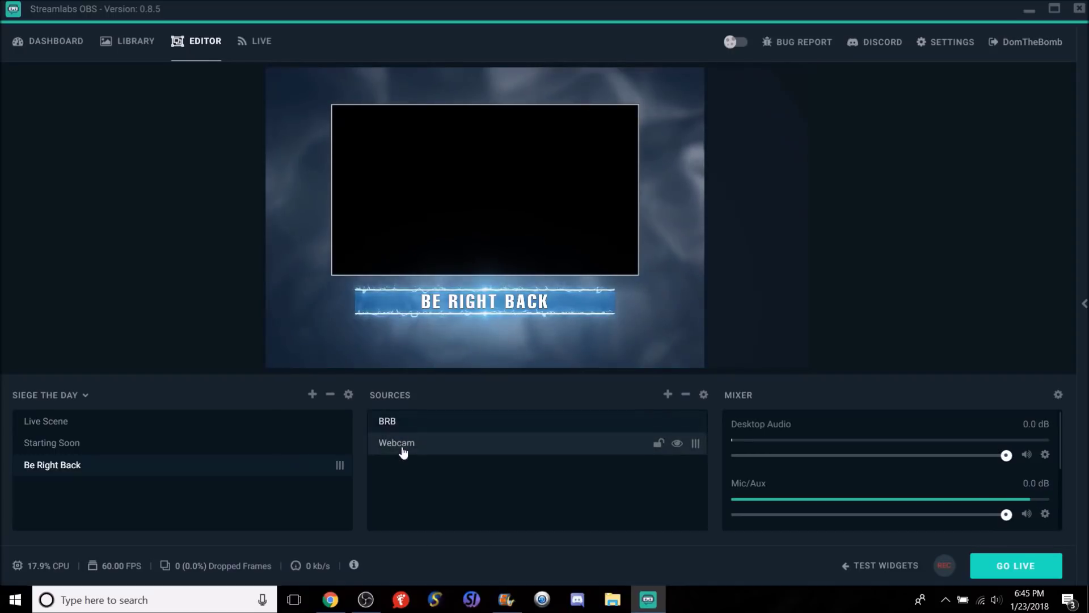
left_click(152, 449)
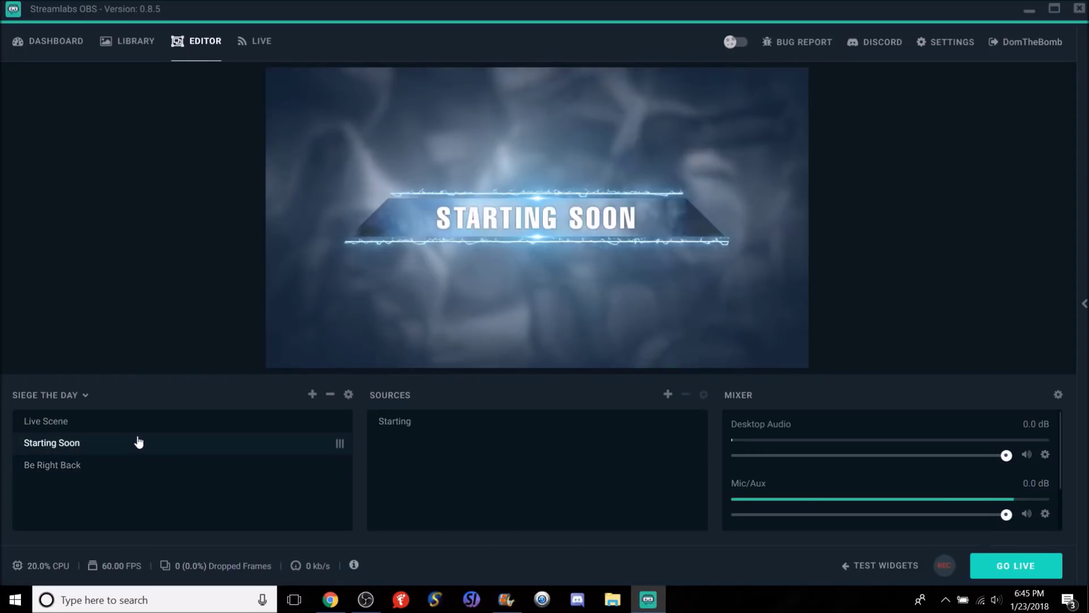
left_click(154, 425)
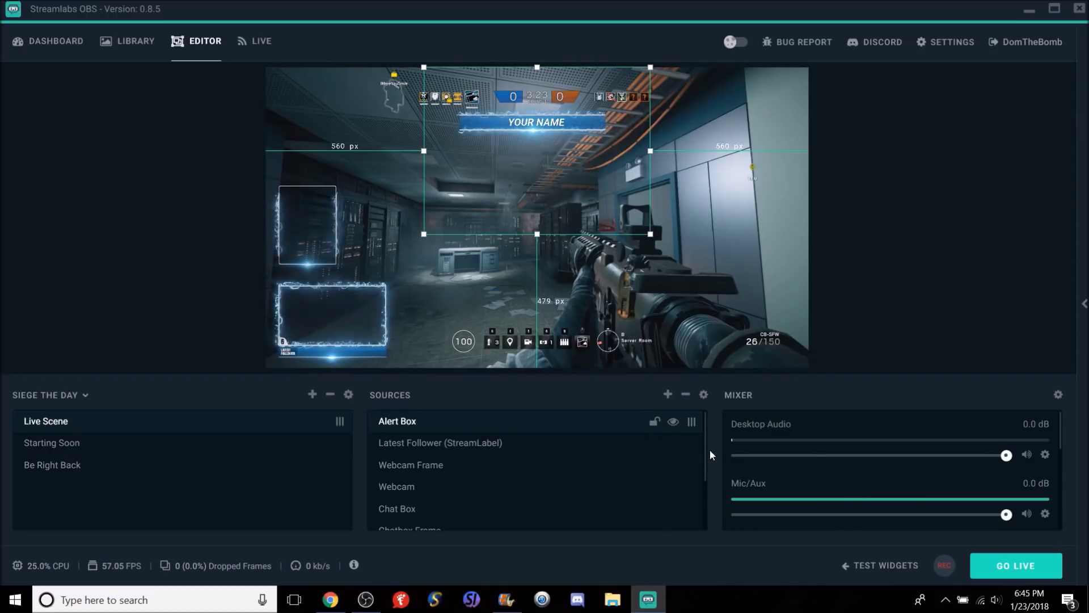
scroll(704, 457, "down", 1)
left_click_drag(704, 463, 722, 535)
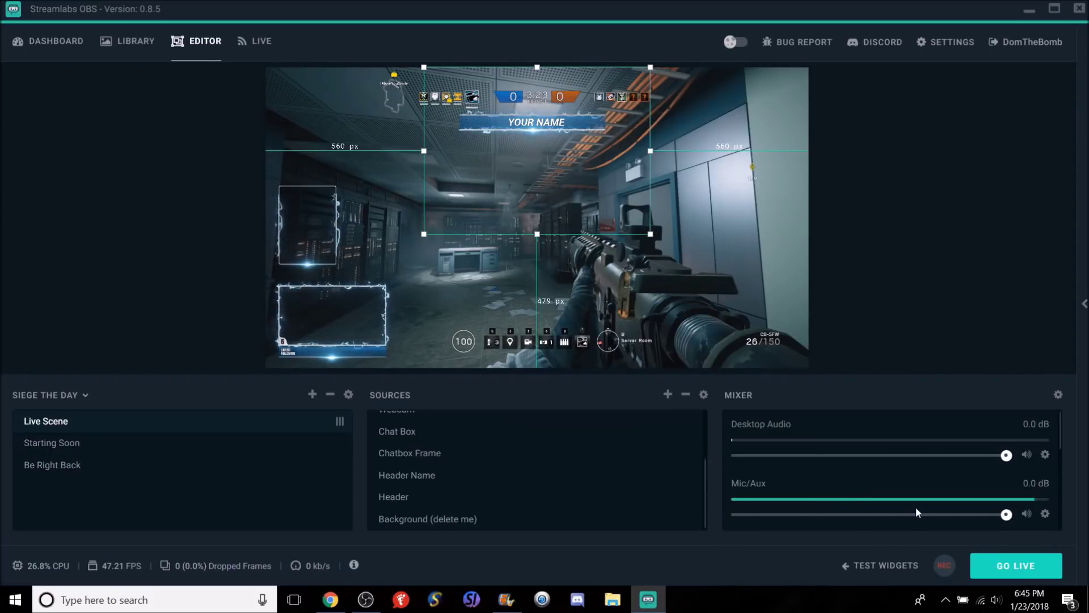
Look at the Desktop Audio filters window, then close it.
left_click(1044, 455)
left_click(1045, 471)
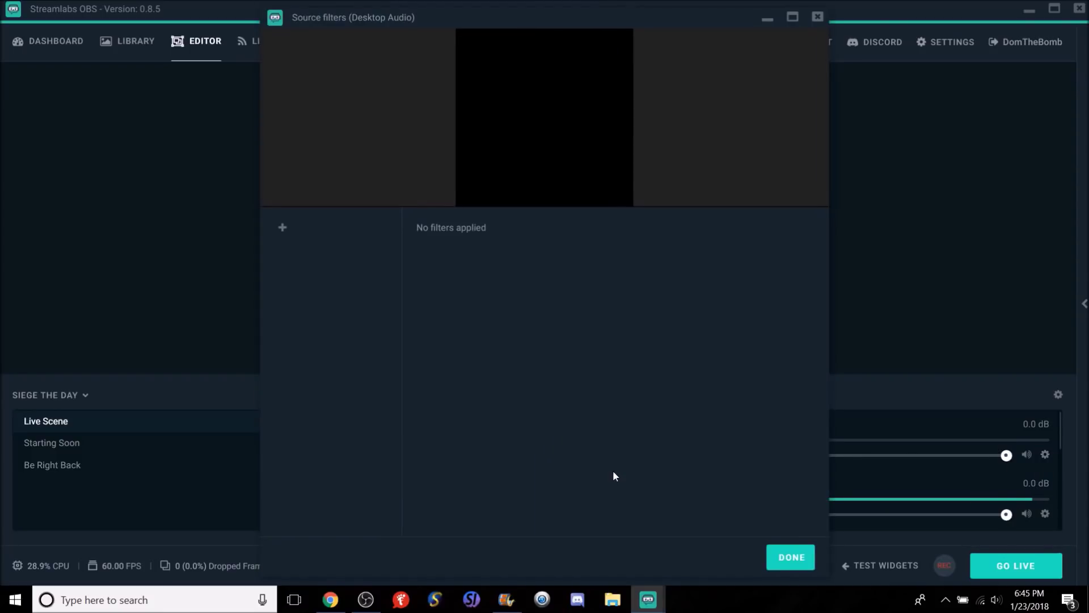
left_click(790, 556)
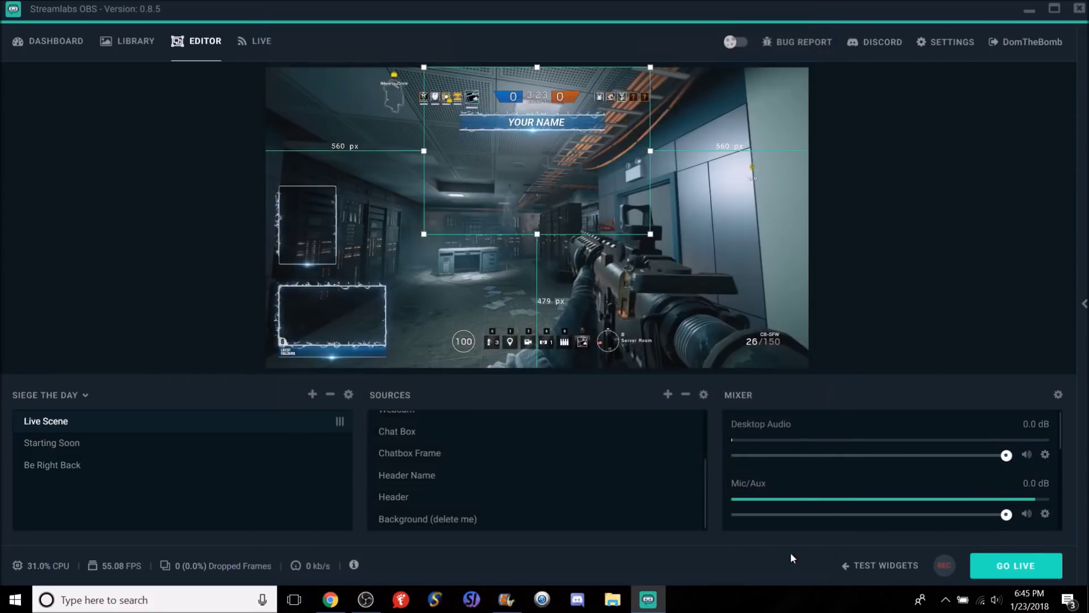
Keep Desktop Audio on the Default device and lower Mic/Aux to -19.6 dB.
left_click(1046, 455)
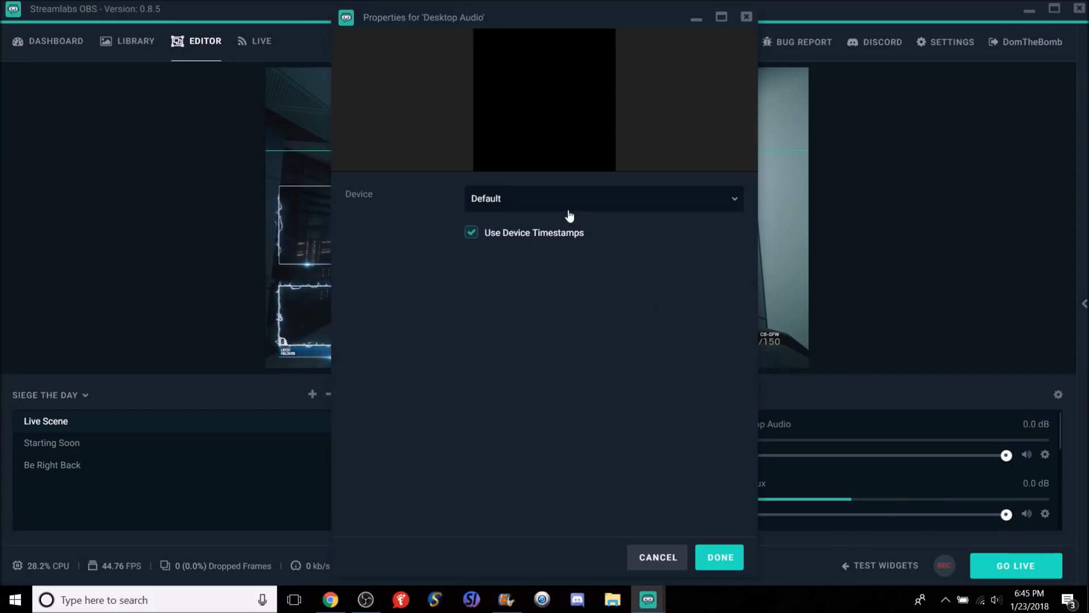
left_click(623, 200)
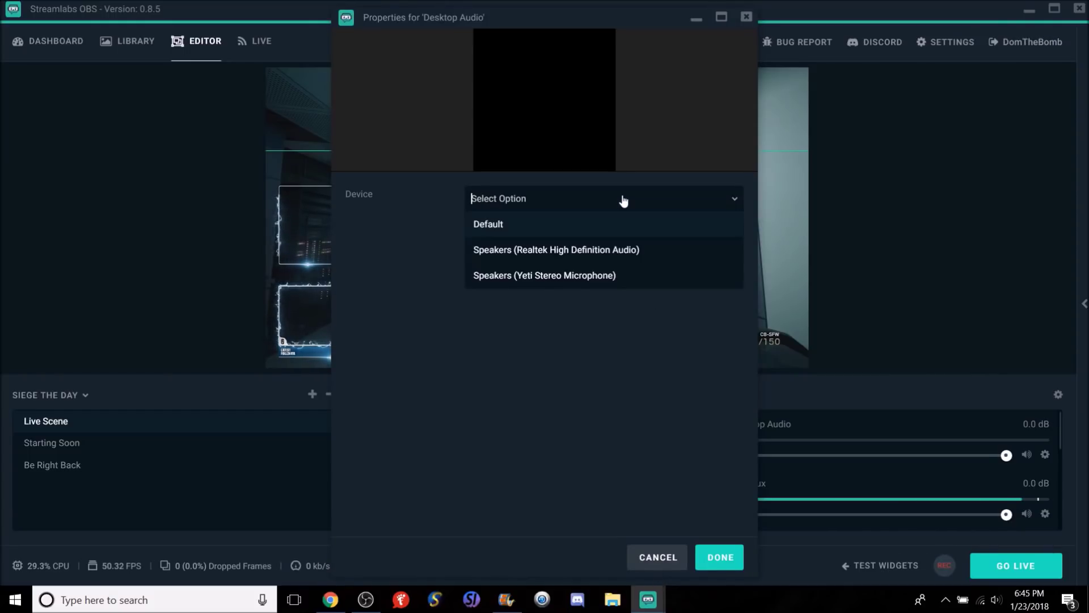
left_click(578, 228)
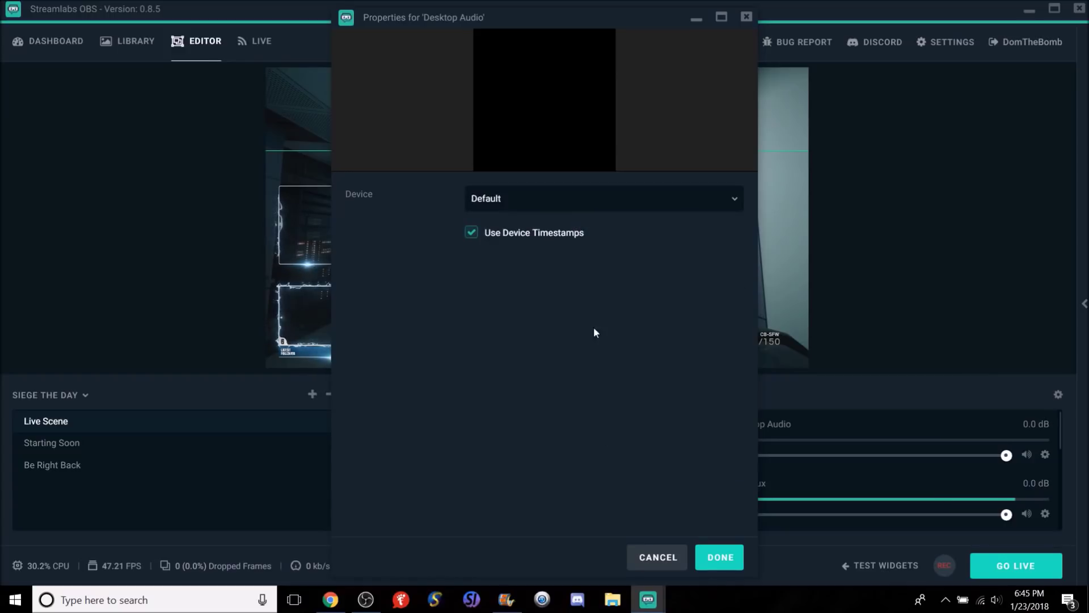
left_click(656, 557)
left_click_drag(1007, 514, 876, 527)
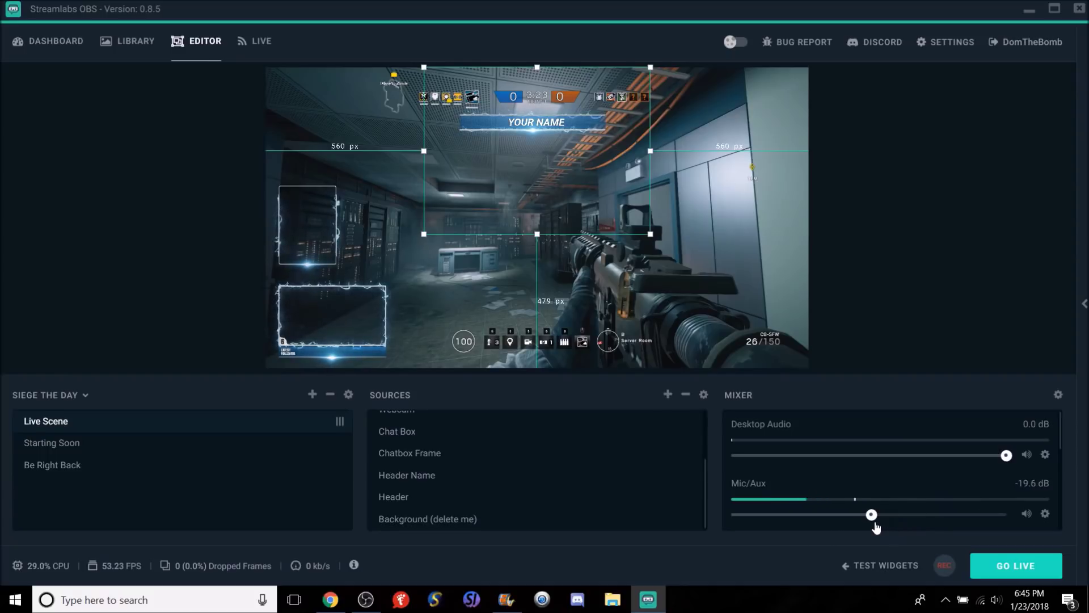
Play test Subscriber, Sponsor, Donation and Super Chat alerts over the overlay.
left_click(890, 564)
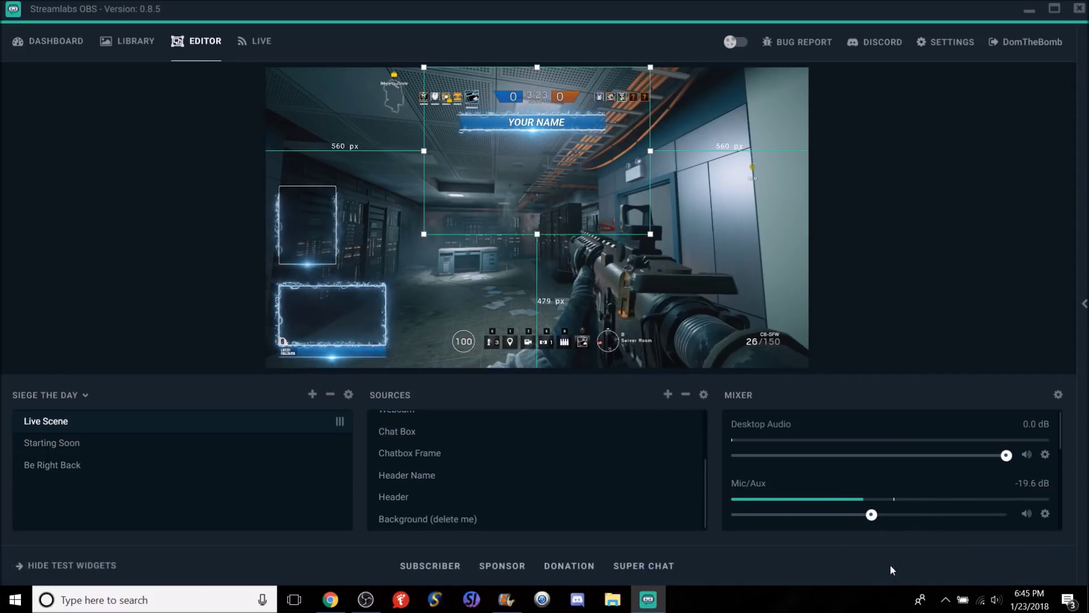
left_click(409, 569)
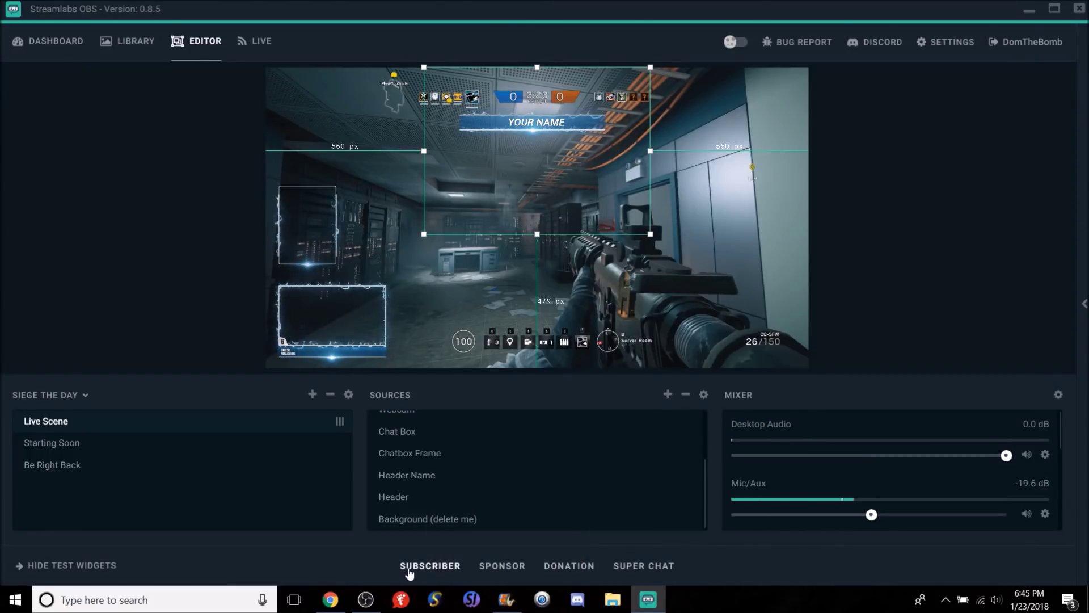
left_click(485, 569)
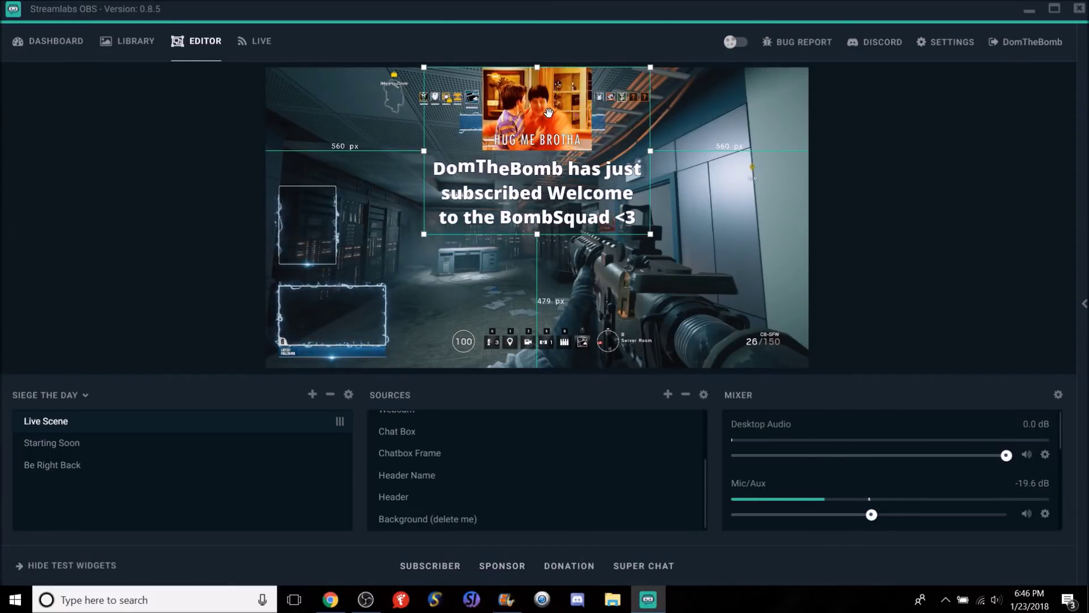
left_click(556, 566)
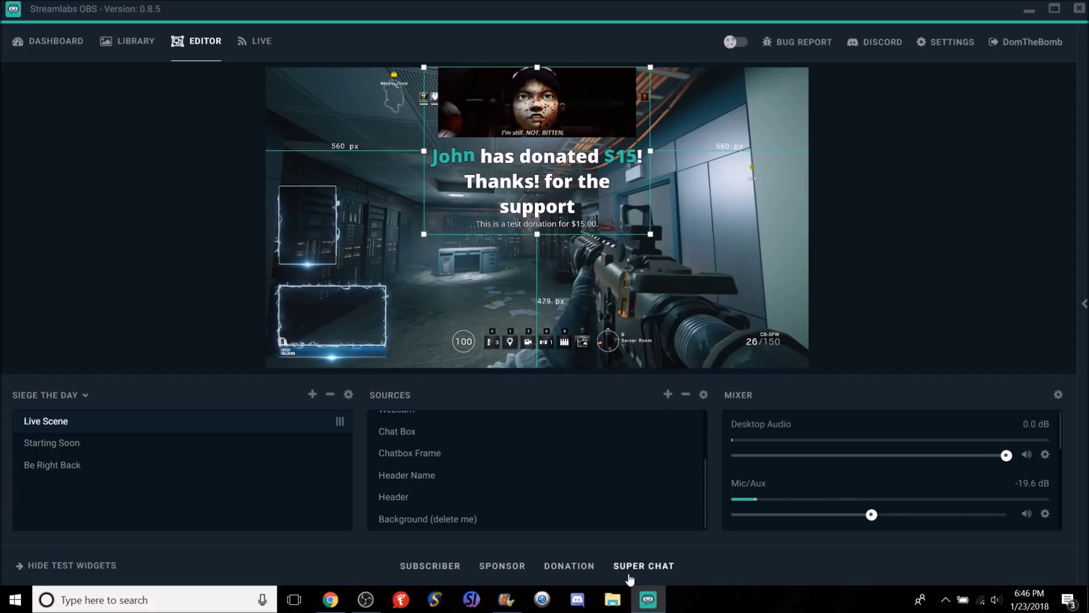
left_click(629, 574)
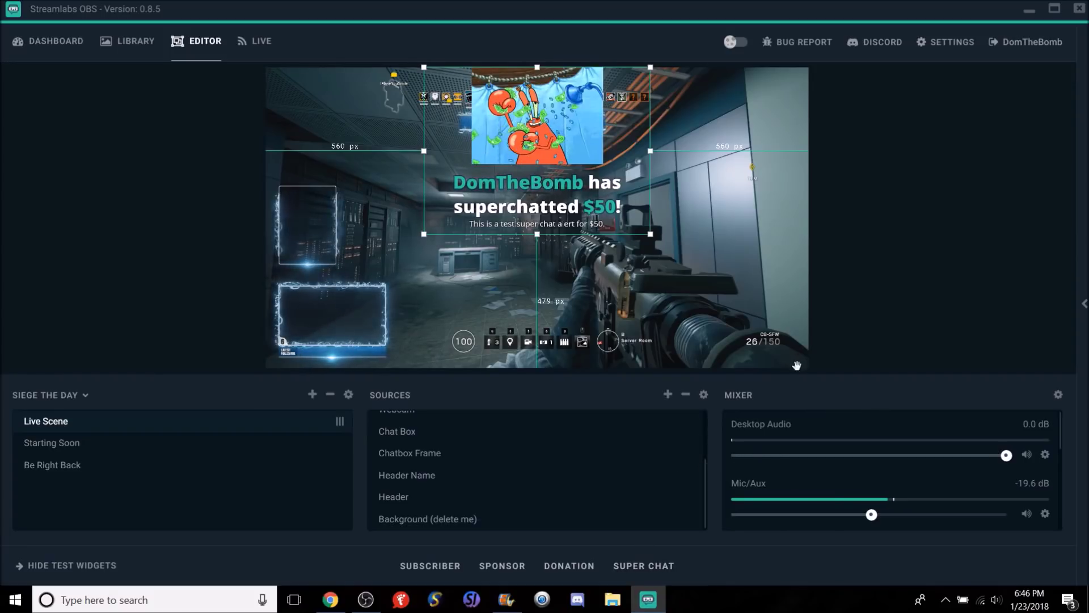
left_click(1057, 395)
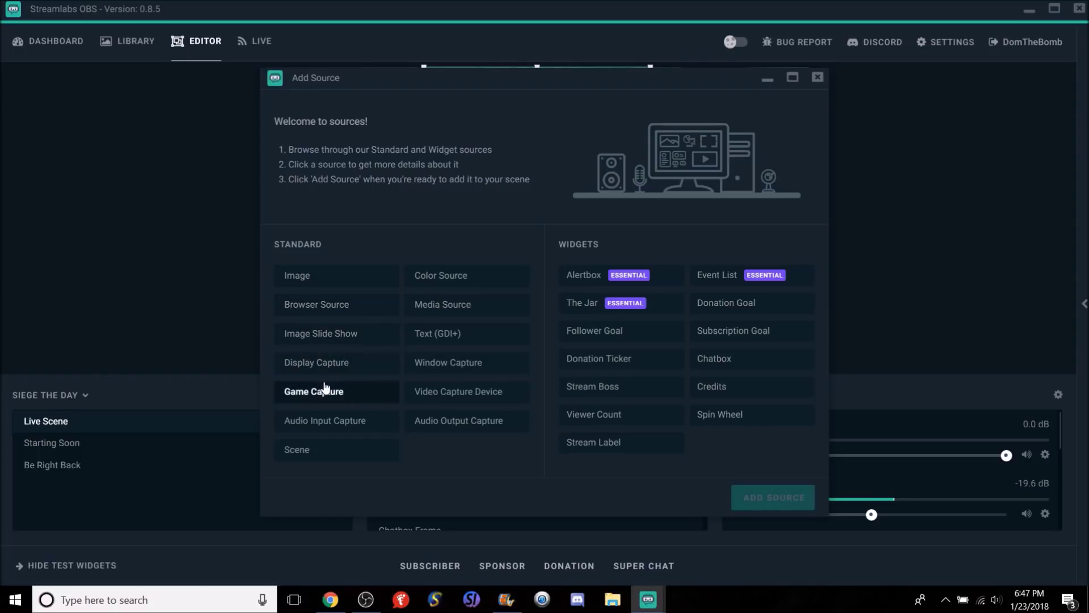
left_click(365, 599)
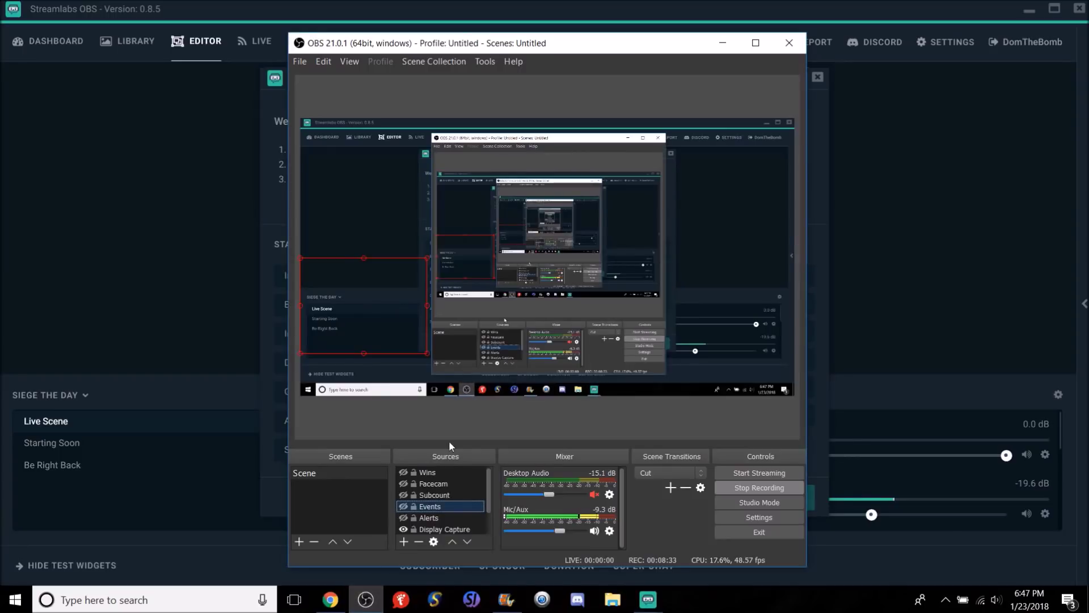
right_click(453, 471)
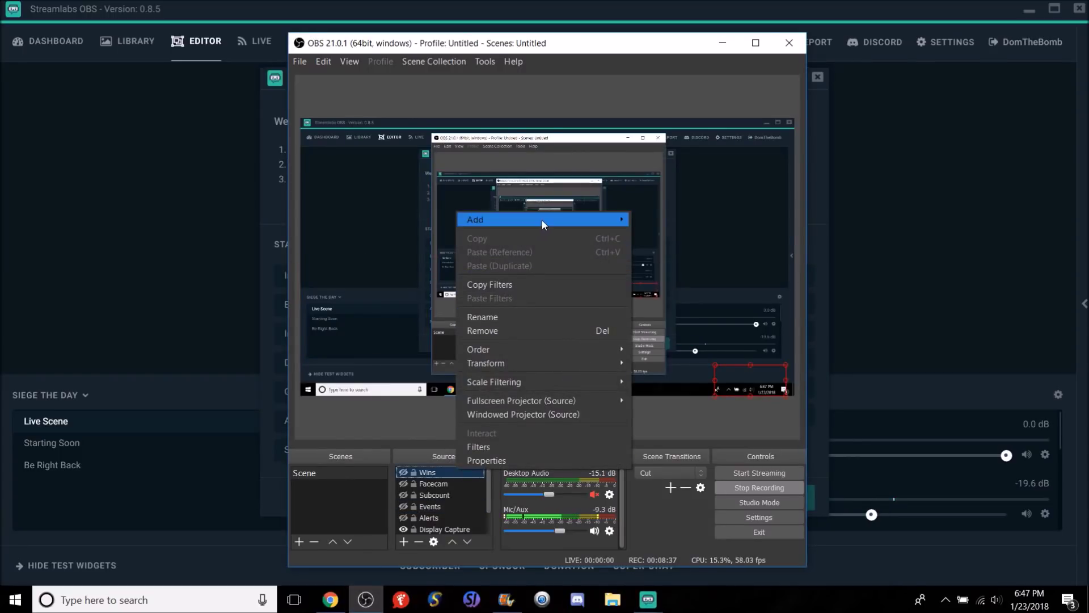
mouse_move(542, 222)
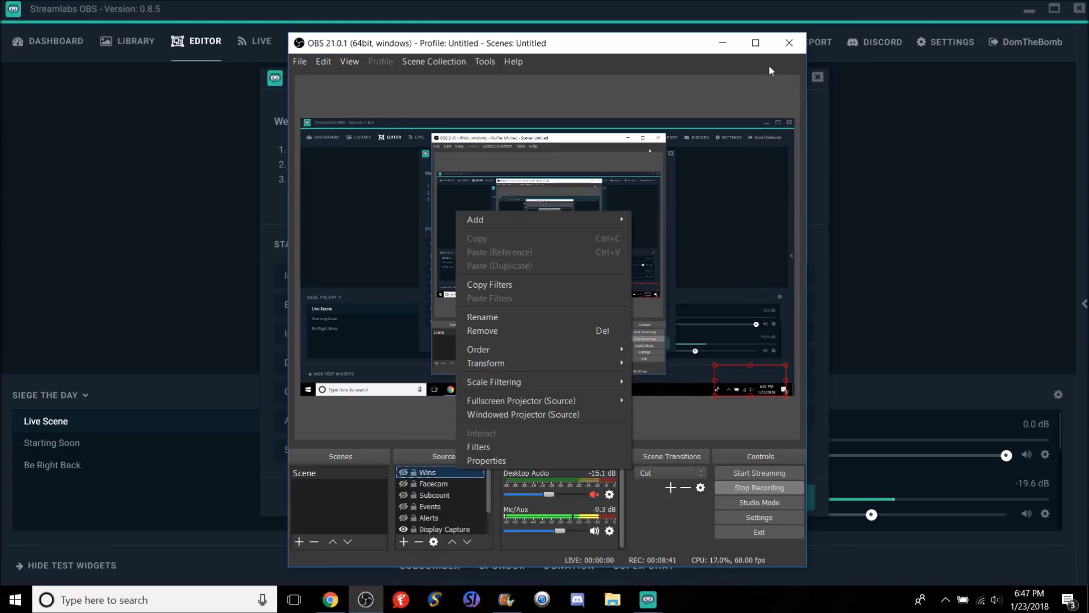
left_click(727, 47)
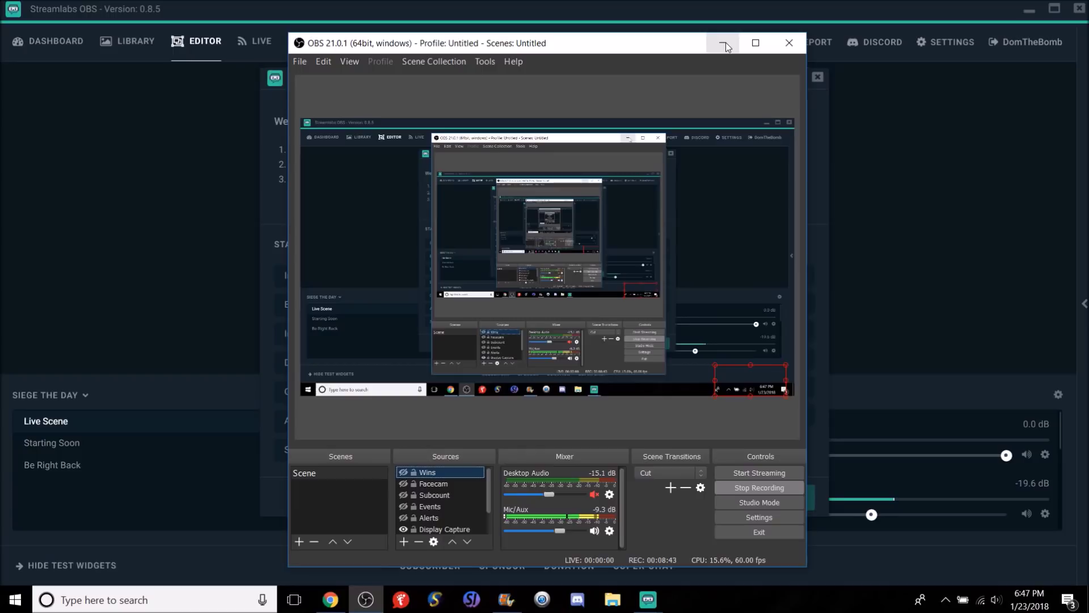
left_click(726, 43)
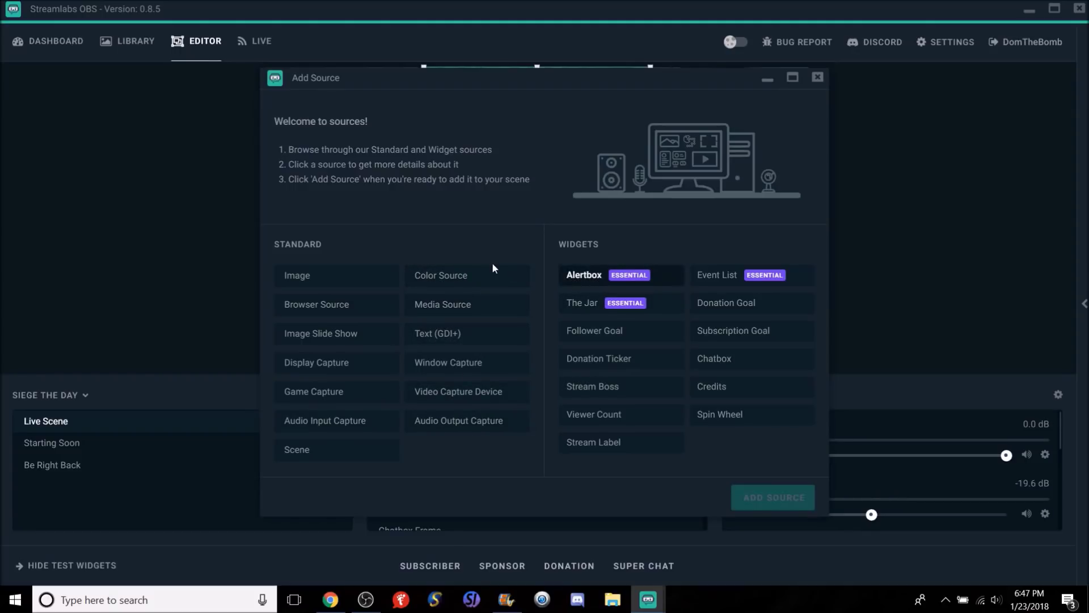
Read the descriptions of Image, Browser Source, Image Slide Show, Display Capture, Game Capture, Audio Input Capture and Scene.
left_click(334, 287)
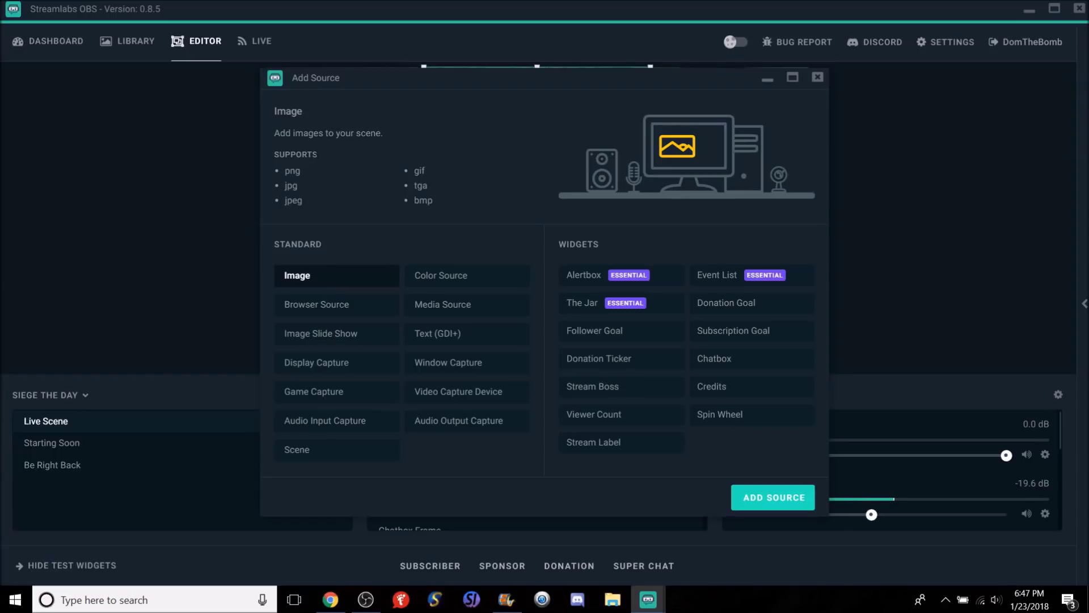
triple_click(284, 132)
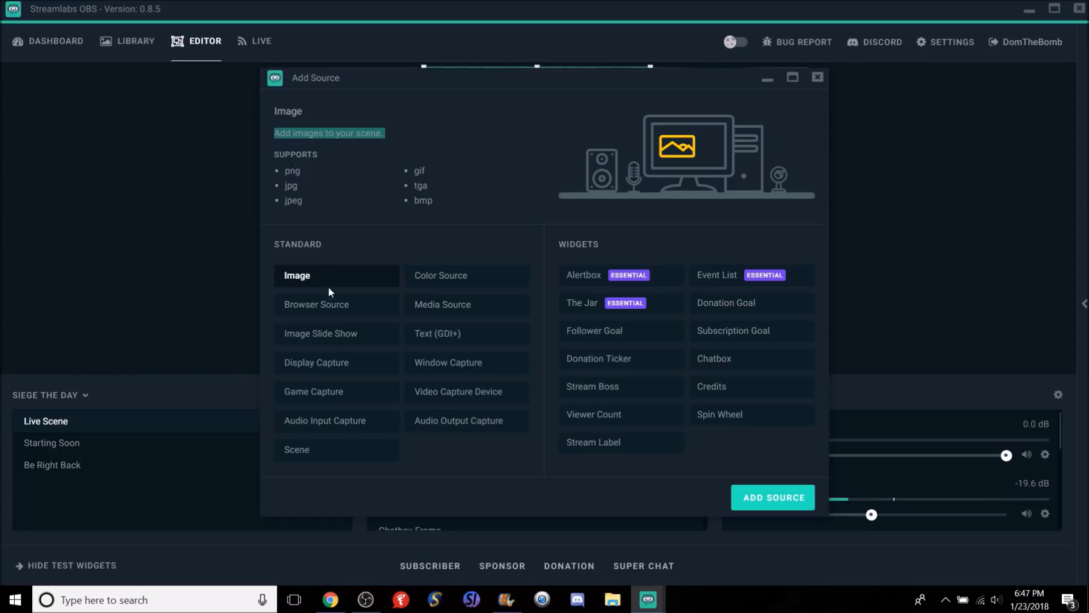
left_click(334, 305)
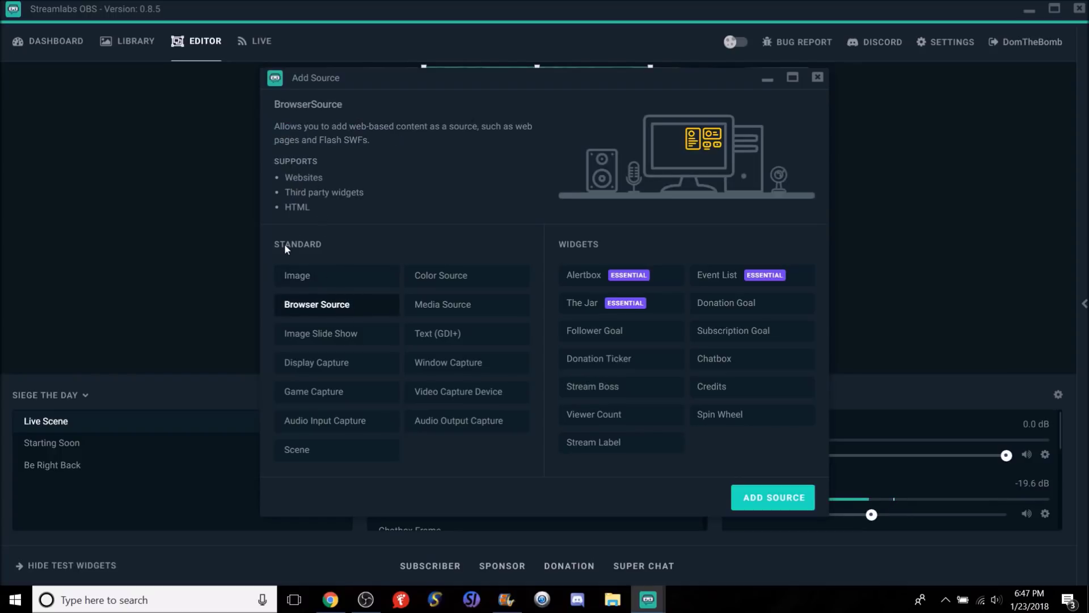
left_click(310, 340)
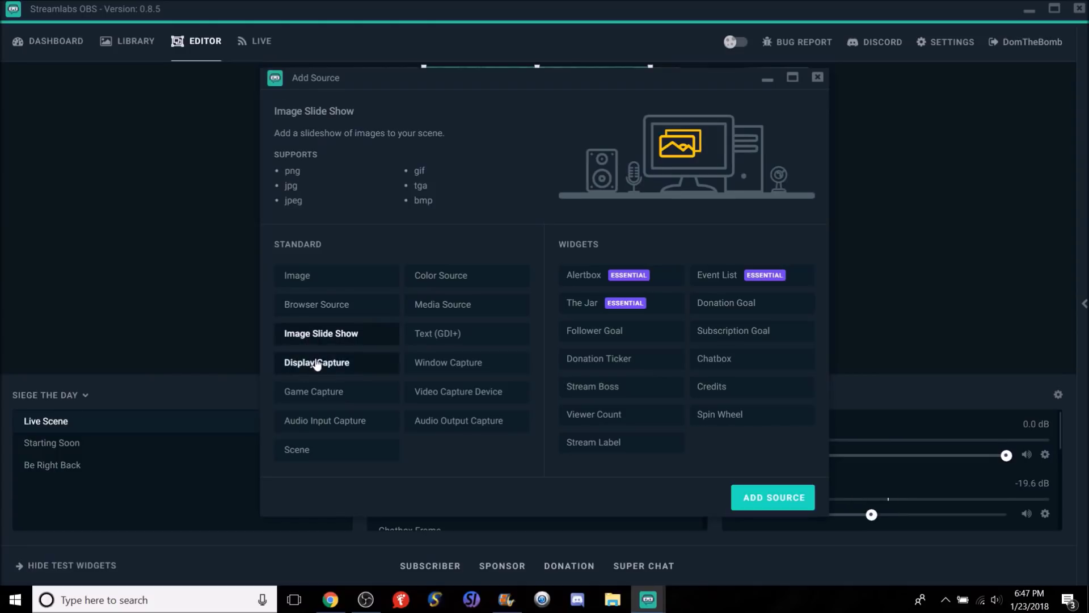
left_click(318, 363)
left_click(326, 395)
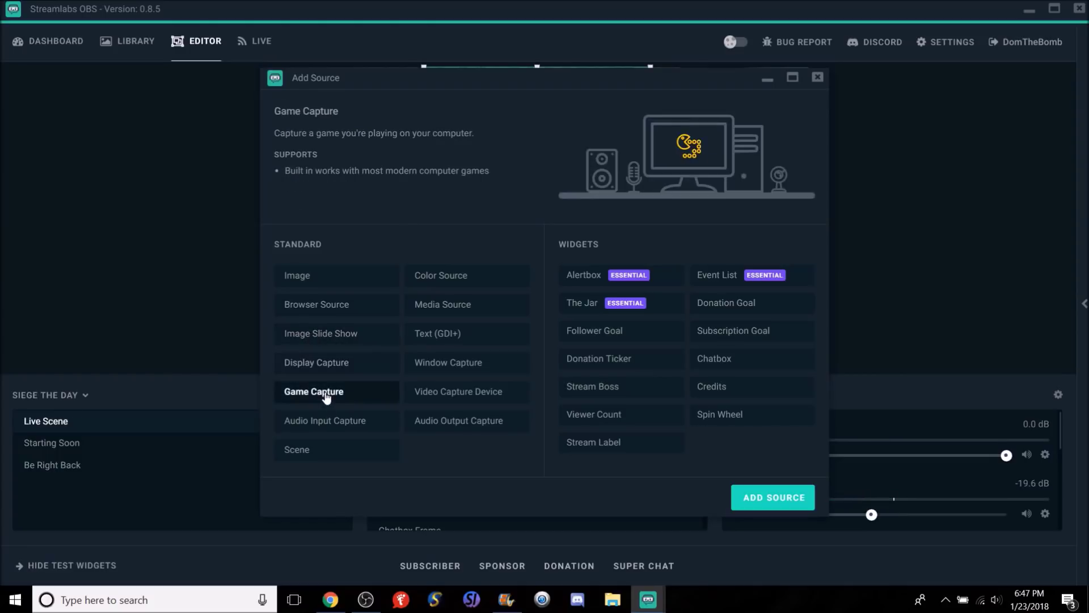
left_click(324, 421)
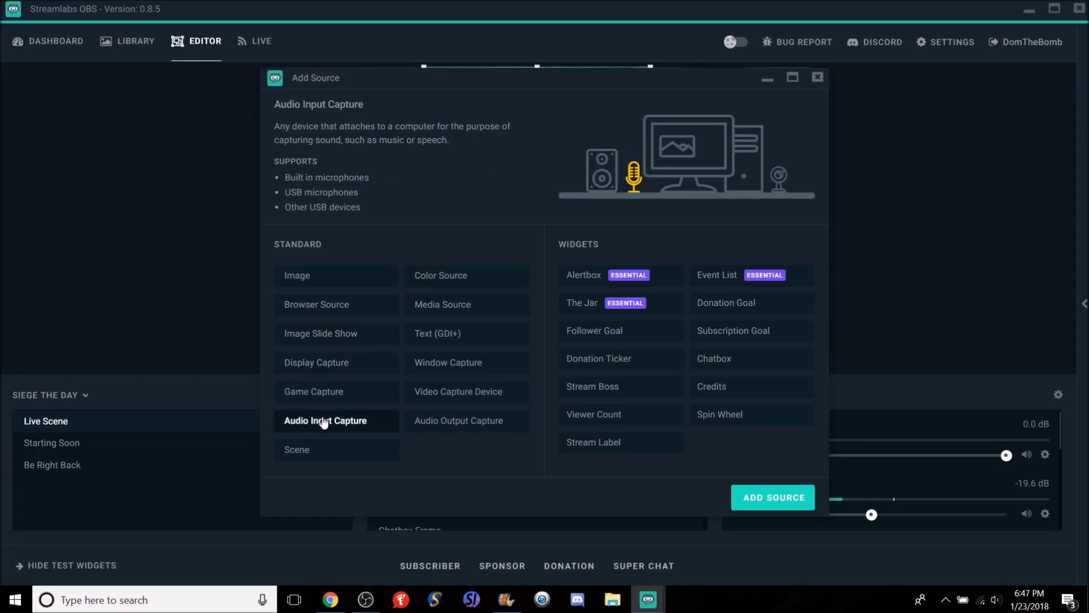
left_click(322, 455)
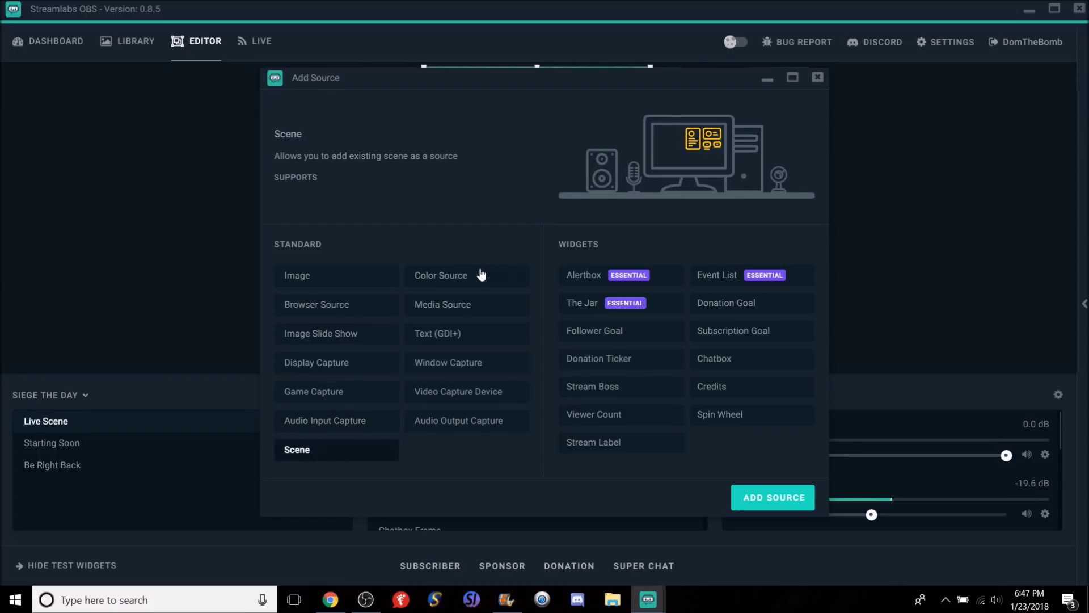
Read Color, Media, Text (GDI+), Window, Video and Audio Output Capture, then recheck Image.
left_click(479, 277)
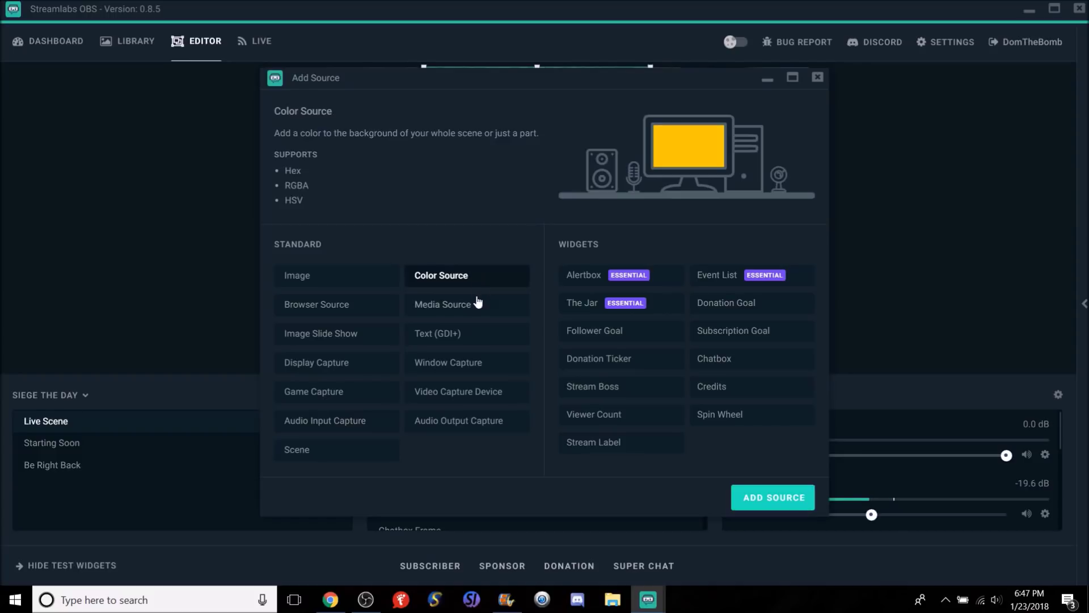
left_click(477, 303)
left_click(470, 333)
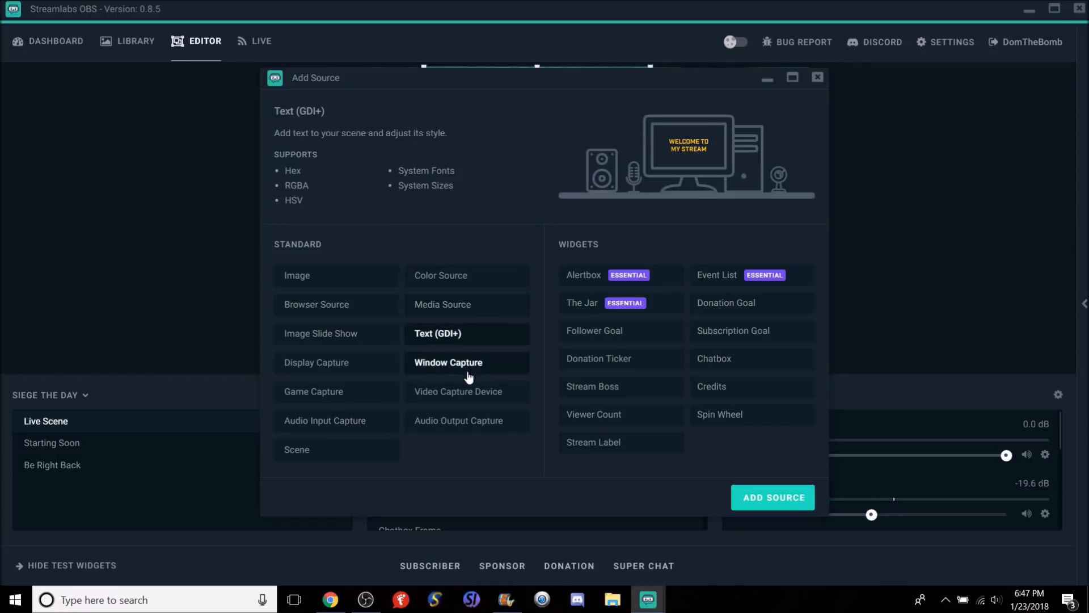
left_click(467, 372)
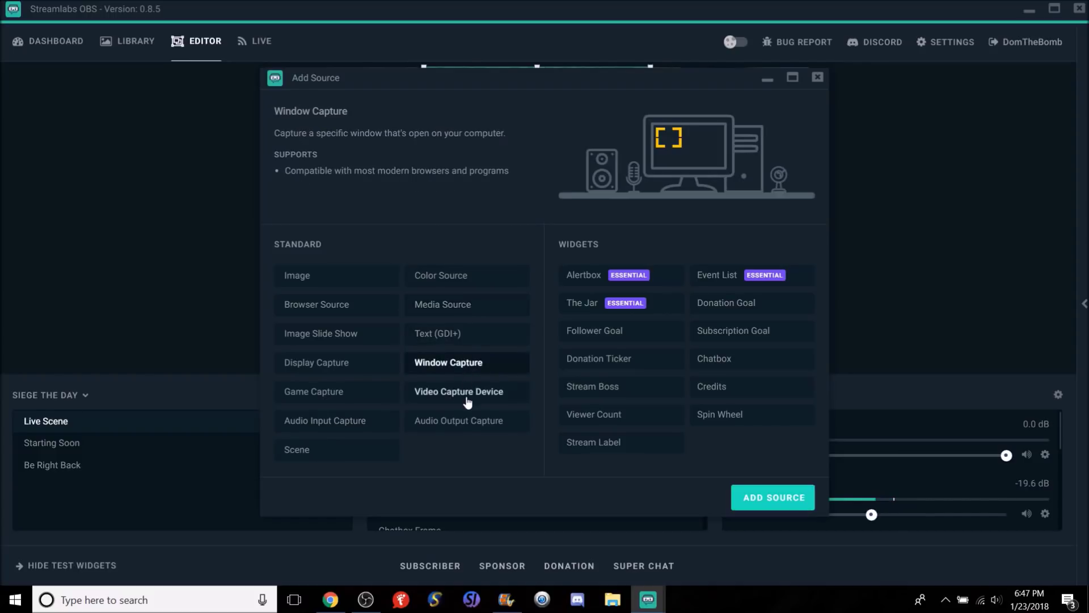
left_click(467, 399)
left_click(463, 422)
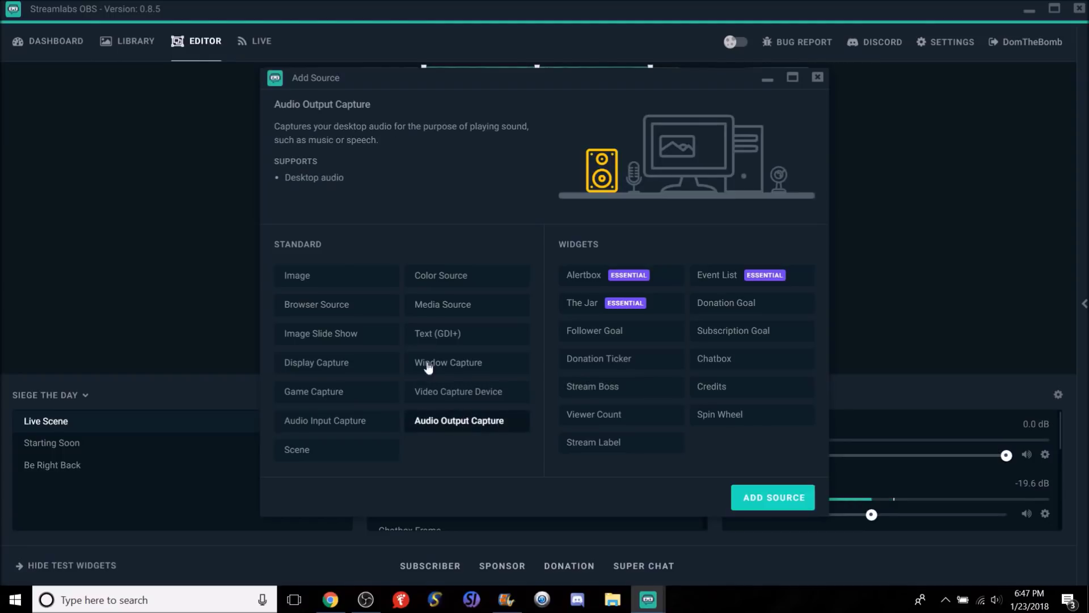
left_click(344, 281)
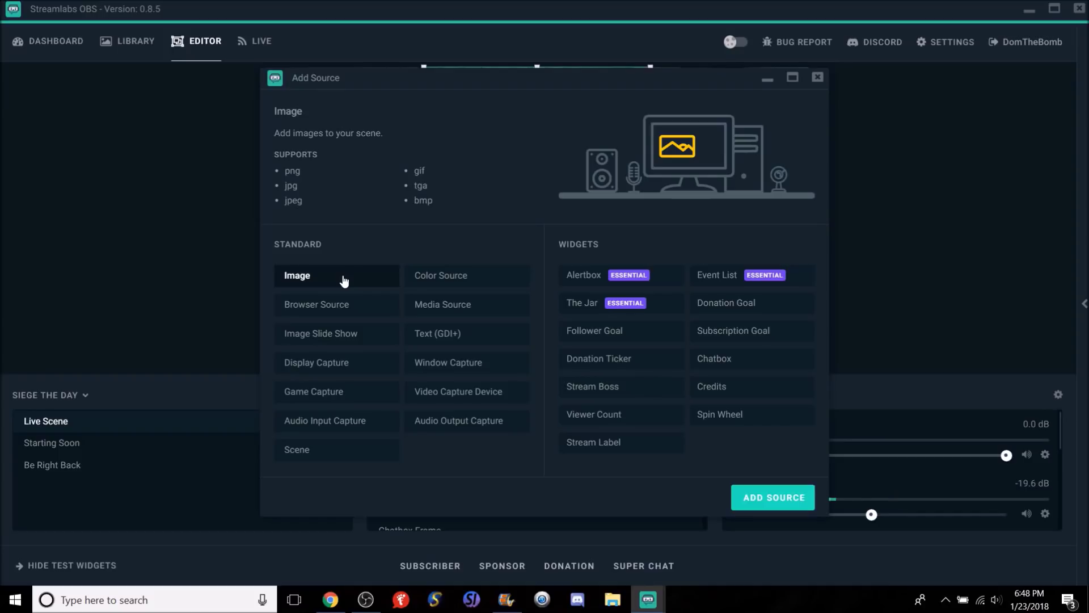
left_click(601, 276)
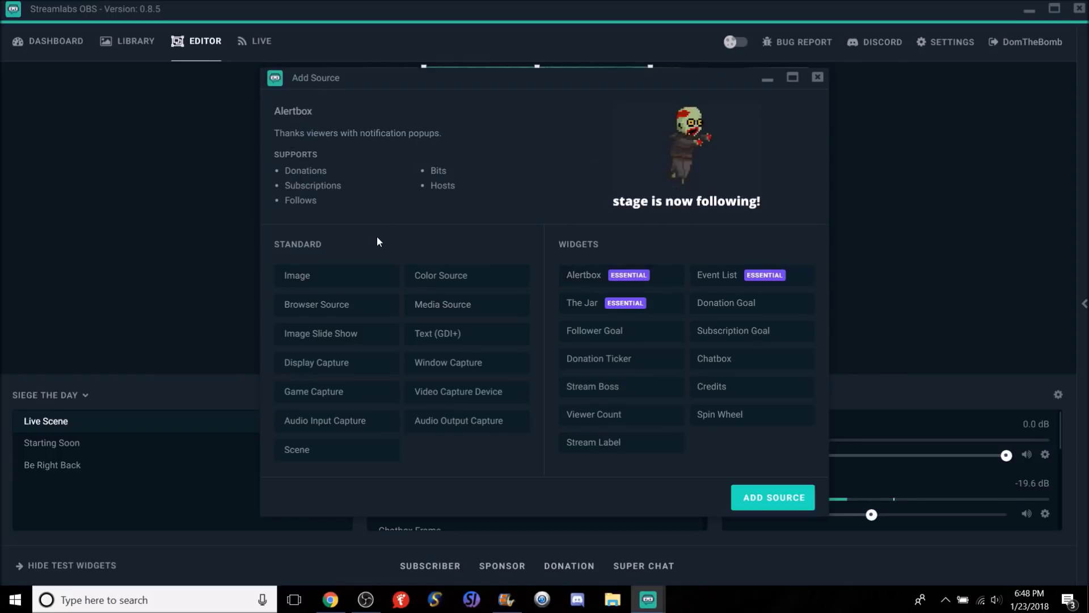
Preview The Jar, Follower Goal, Donation Ticker, Stream Boss, Viewer Count and Stream Label widgets.
left_click(593, 305)
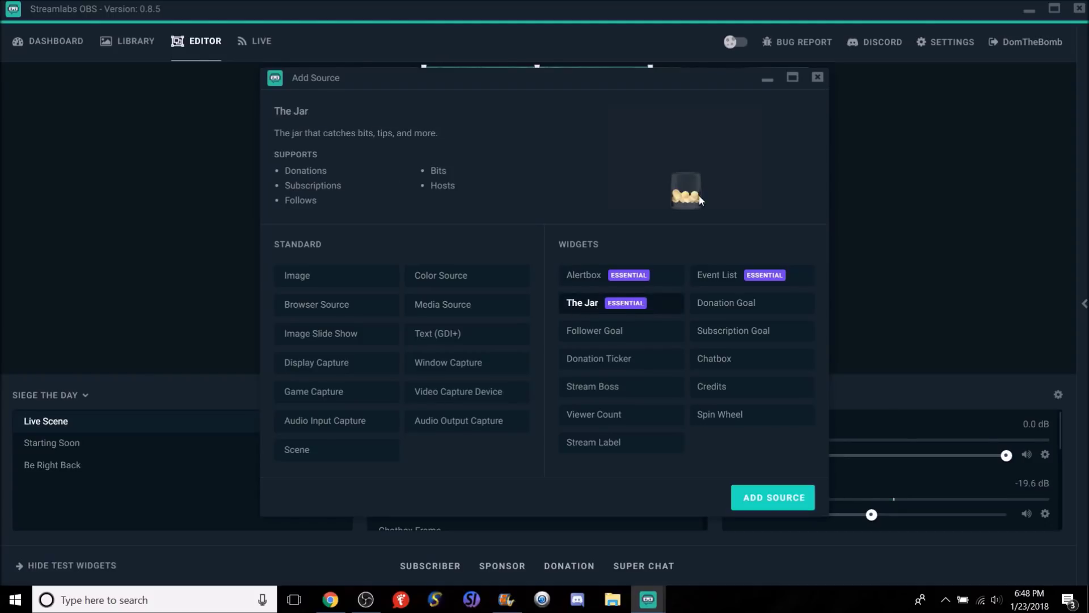
left_click(591, 334)
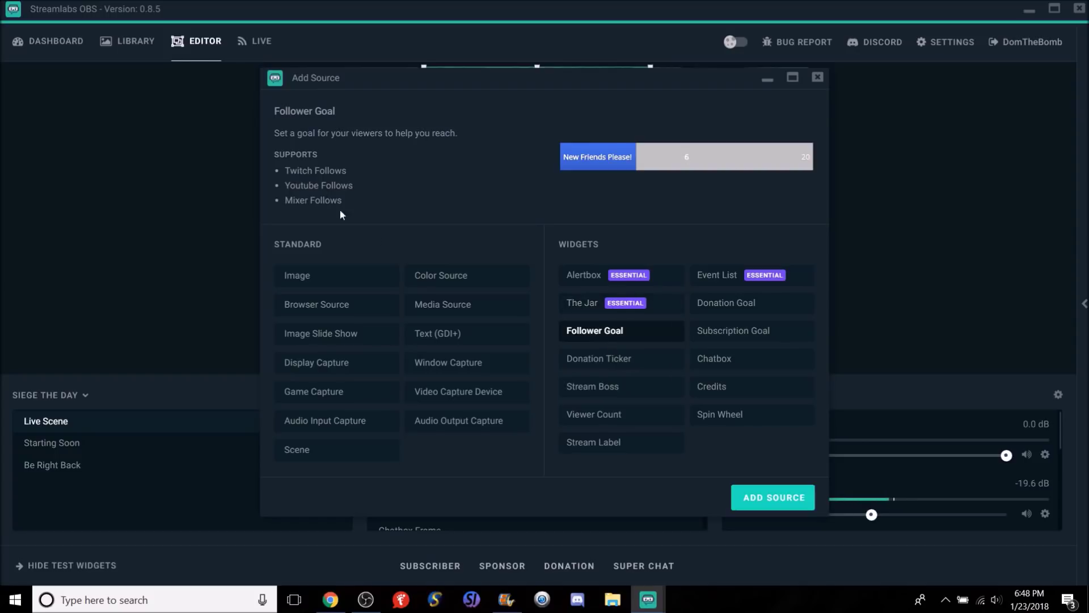
left_click(597, 366)
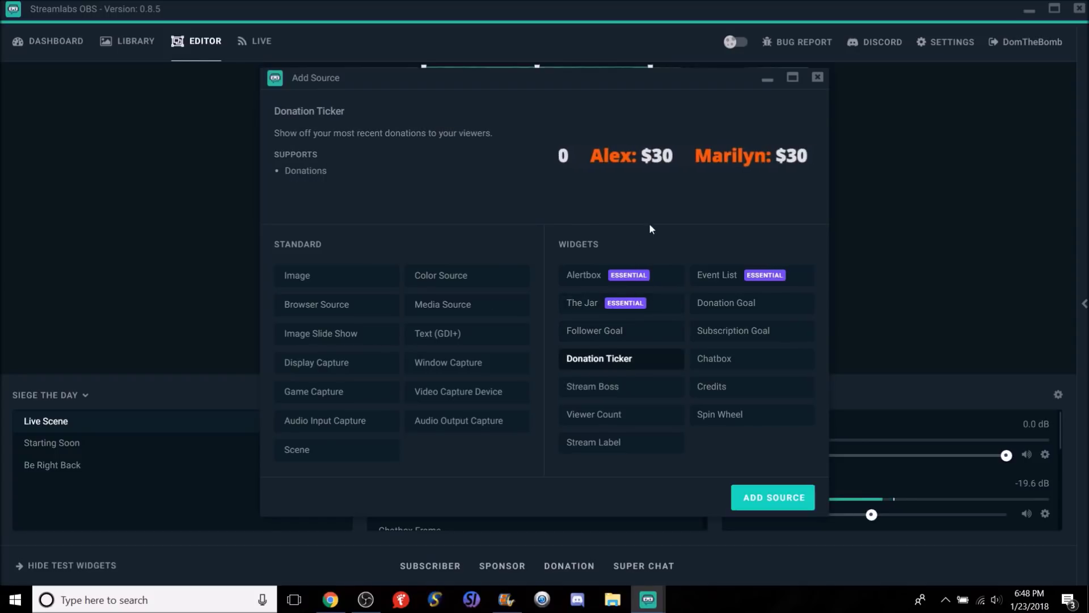
left_click(625, 391)
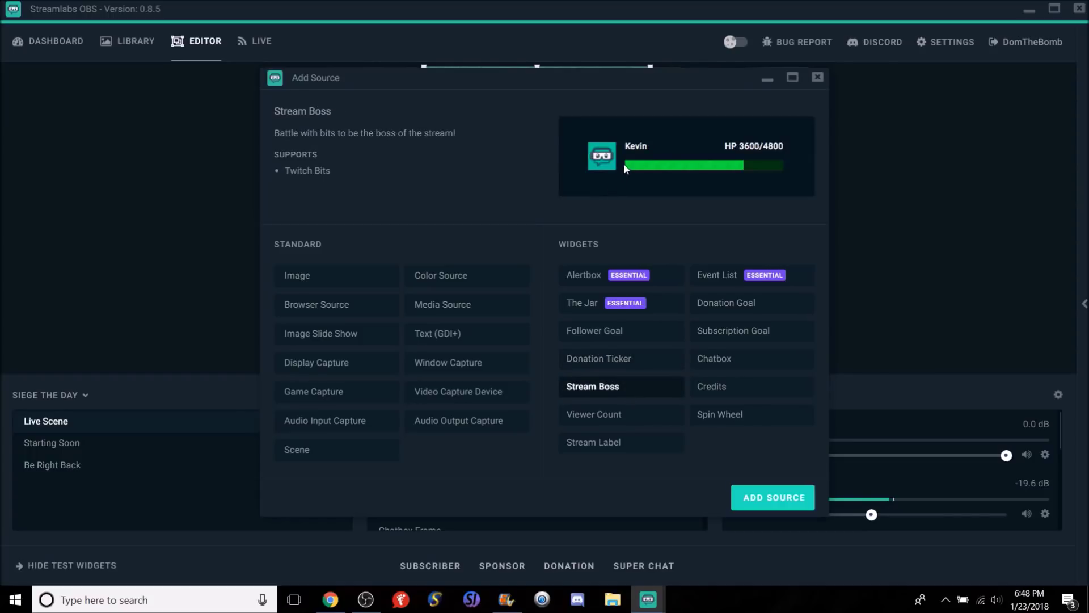
left_click(609, 414)
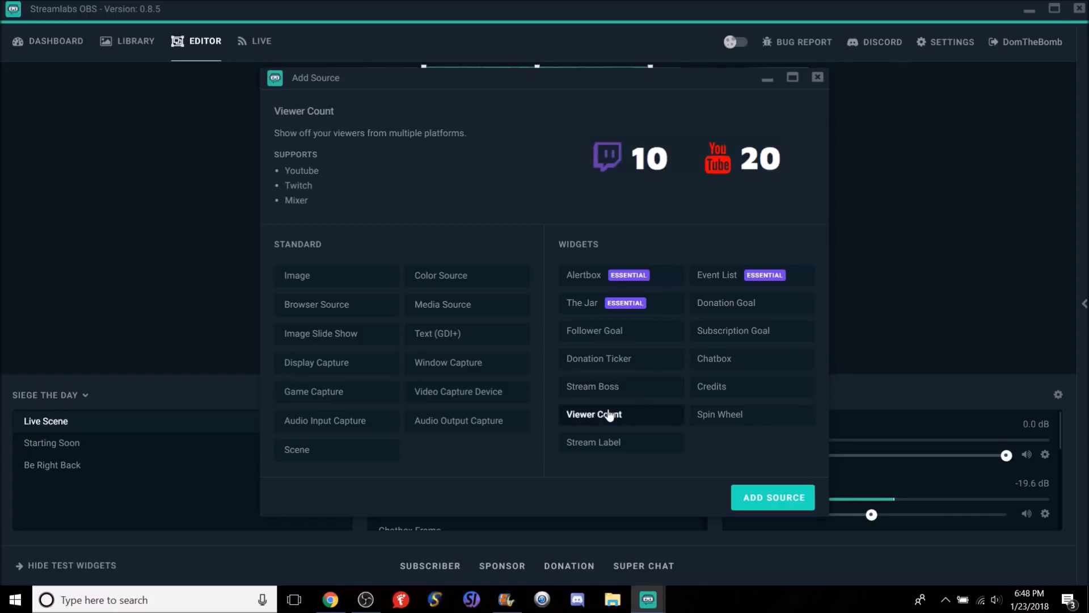
left_click(604, 452)
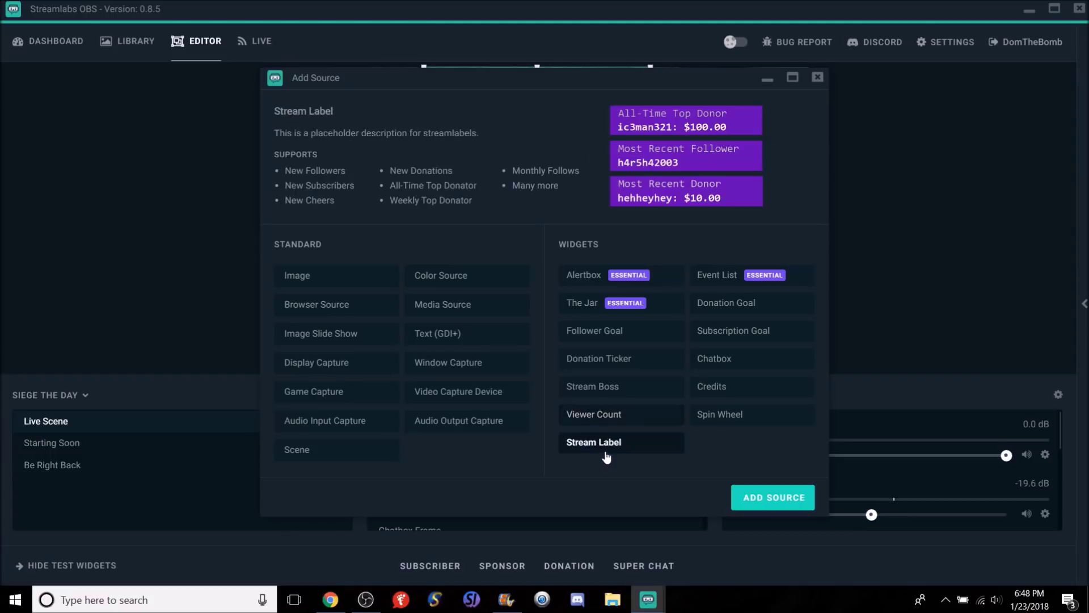
Preview Event List, Donation Goal, Subscription Goal, Chatbox, Credits and Spin Wheel widgets.
left_click(731, 279)
left_click(729, 314)
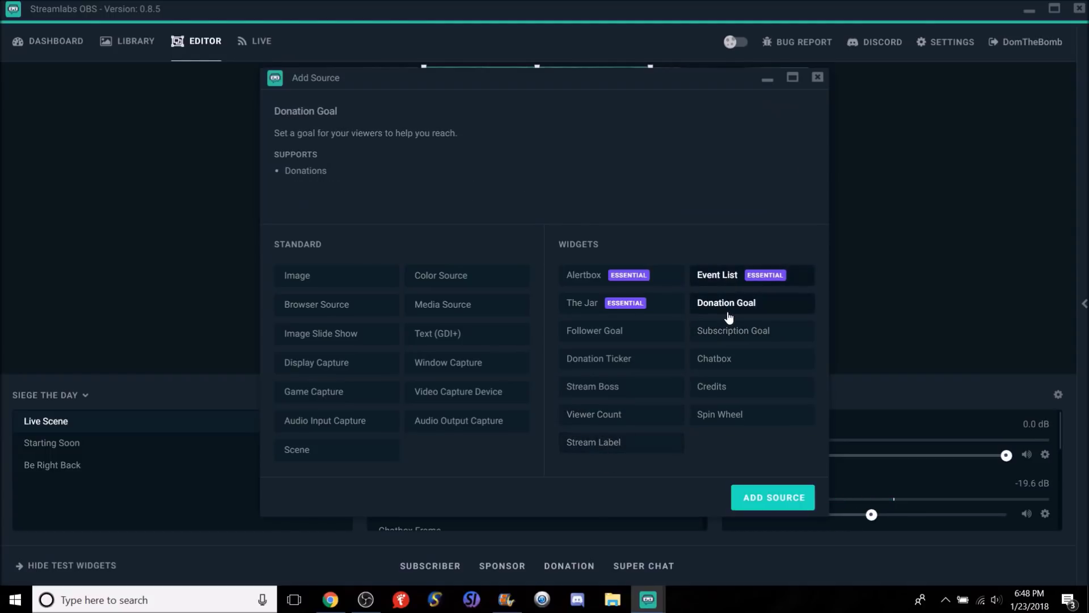
left_click(728, 340)
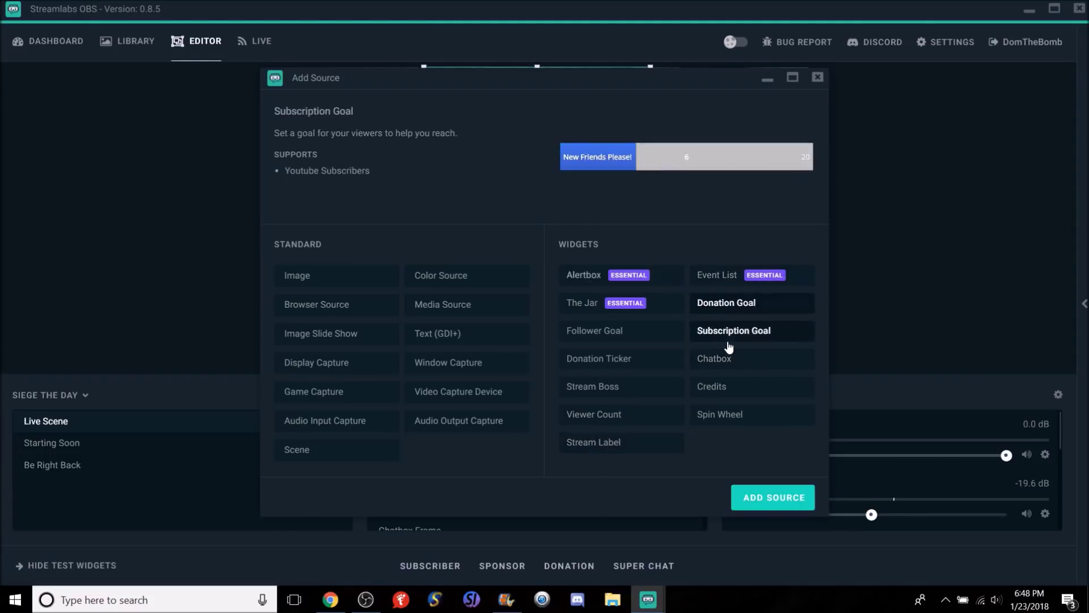
left_click(725, 359)
left_click(723, 394)
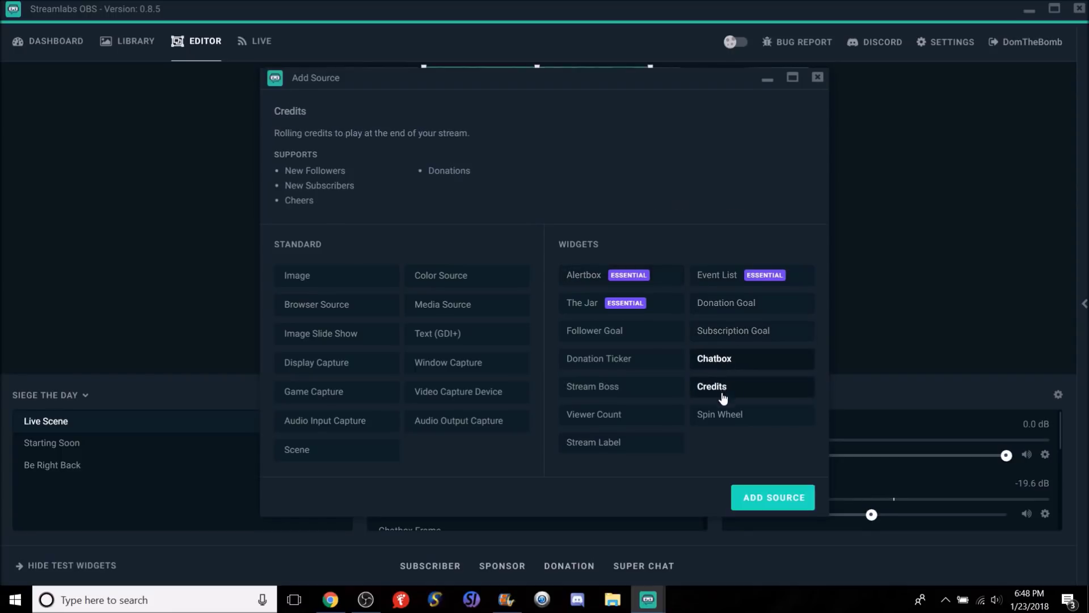
left_click(732, 416)
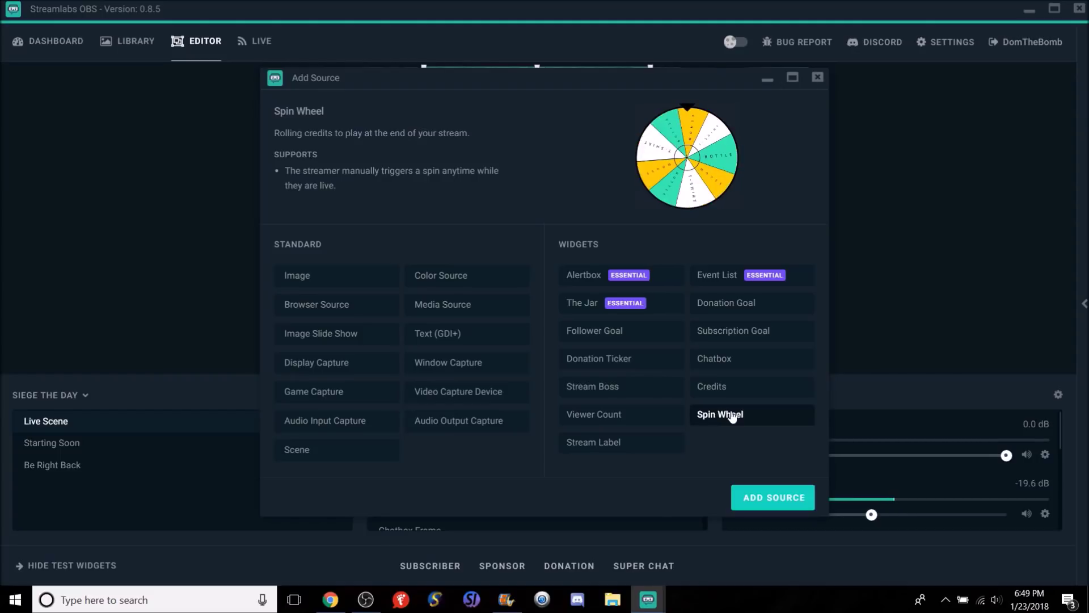
left_click(725, 366)
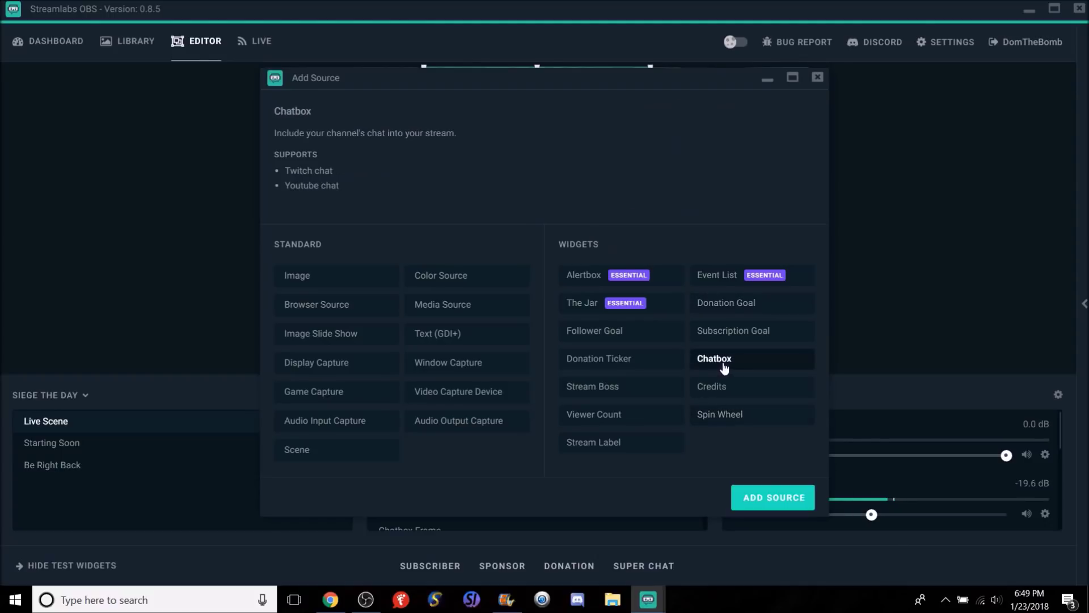
Add a Follower Goal widget source named Follower Goal with default 600×200, 30 FPS properties.
left_click(581, 342)
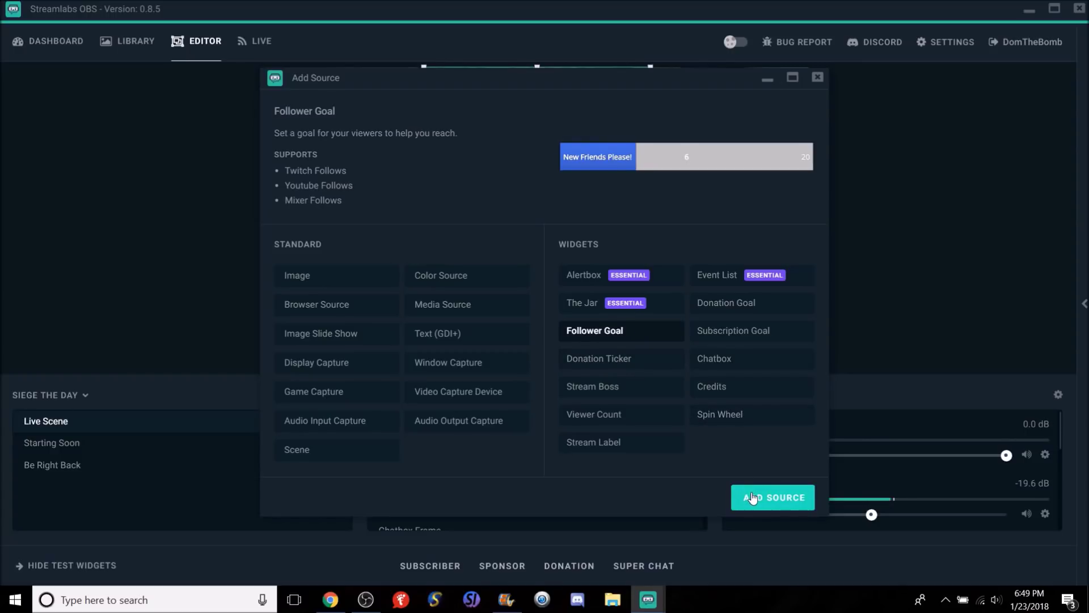
left_click(777, 499)
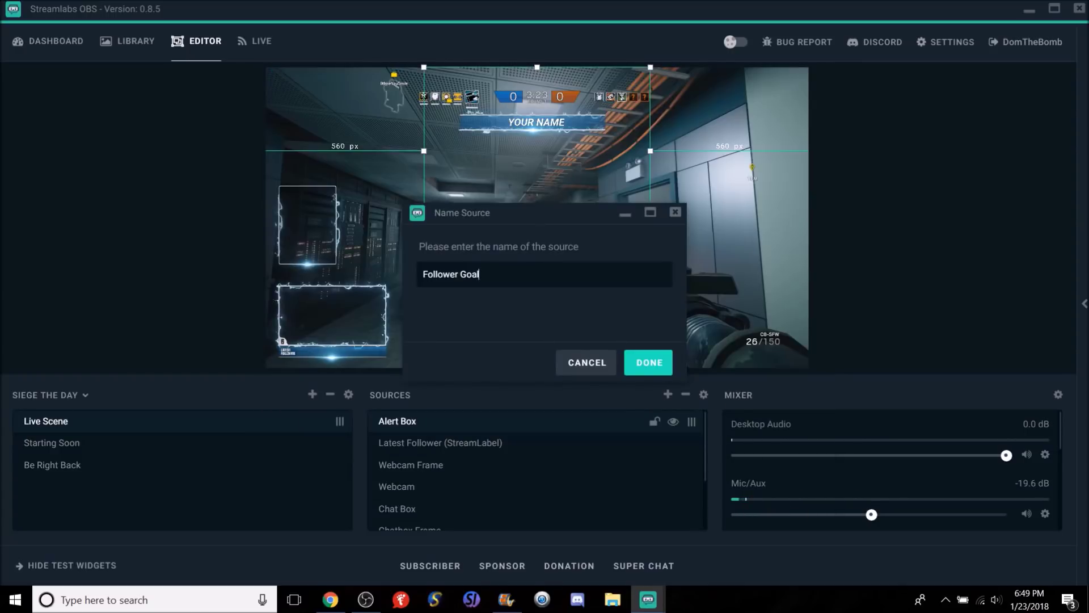
left_click(638, 364)
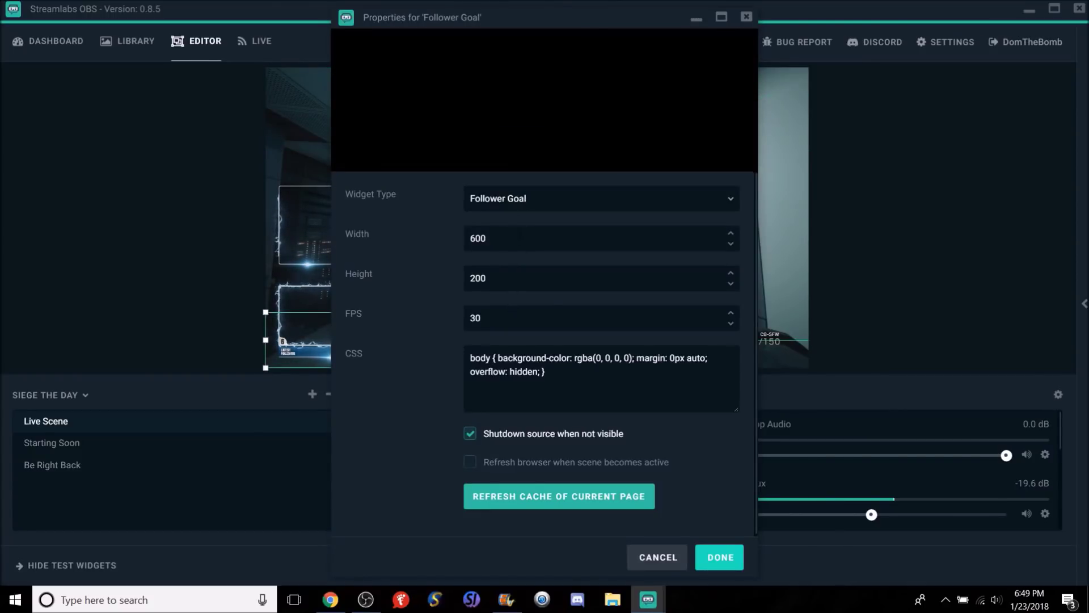
left_click(717, 558)
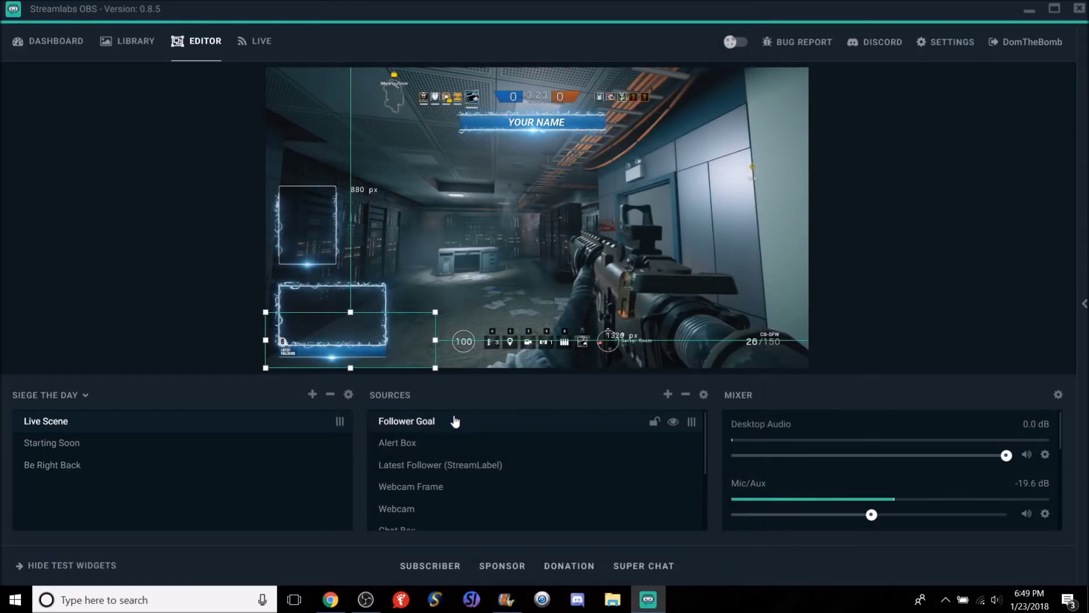
Position the Follower Goal bar centred along the bottom of the scene.
left_click_drag(401, 350, 507, 367)
left_click_drag(639, 343, 662, 343)
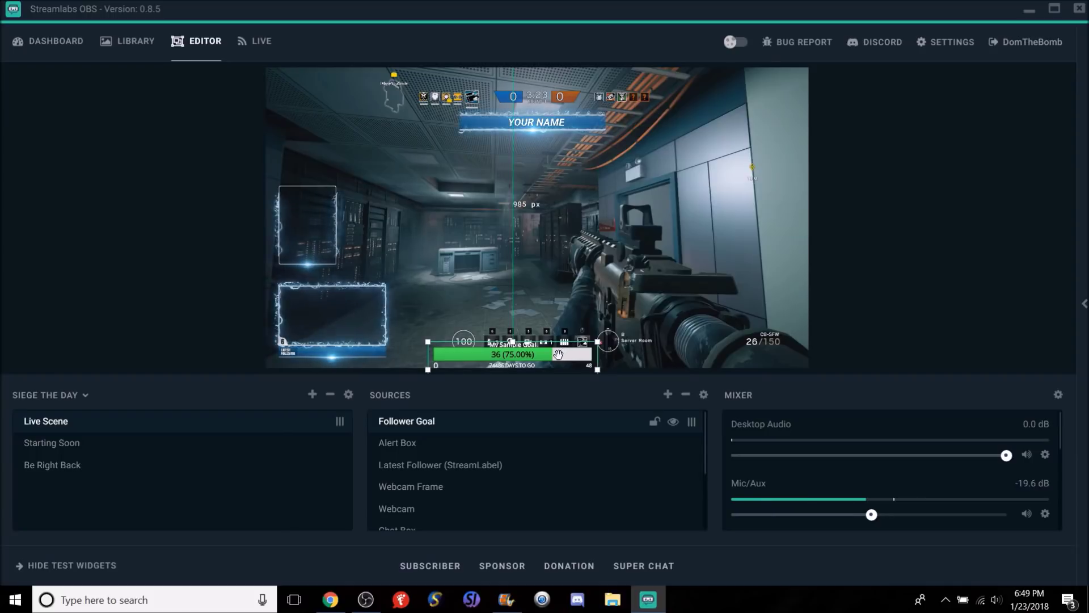
left_click(563, 358)
left_click_drag(562, 357, 588, 358)
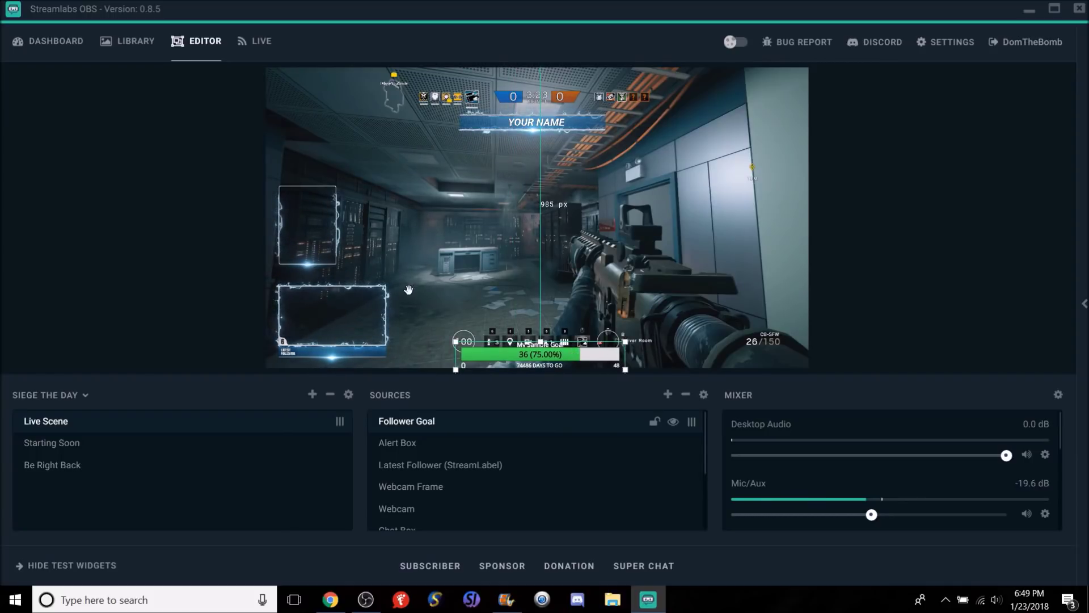
Move the webcam frame to the top-right corner and nudge the Alert Box and Chat Box.
left_click_drag(345, 329, 476, 253)
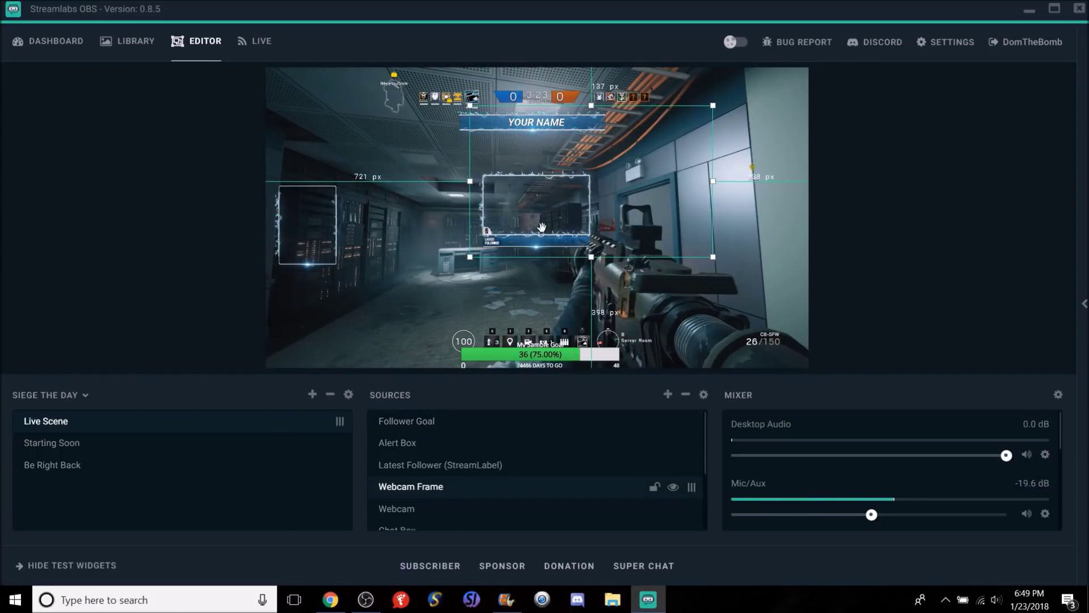
left_click_drag(541, 227, 762, 133)
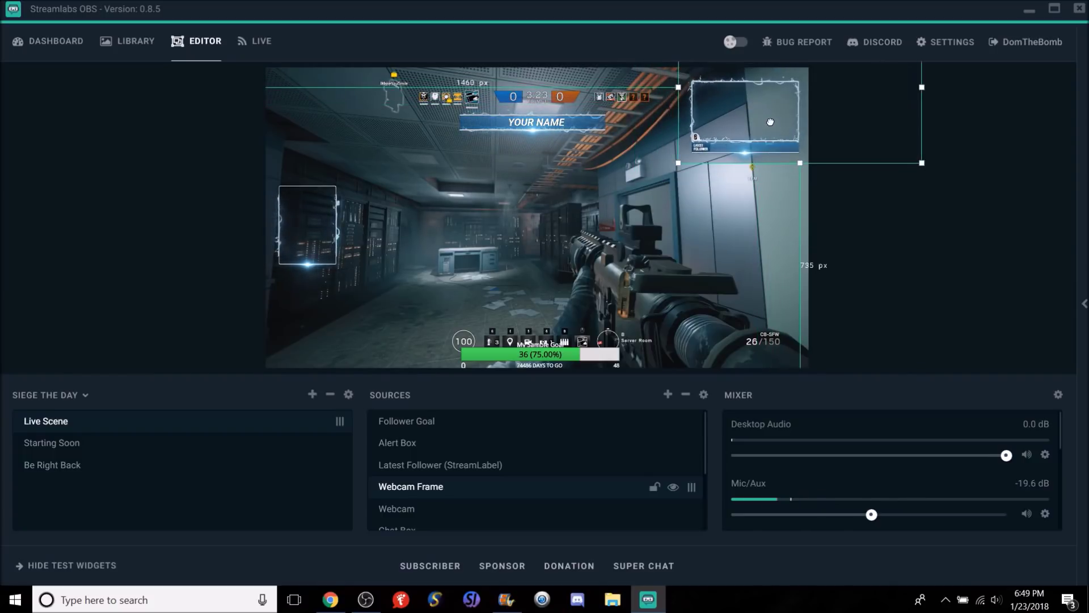
left_click(483, 143)
left_click_drag(484, 121, 563, 126)
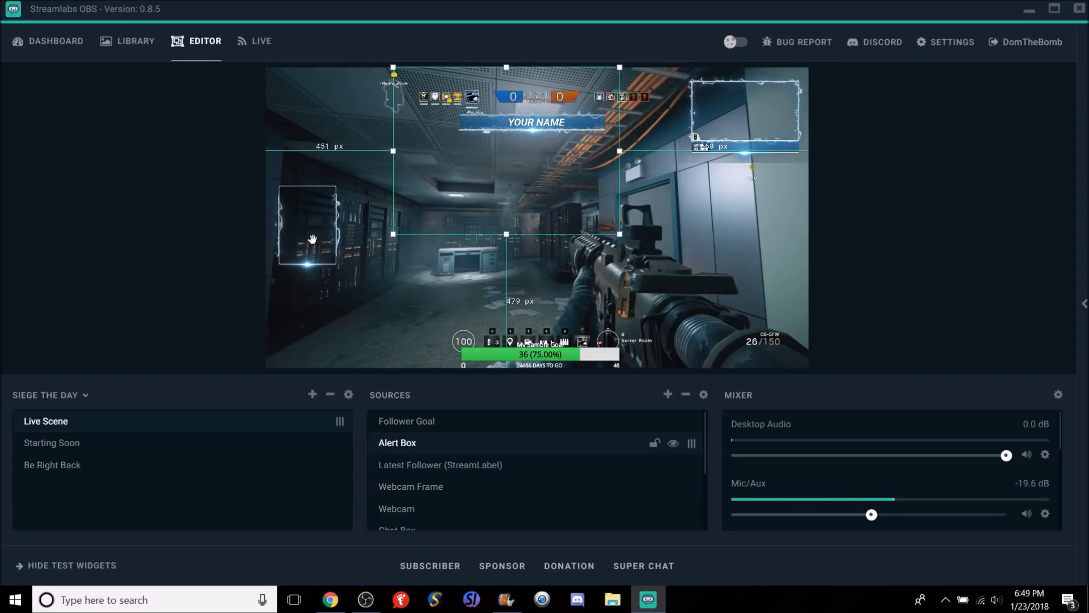
mouse_move(312, 239)
left_mouse_down()
mouse_move(311, 227)
mouse_move(311, 267)
mouse_move(312, 244)
mouse_move(327, 251)
mouse_move(315, 239)
left_mouse_up()
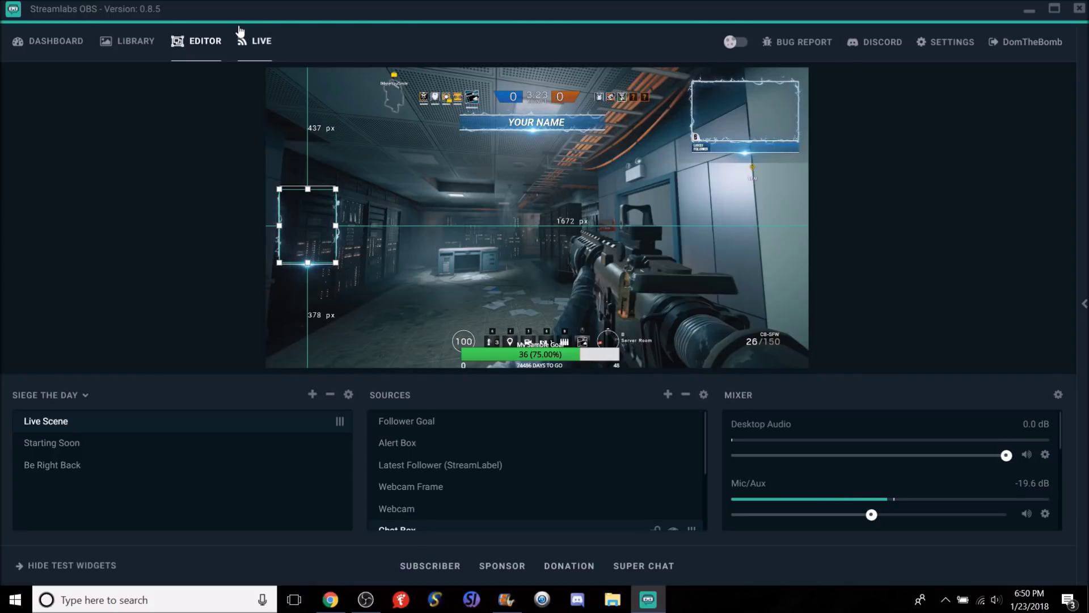
Switch to the Live view, widen its panels, and make Starting Soon active.
left_click(255, 44)
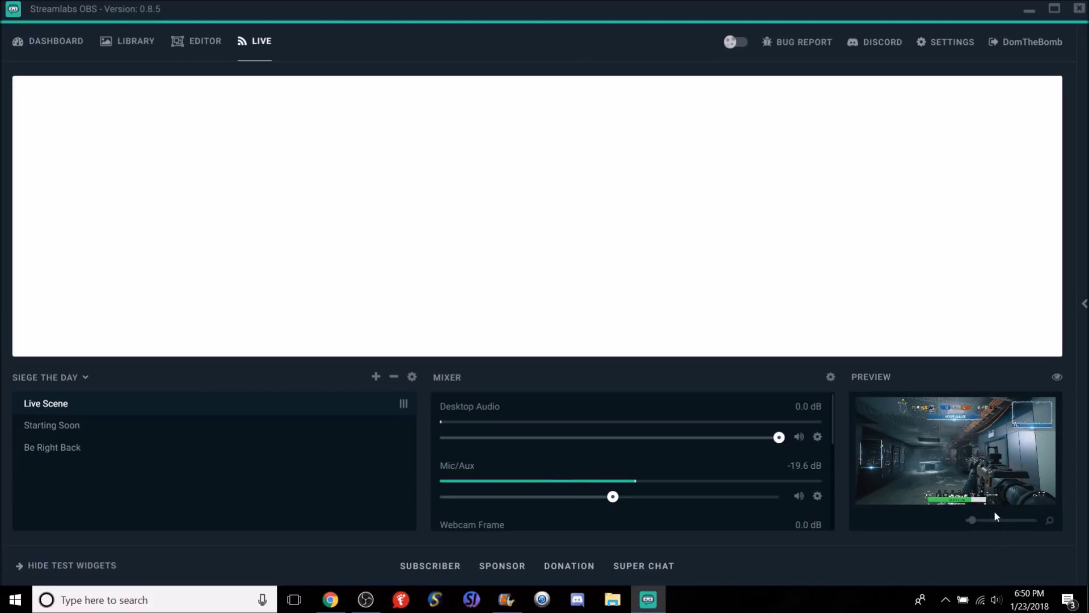
left_click_drag(993, 517, 955, 520)
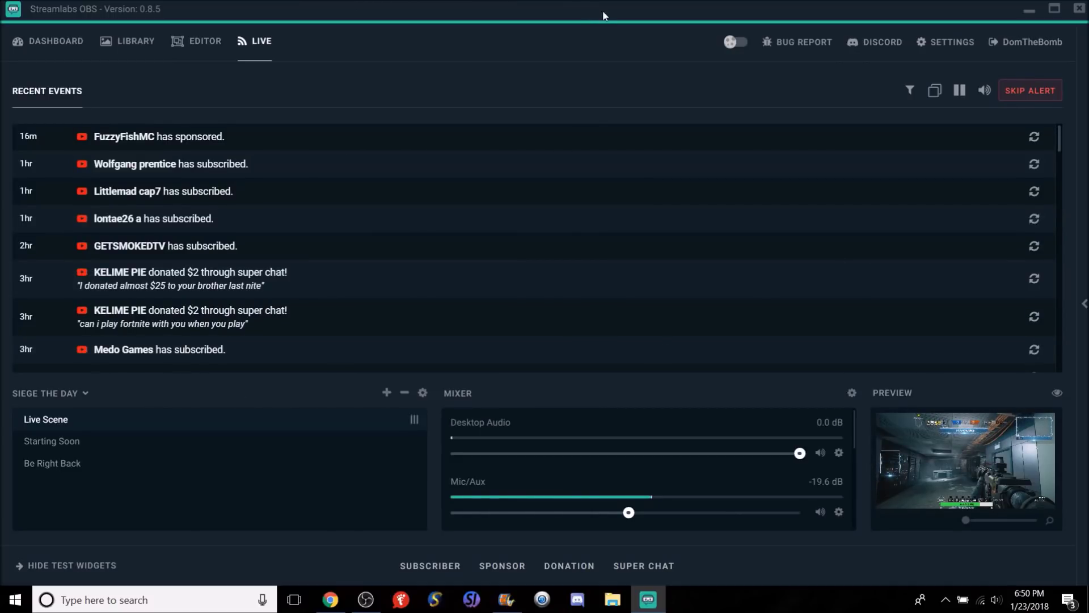
left_click(48, 441)
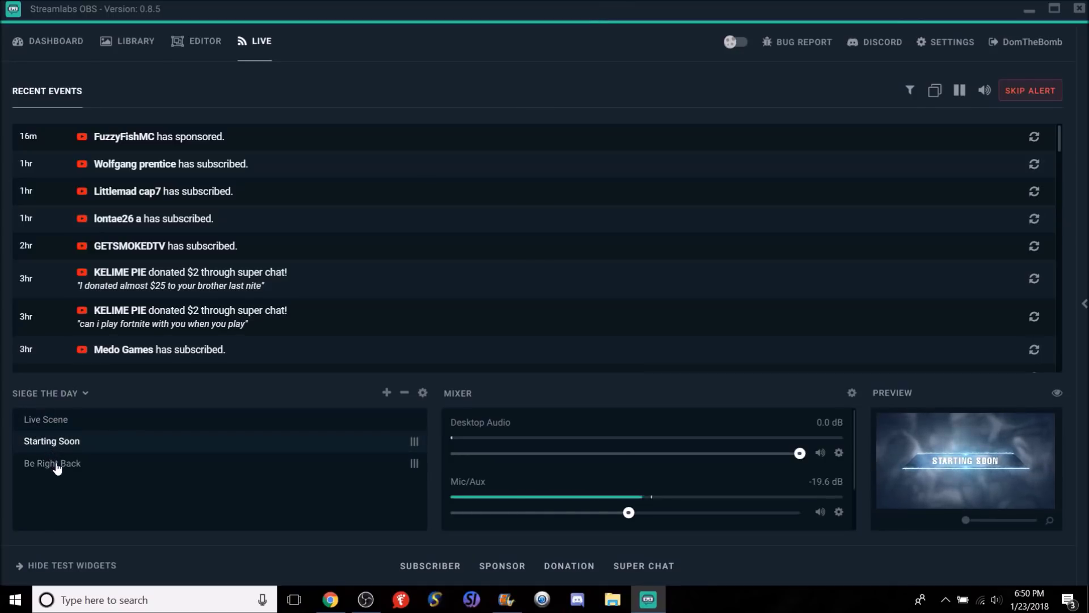
Try the Be Right Back scene, return to Starting Soon, and hide the test widgets.
left_click(54, 464)
left_click(59, 440)
left_click(85, 565)
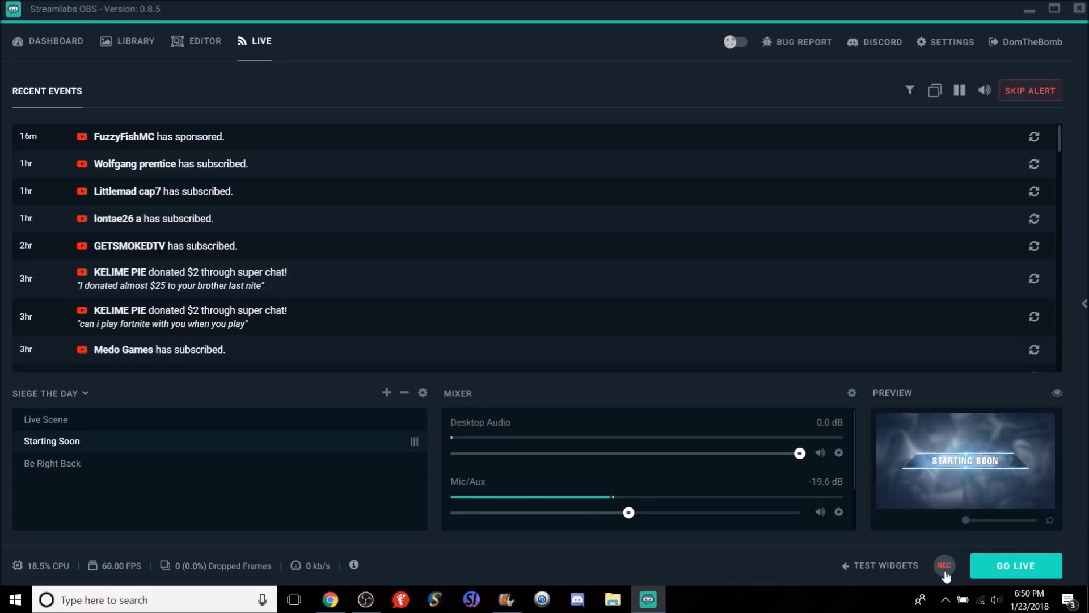
left_click(367, 592)
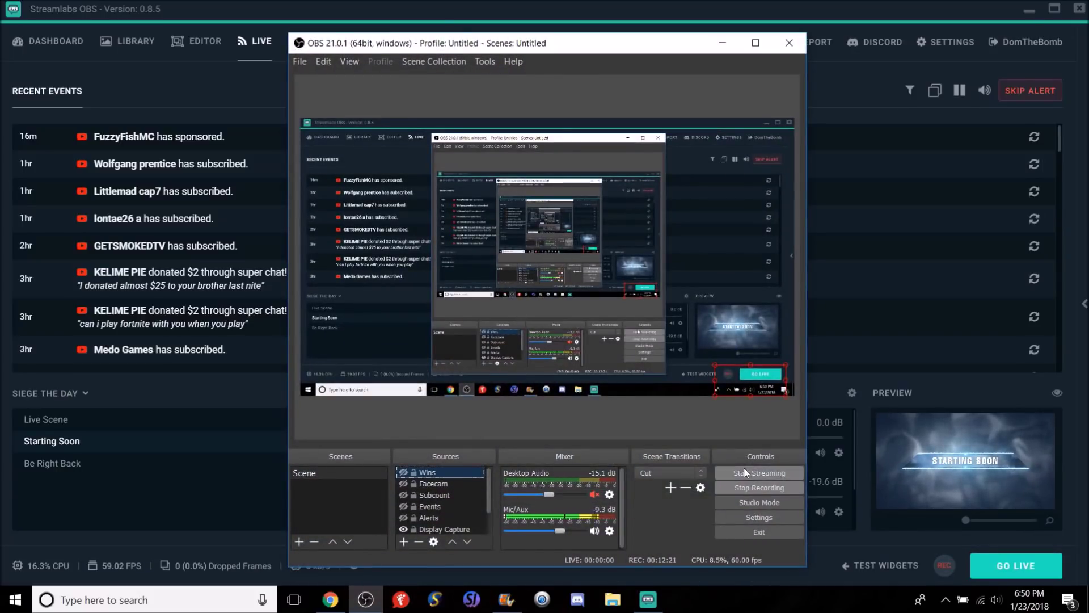
Return to Streamlabs OBS and check the empty notifications panel.
left_click(831, 582)
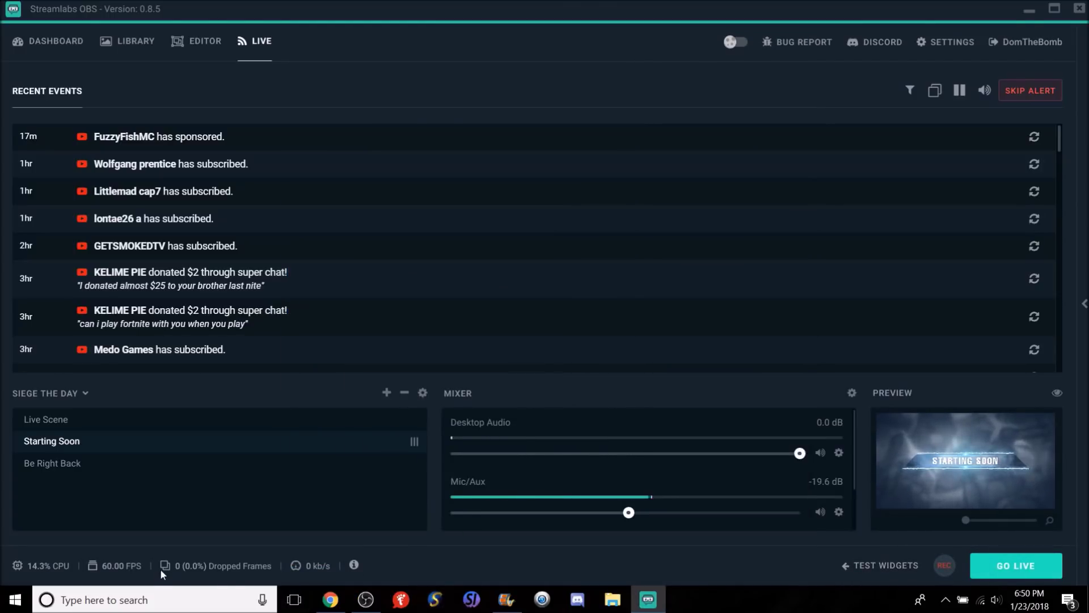
left_click(354, 564)
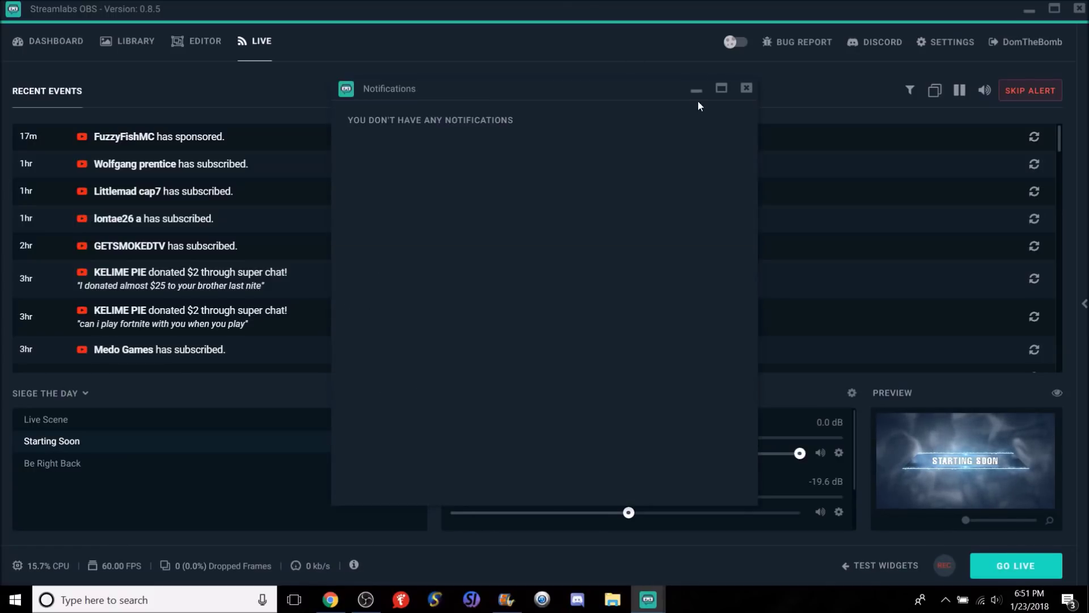
left_click(746, 87)
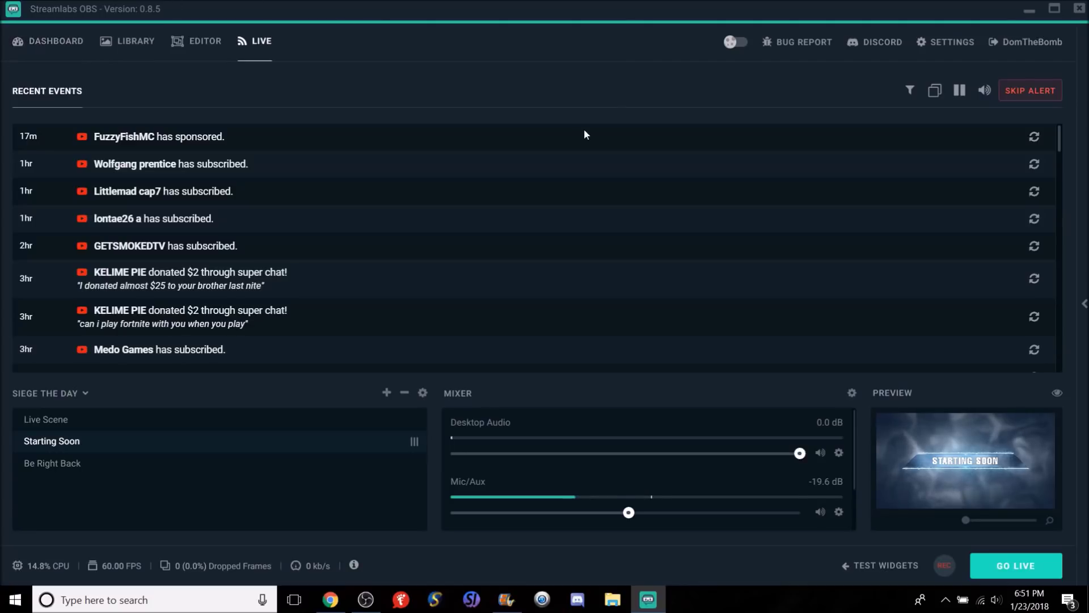
Pause incoming event alerts in Recent Events and look over the event-type filter.
left_click(958, 91)
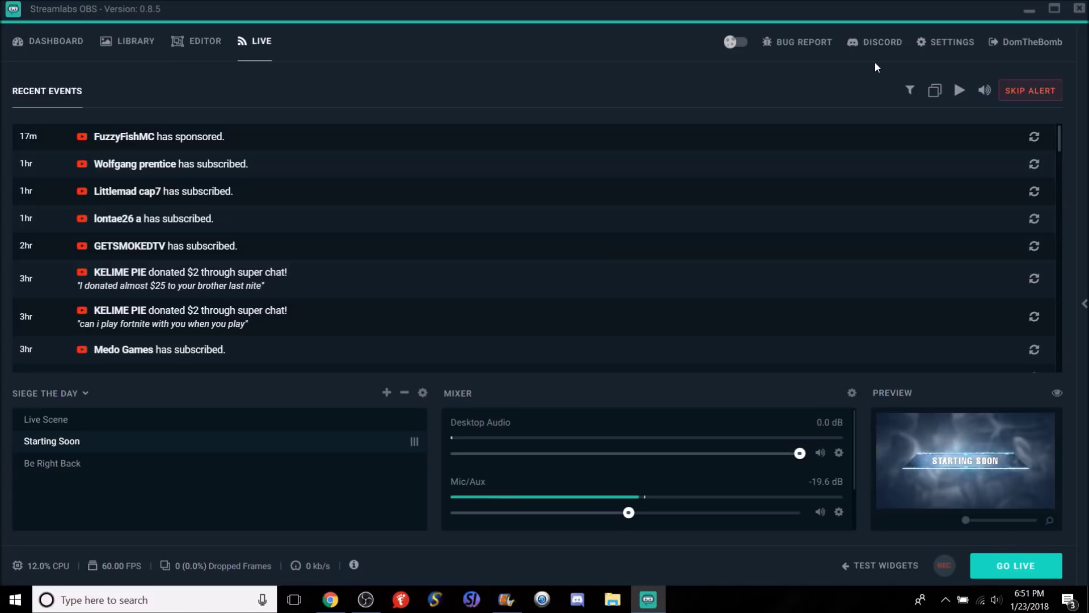
left_click(909, 90)
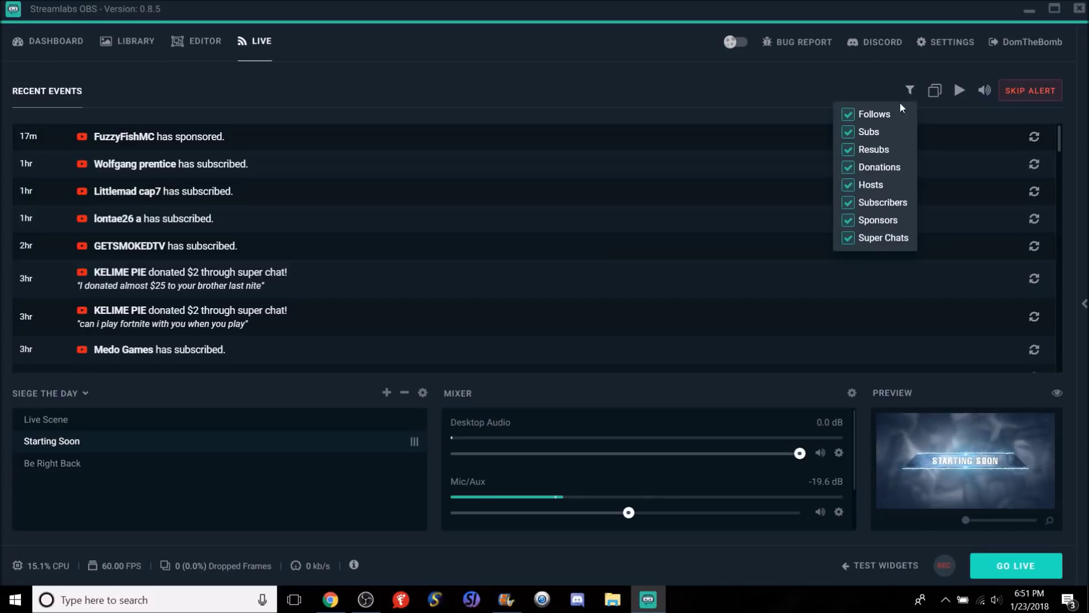
left_click(937, 93)
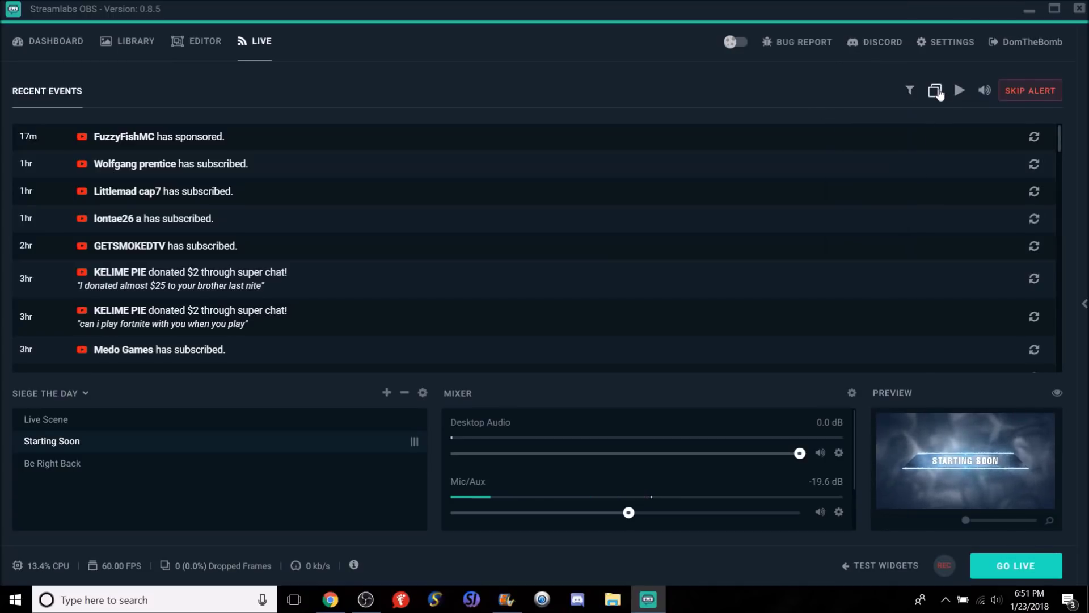
left_click(782, 43)
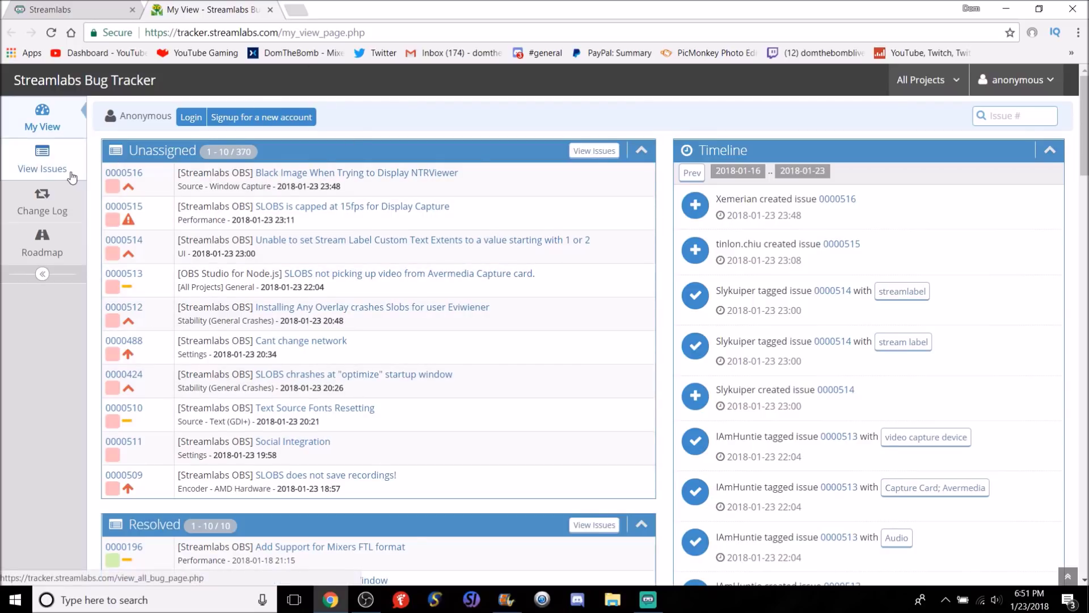
Close the bug tracker tab and go back to the Streamlabs OBS Live page.
left_click(270, 10)
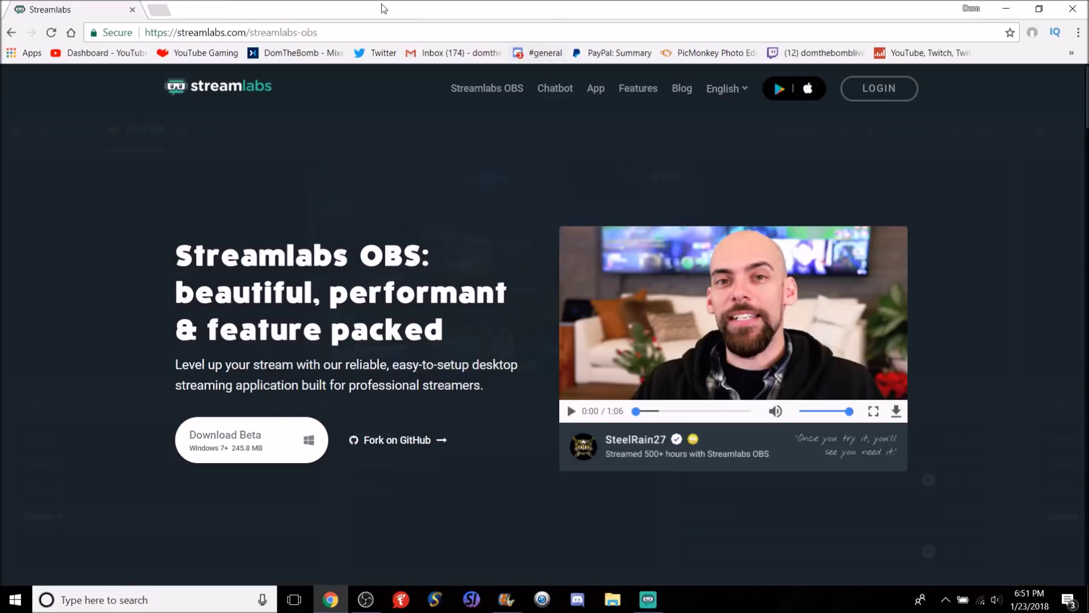
left_click(650, 593)
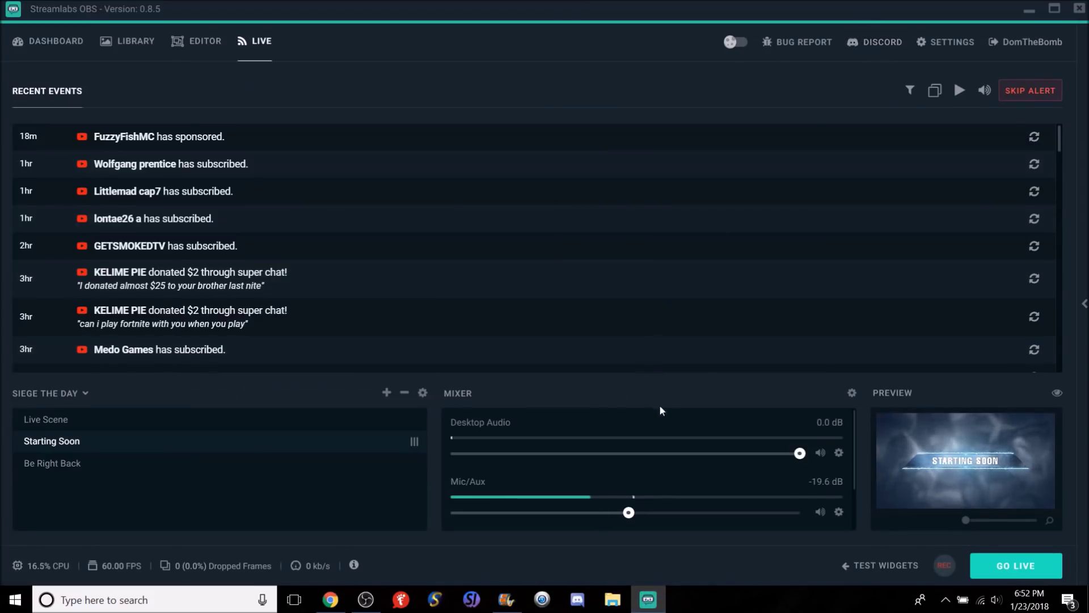
Join the Streamlabs OBS [BETA] Discord server and open its #faqs channel.
left_click(861, 43)
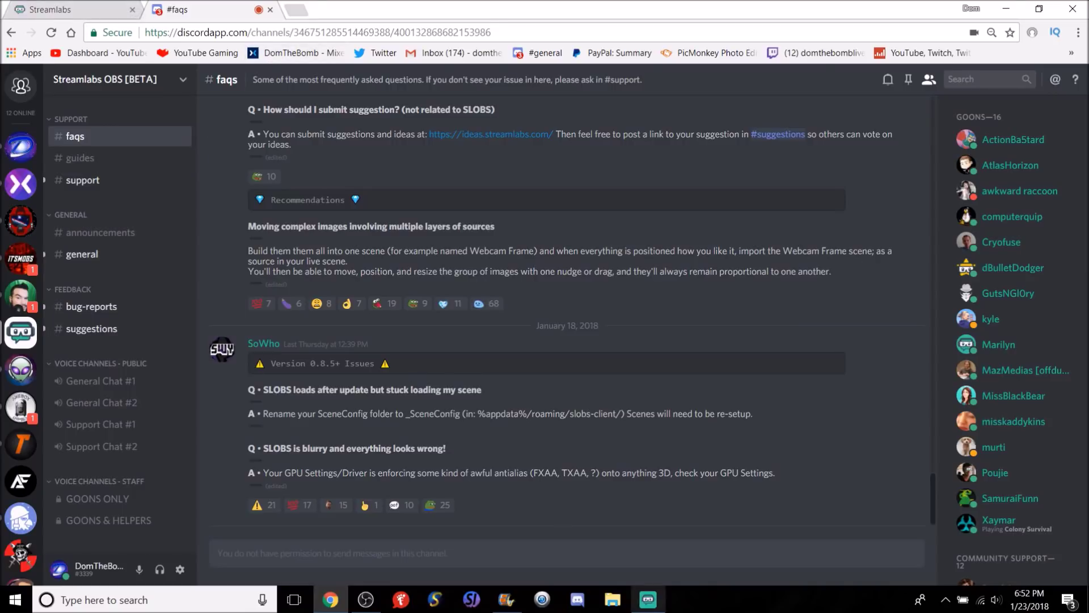
Return to Streamlabs OBS, open Settings, and scroll through the General settings.
left_click(648, 599)
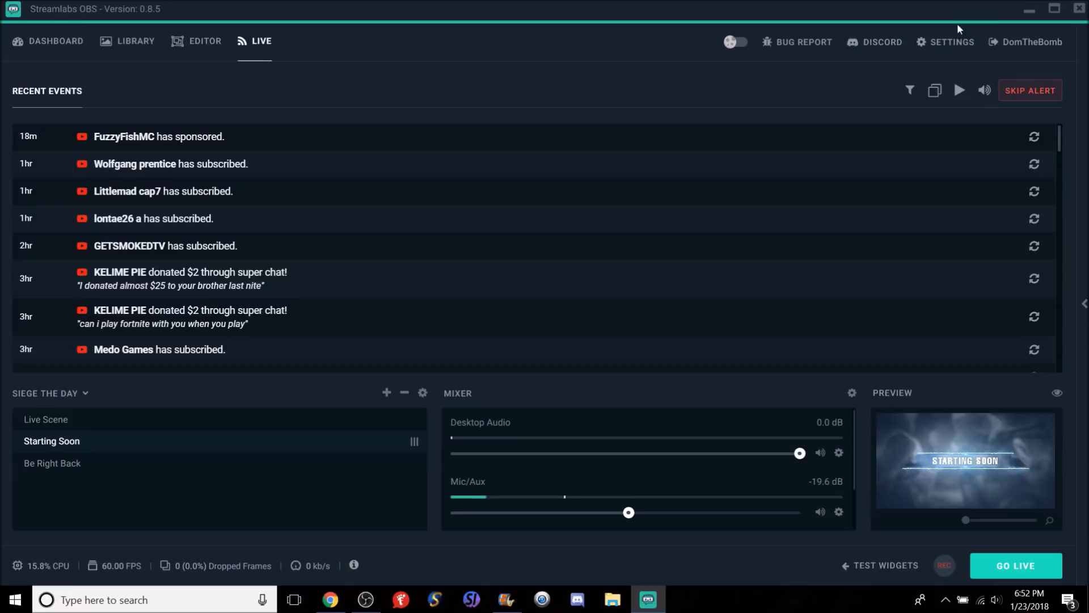
left_click(953, 43)
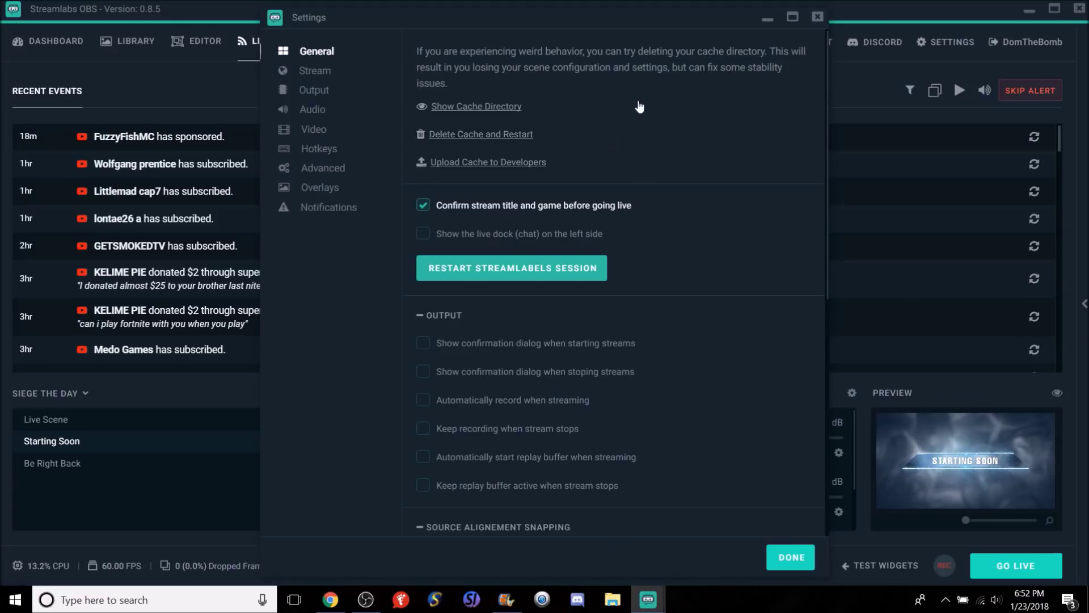
scroll(640, 108, "down", 1)
scroll(641, 108, "down", 5)
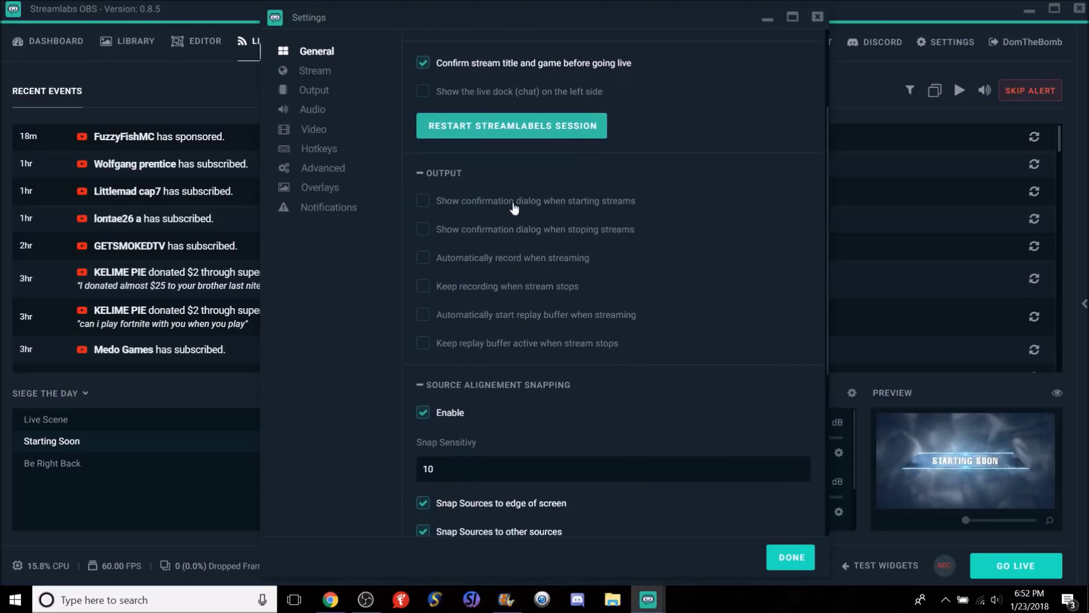
scroll(514, 182, "down", 3)
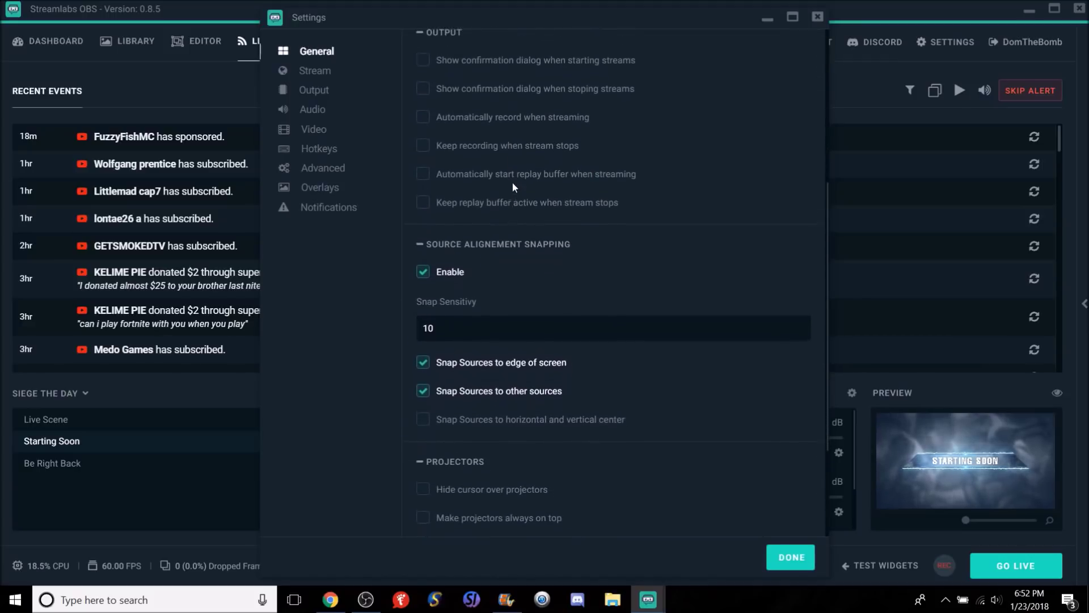
scroll(522, 194, "down", 6)
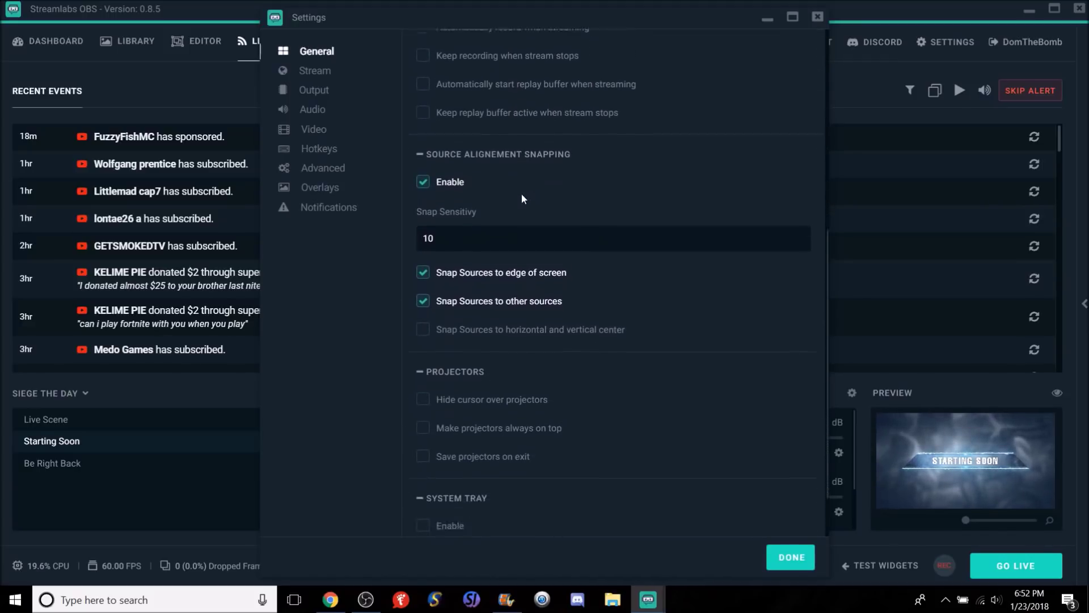
scroll(522, 198, "up", 14)
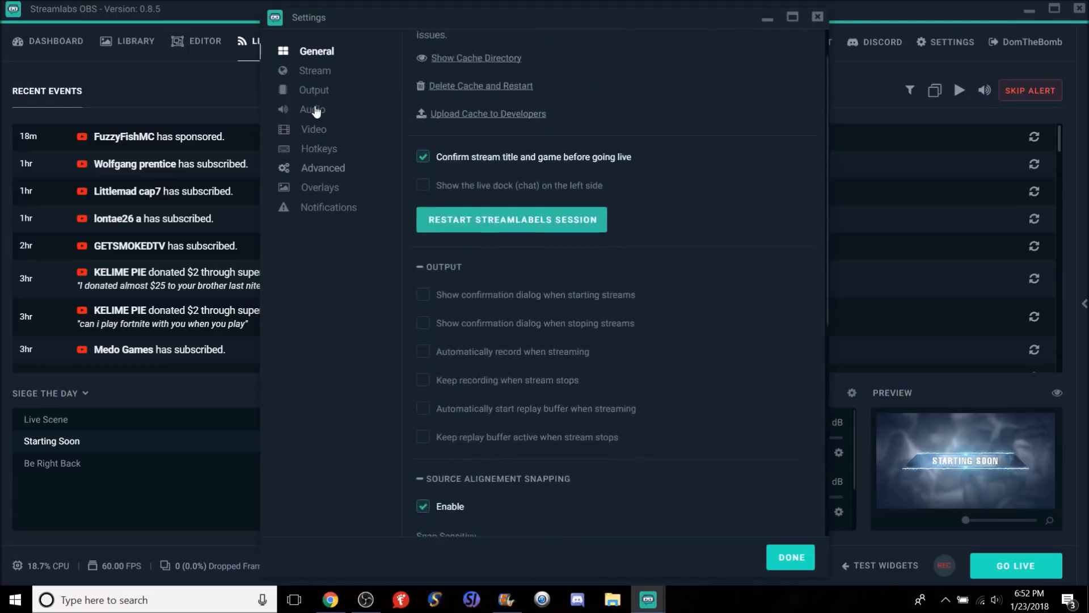
Review the Stream, Output, Audio, Video, Hotkeys, Advanced, Overlays and Notifications settings, then close Settings.
left_click(342, 73)
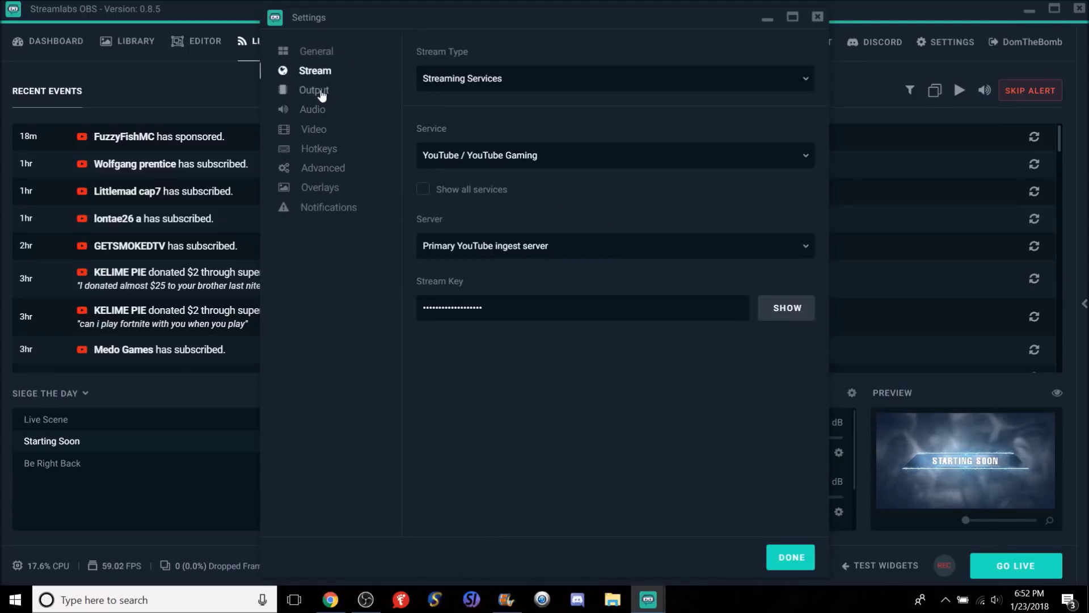
left_click(322, 95)
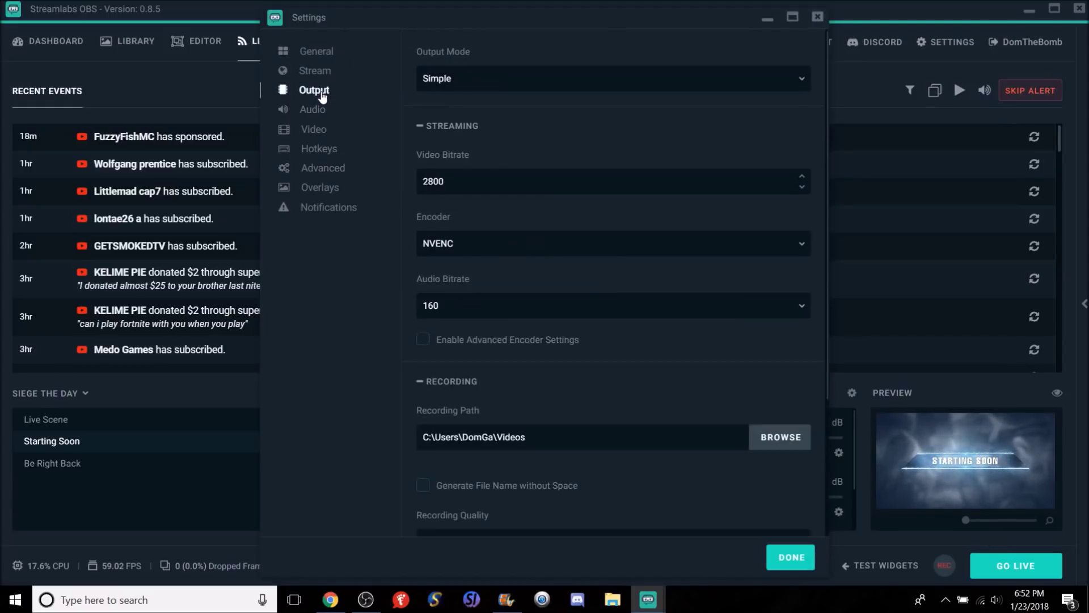
left_click(321, 116)
left_click(322, 132)
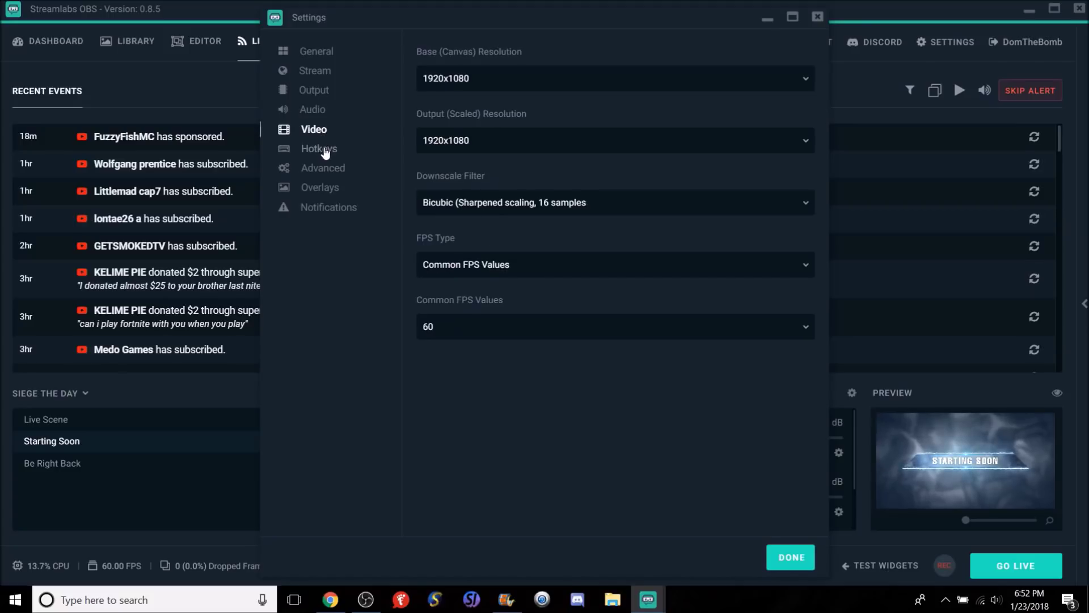
left_click(325, 150)
left_click(329, 171)
left_click(332, 190)
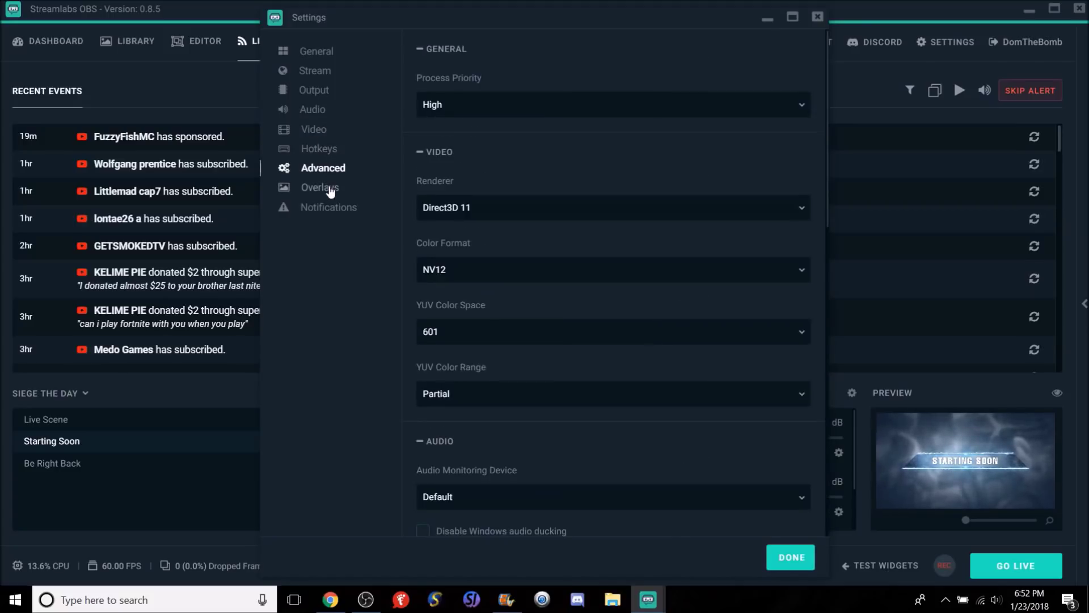
left_click(327, 207)
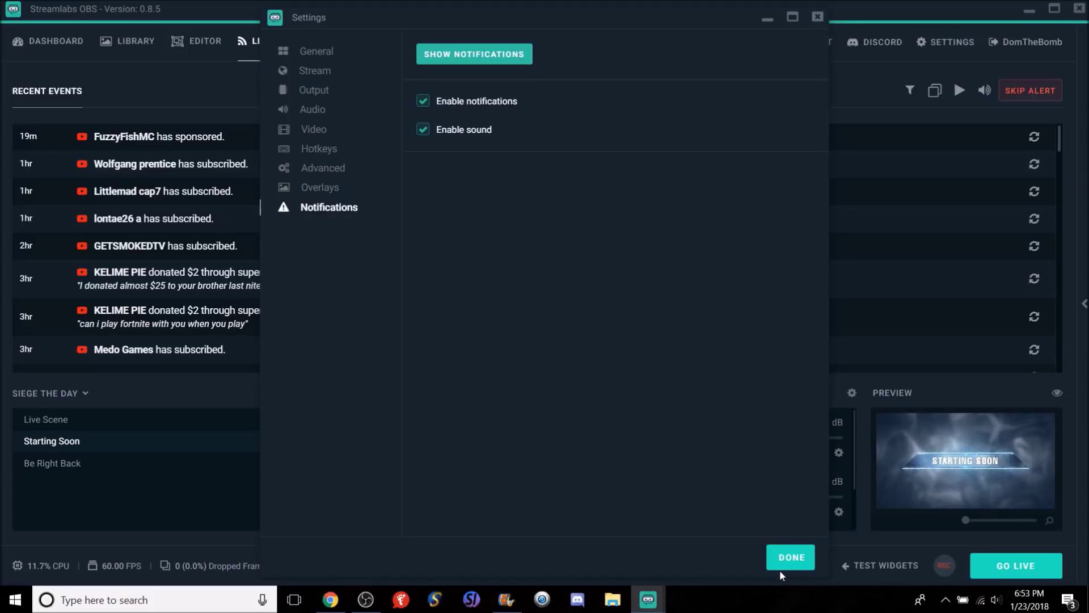
left_click(790, 557)
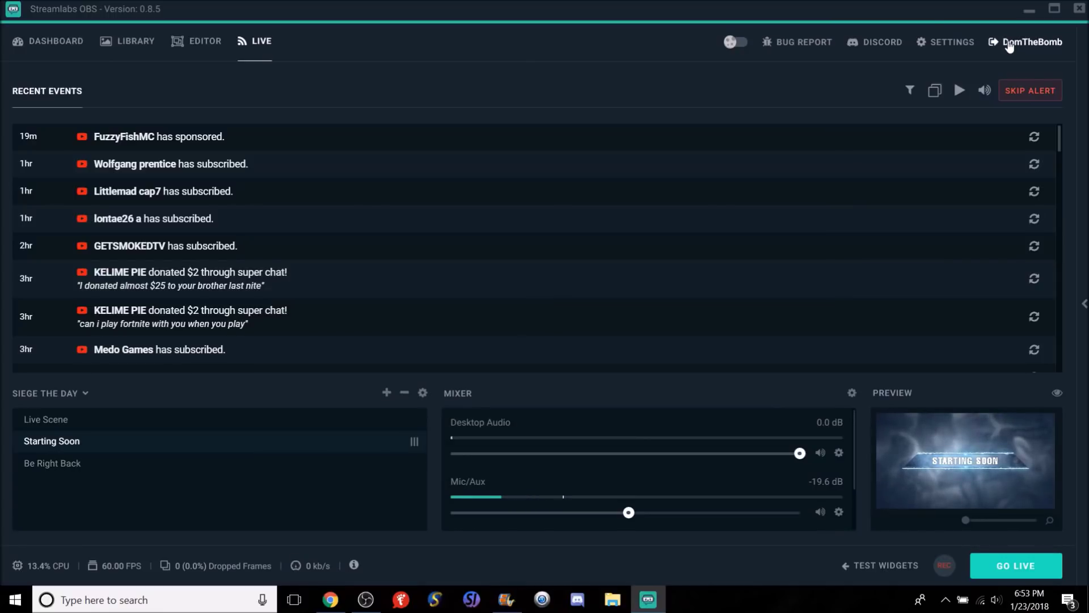
left_click(741, 42)
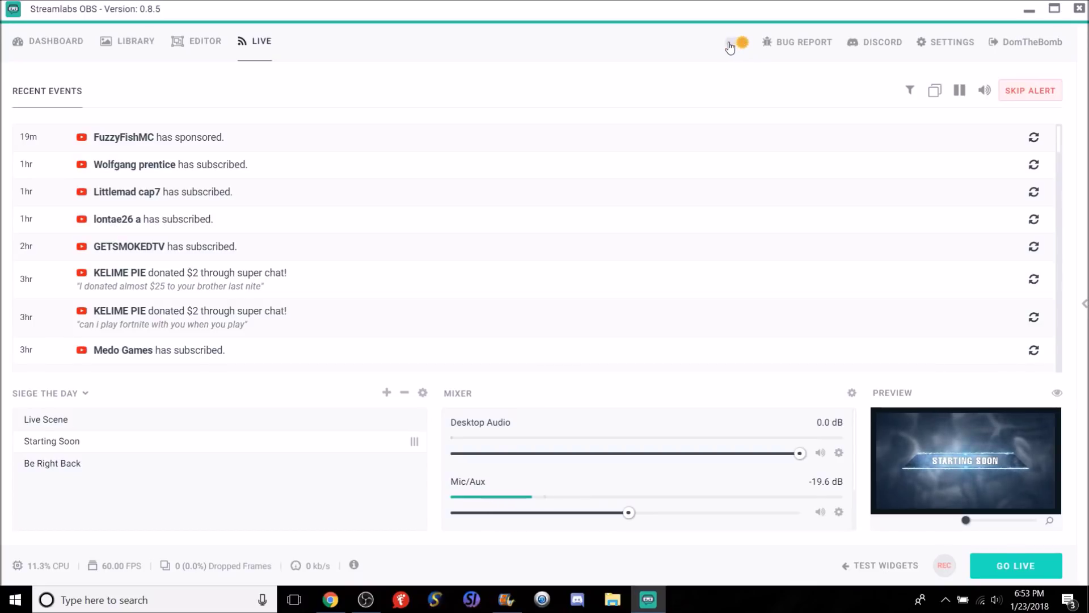
left_click(730, 46)
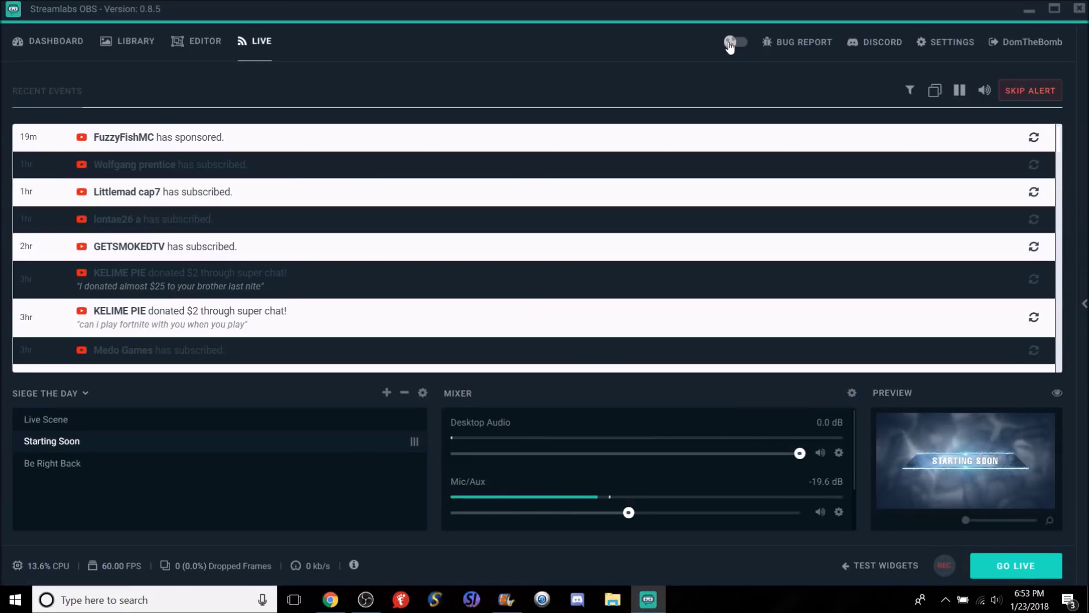